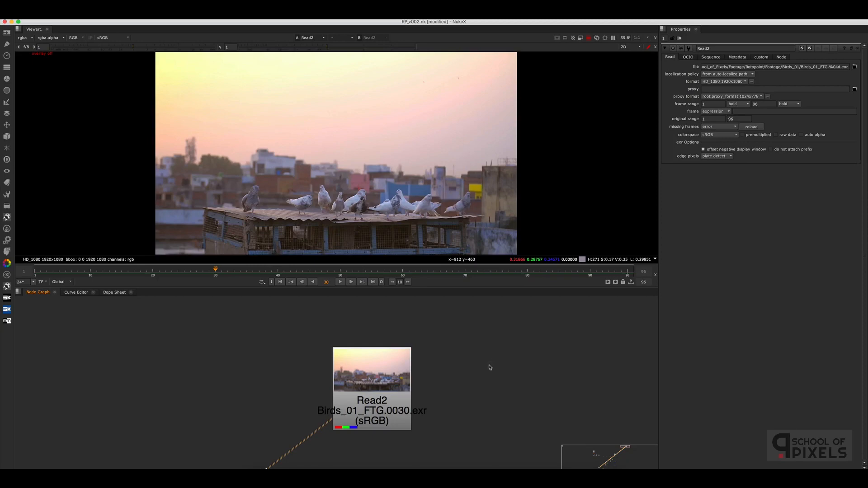
scroll(489, 364, "down", 3)
scroll(465, 380, "up", 1)
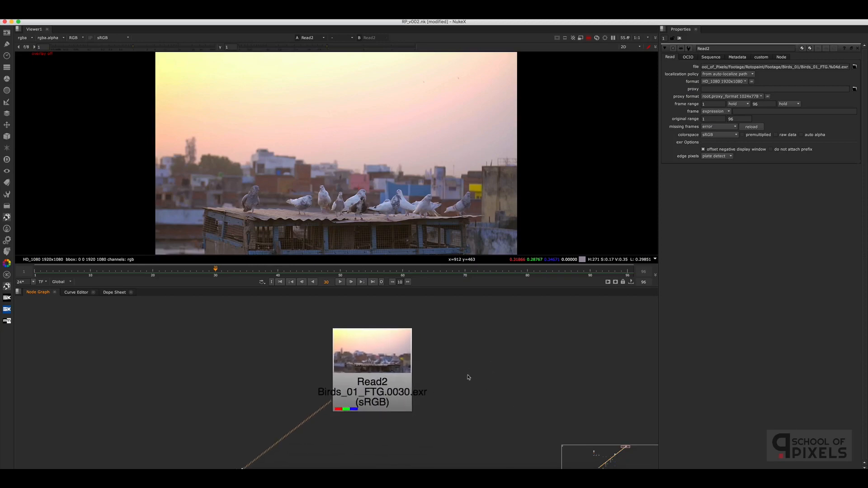
middle_click_drag(468, 363, 502, 366)
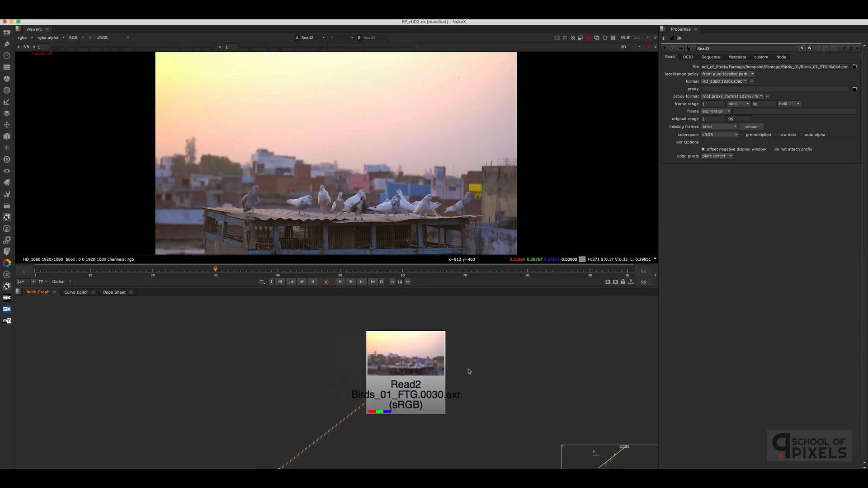
scroll(469, 370, "up", 2)
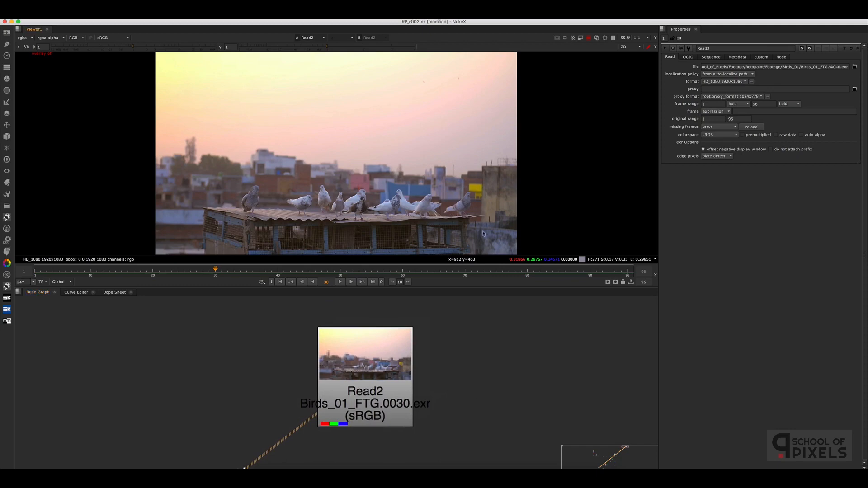
Play the pigeon footage in the maximized viewer and compare the last and first frames around the roof's left end
key("space")
left_click(438, 466)
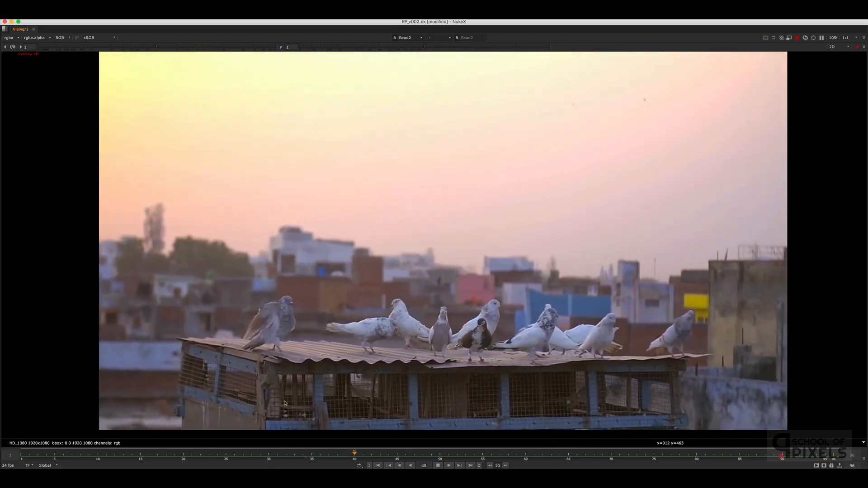
scroll(408, 367, "up", 5)
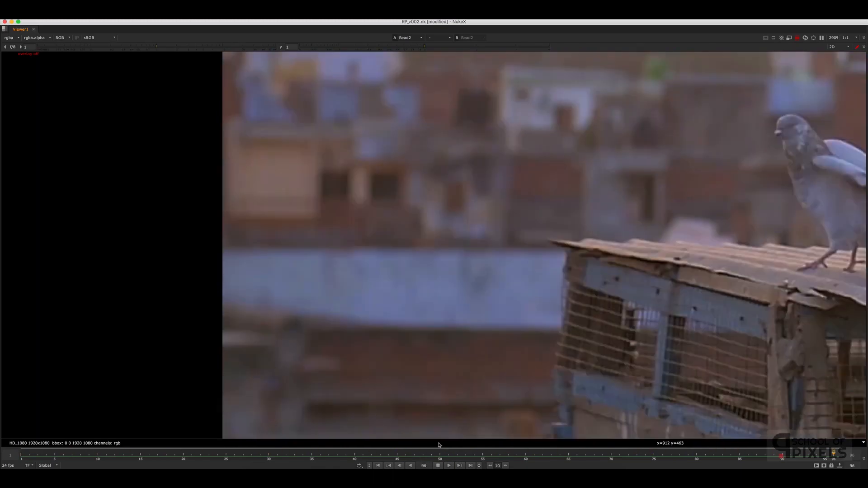
left_click_drag(121, 452, 833, 459)
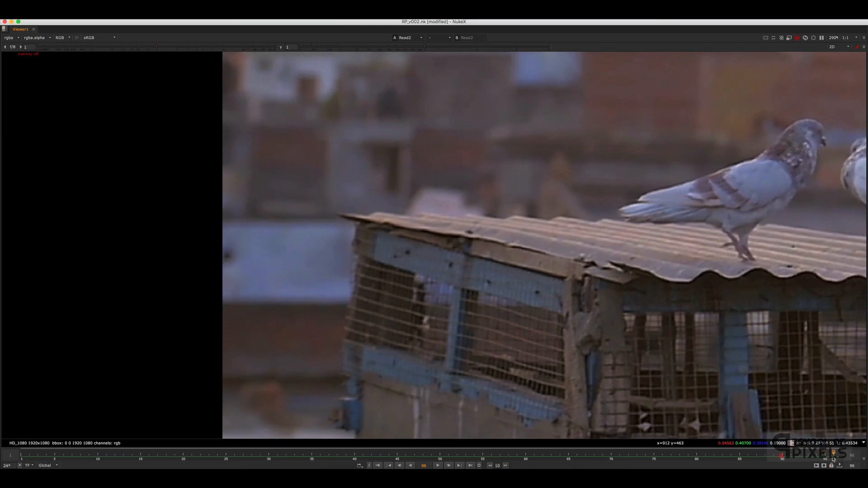
left_click_drag(208, 223, 442, 311)
left_click_drag(834, 455, 21, 455)
left_click_drag(183, 251, 496, 333)
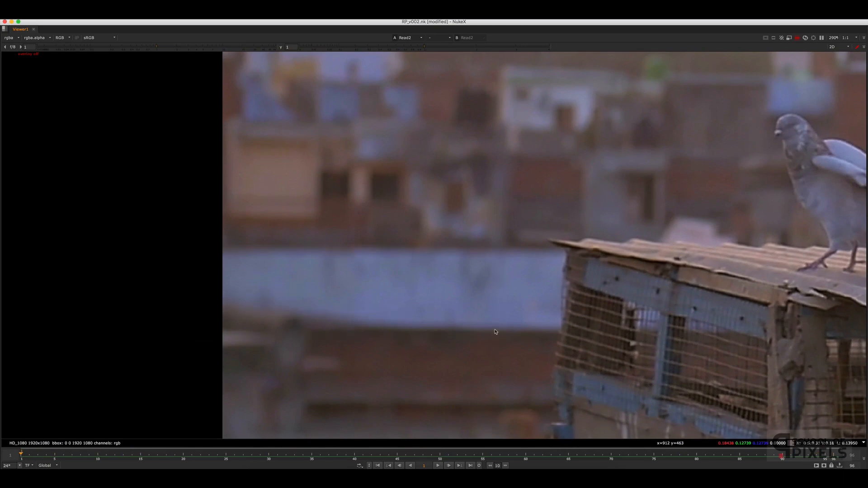
Scrub through the shot to its last frame and back to frame 17, examining the leftmost pigeon and the background behind it
scroll(502, 325, "down", 3)
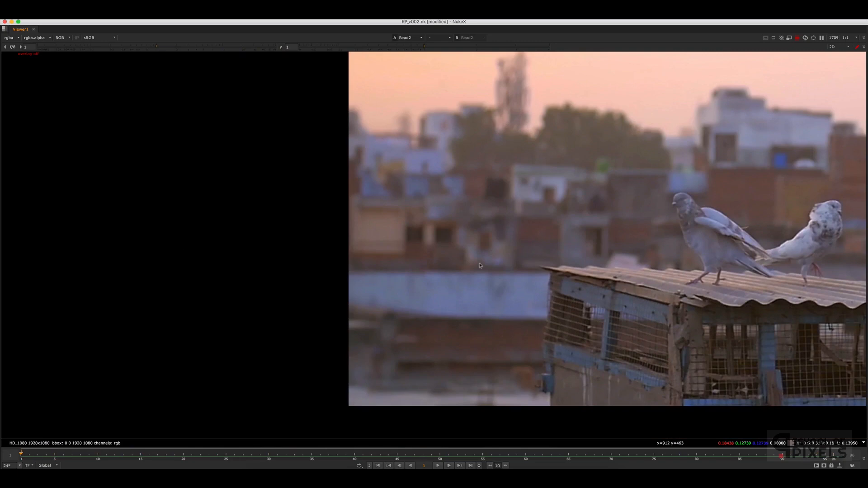
left_click_drag(324, 271, 646, 326)
left_click_drag(68, 455, 835, 433)
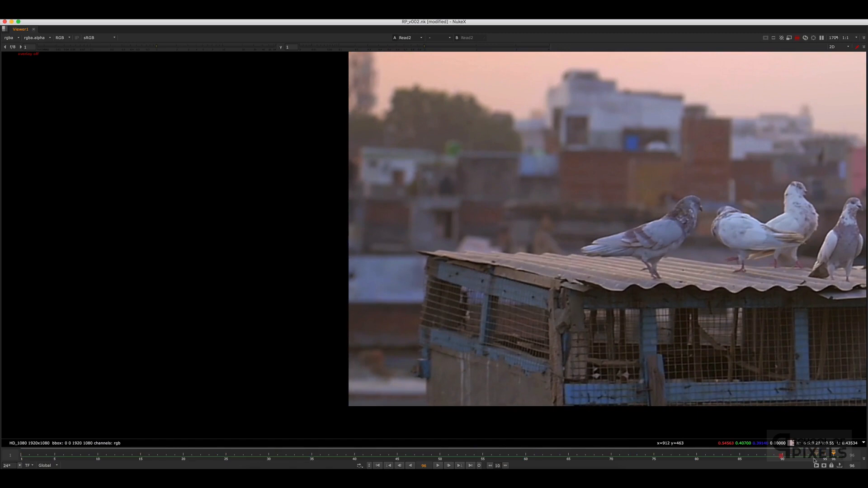
key("l")
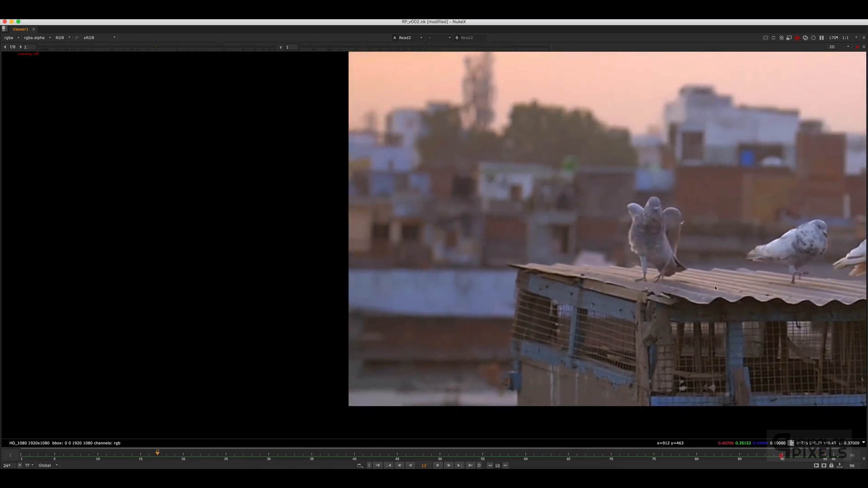
middle_click_drag(684, 288, 550, 314)
scroll(568, 311, "up", 3)
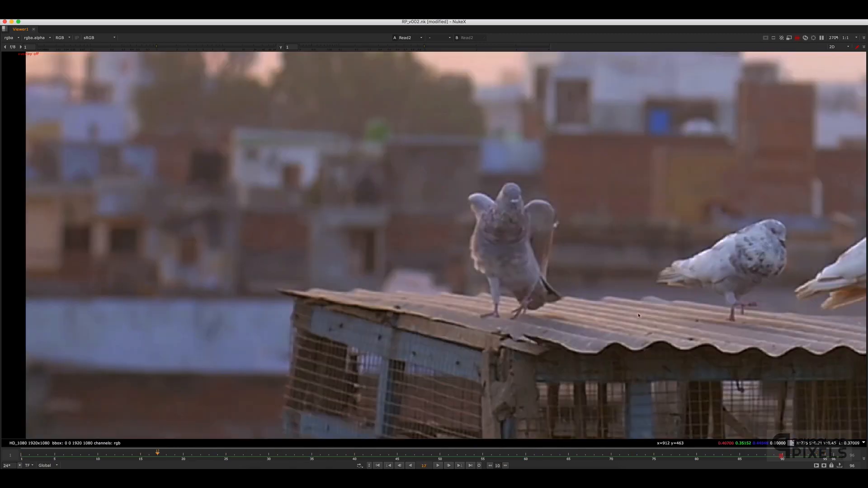
middle_click_drag(664, 345, 579, 330)
left_click_drag(484, 169, 351, 329)
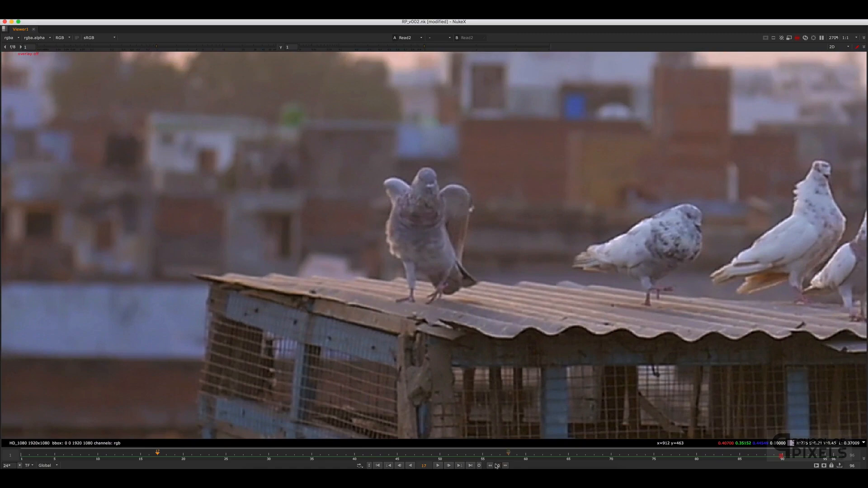
Play the close-up of the pigeons to examine their movement against the background, and return to the first frame
left_click(448, 465)
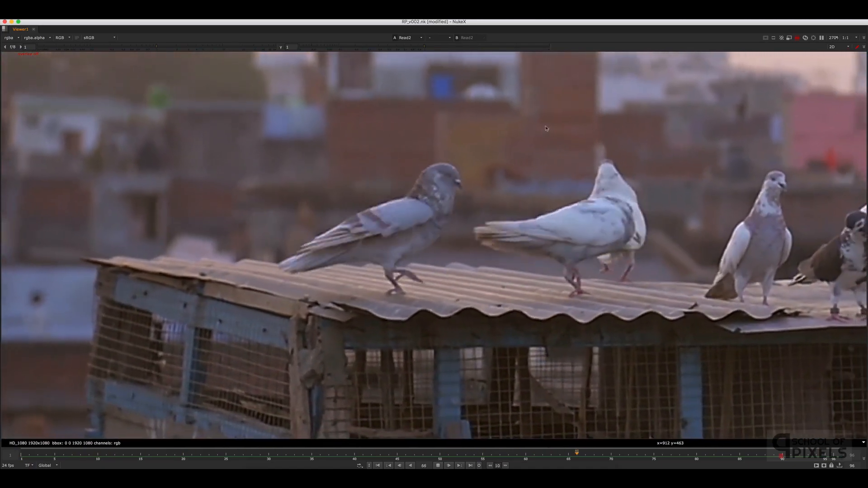
left_click_drag(550, 115, 189, 288)
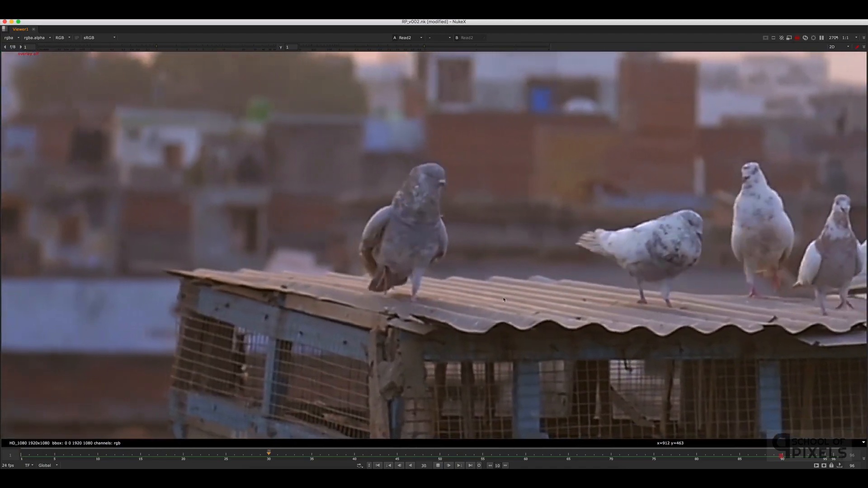
left_click_drag(576, 287, 452, 308)
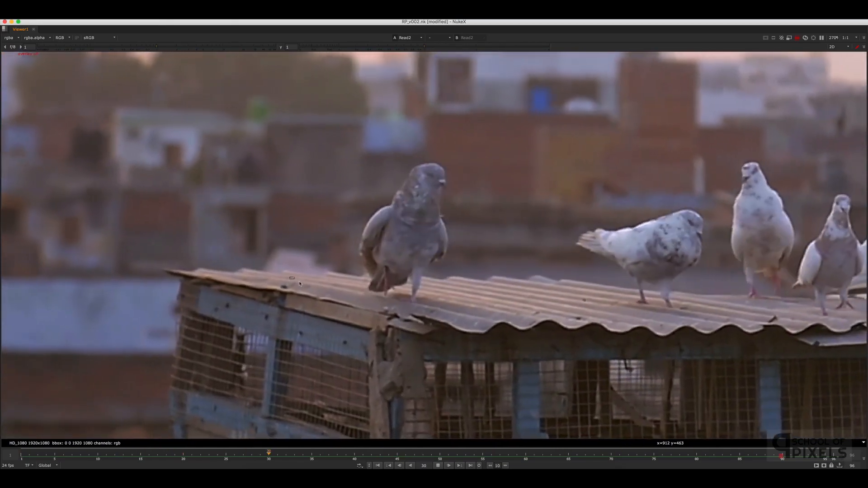
left_click_drag(289, 277, 530, 335)
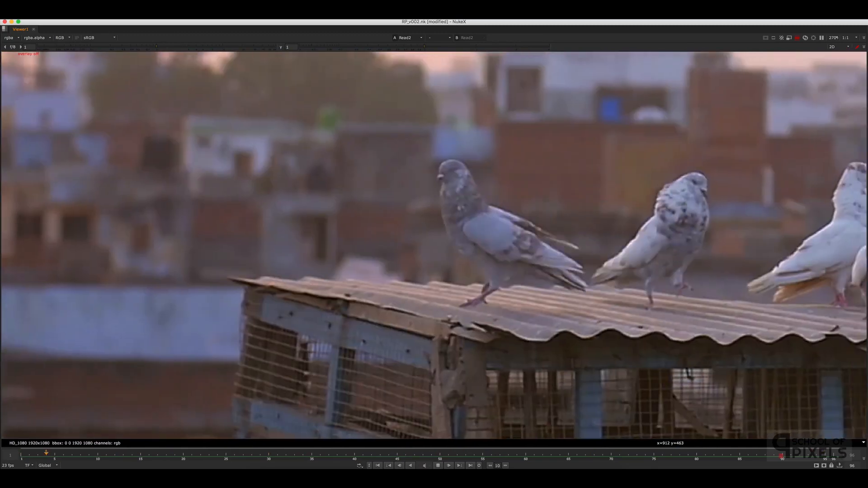
left_click(438, 466)
left_click(378, 466)
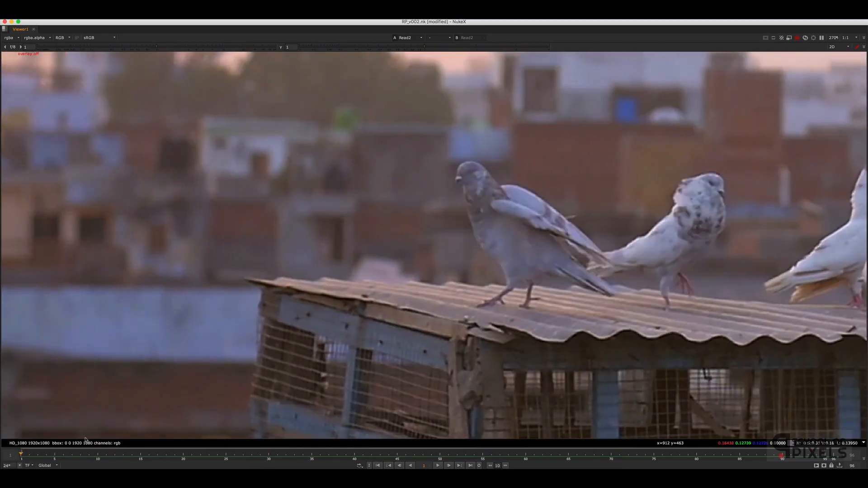
Scrub the timeline, stopping at frame 65, to examine which background areas the pigeons and roof cover
scroll(592, 258, "down", 3)
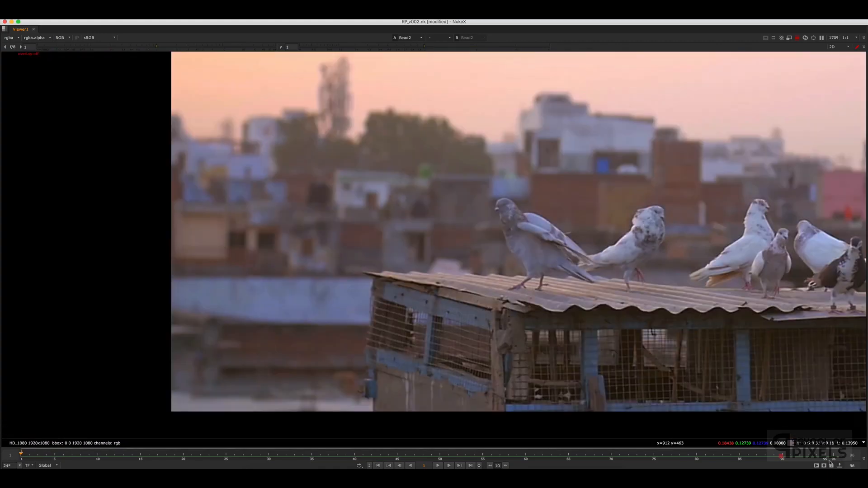
left_click_drag(834, 460, 20, 458)
left_click(571, 459)
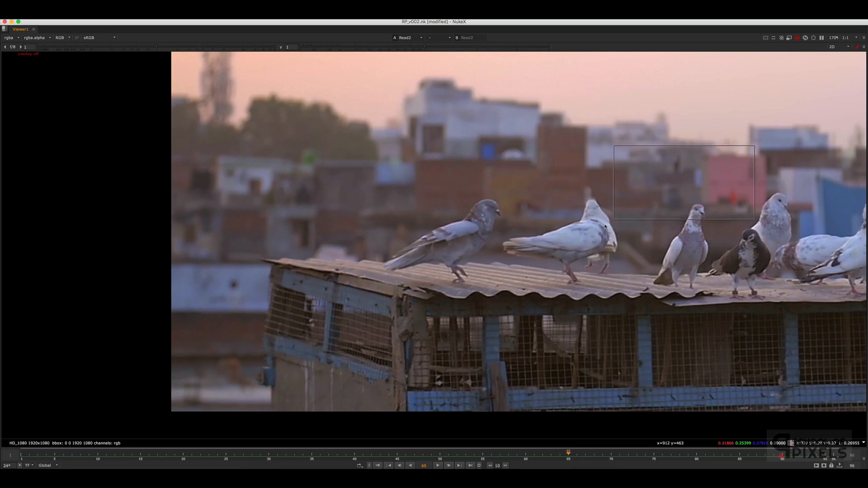
left_click_drag(754, 145, 327, 337)
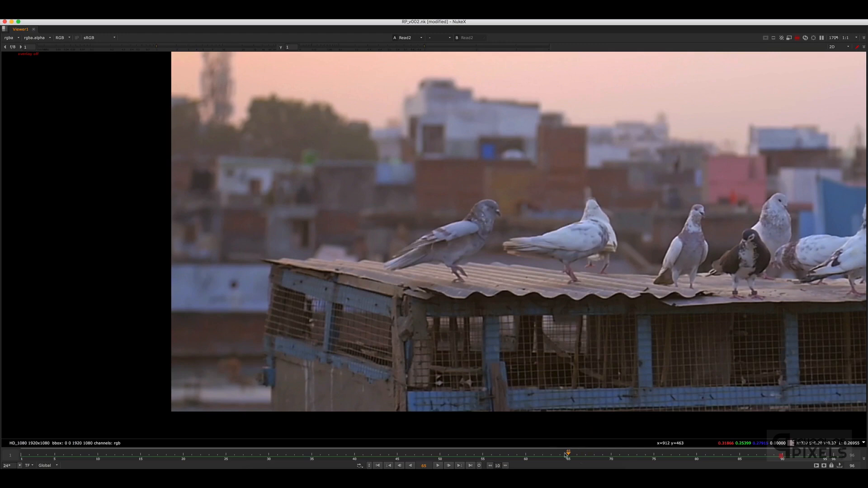
left_click_drag(566, 455, 825, 454)
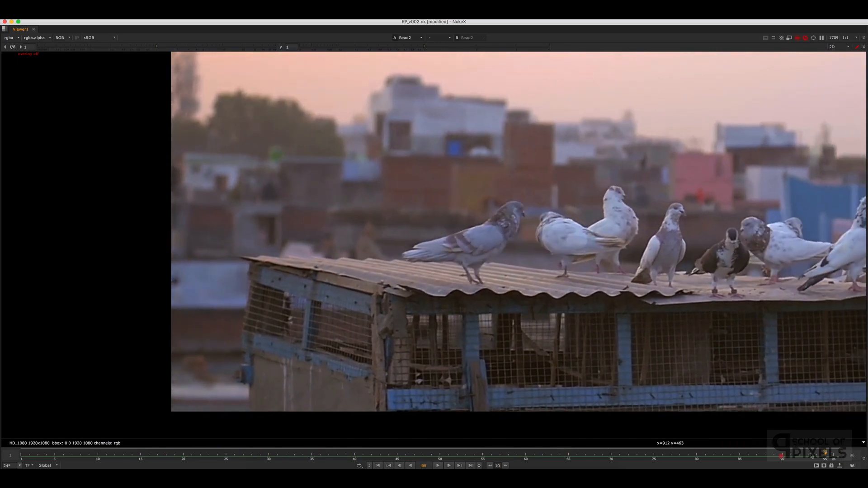
Fit the whole image in the viewer, play the shot from its first frame, and restore the full workspace layout
key("f")
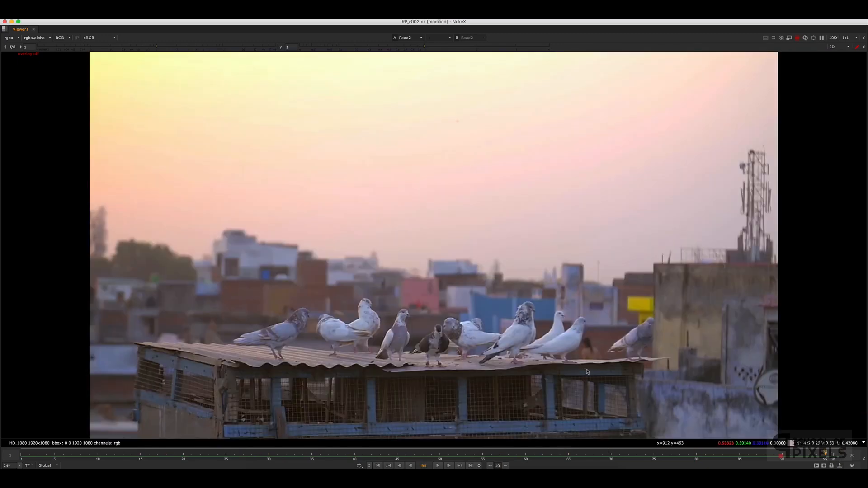
left_click(379, 466)
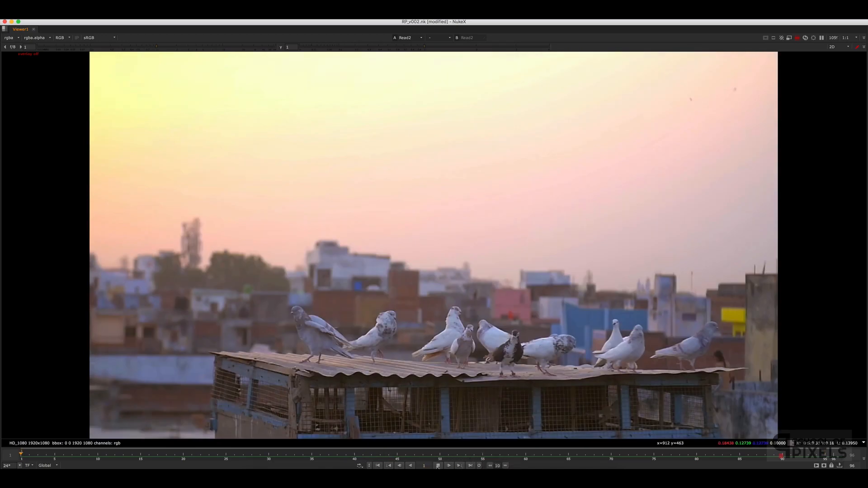
left_click(438, 465)
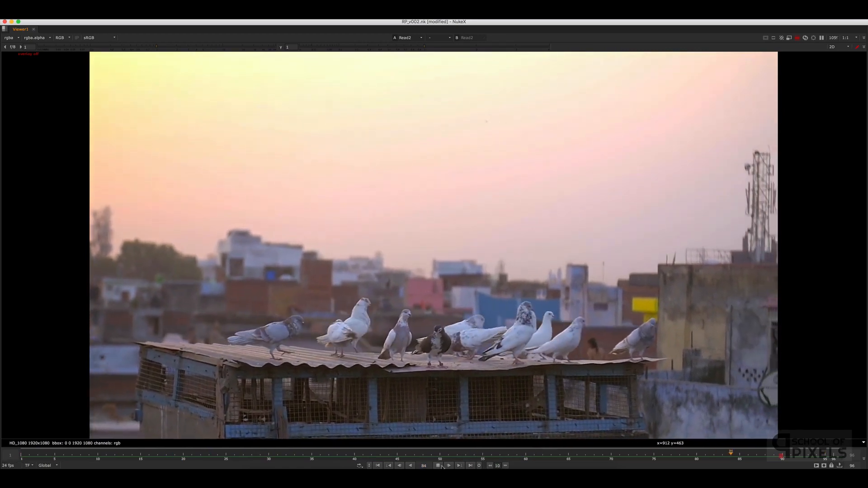
key("space")
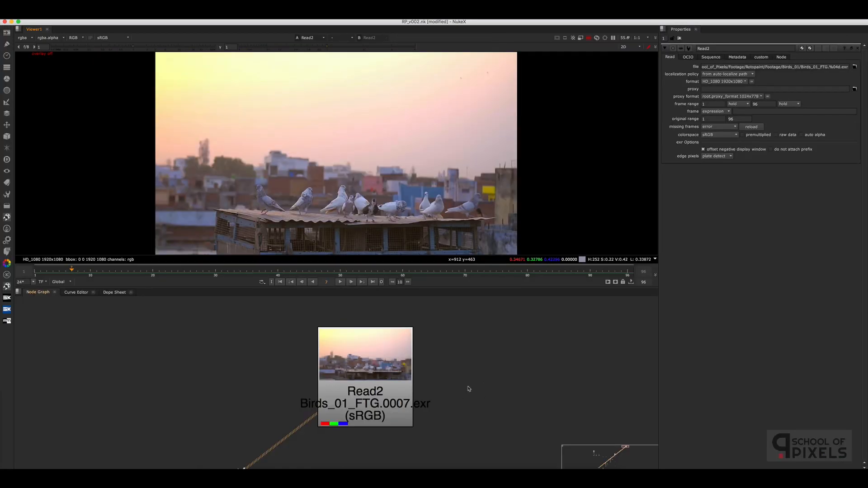
Locate the Read1 node above the tracker branches in the node graph and show its output in the viewer
middle_click_drag(468, 389, 568, 352)
scroll(568, 347, "down", 5)
scroll(548, 347, "down", 6)
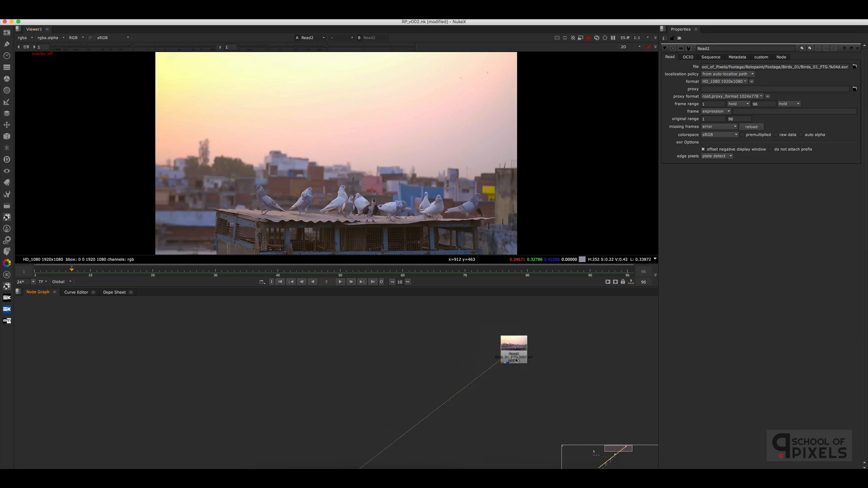
middle_click_drag(532, 402, 590, 343)
scroll(531, 374, "down", 5)
scroll(493, 370, "up", 5)
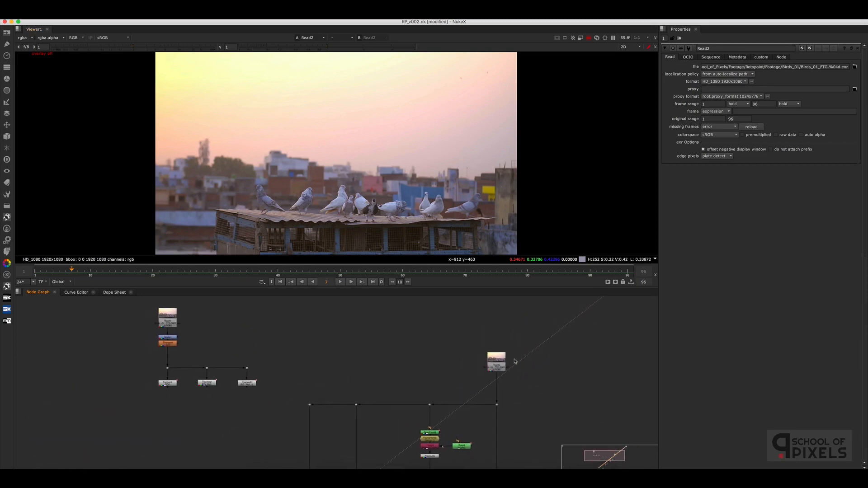
middle_click_drag(357, 366, 556, 391)
scroll(475, 376, "up", 6)
middle_click_drag(489, 378, 535, 407)
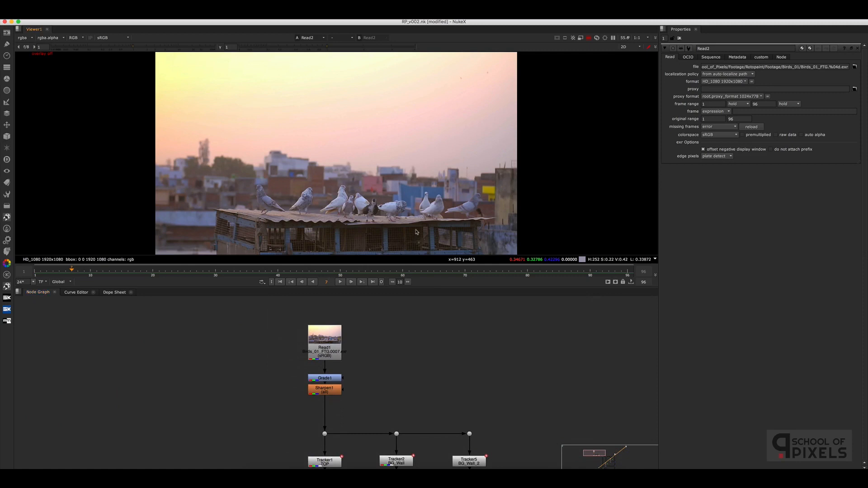
left_click_drag(325, 351, 325, 348)
key("1")
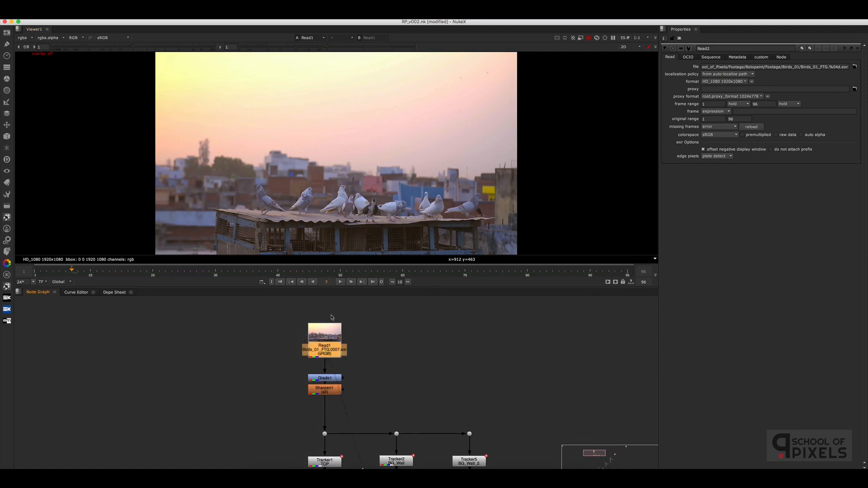
left_click(391, 365)
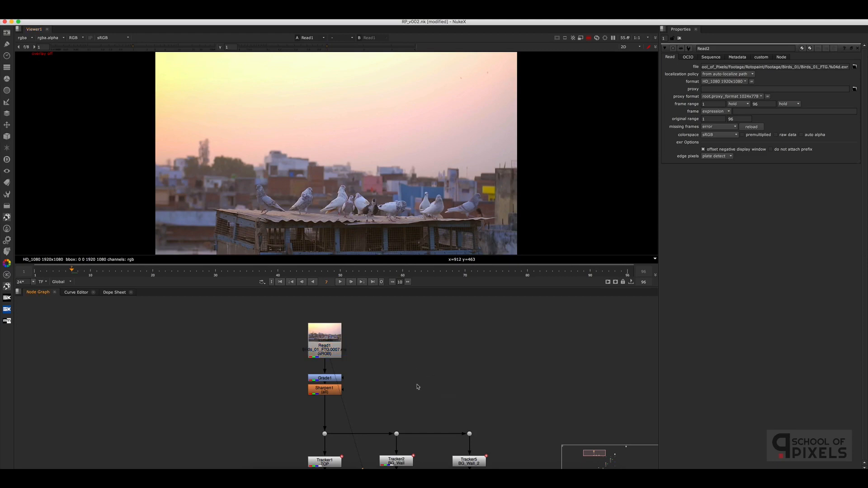
Show the Grade1 output in the viewer and open its properties to inspect the gain and gamma settings
scroll(393, 382, "up", 3)
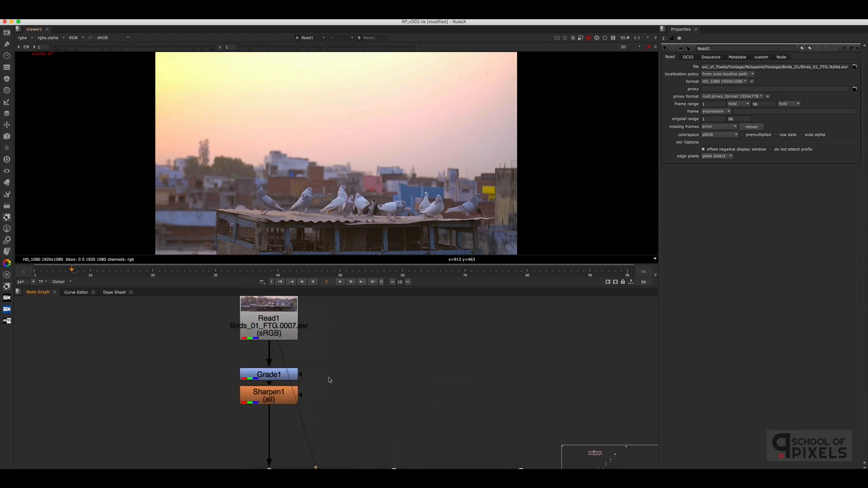
double_click(287, 378)
key("1")
left_click(285, 378)
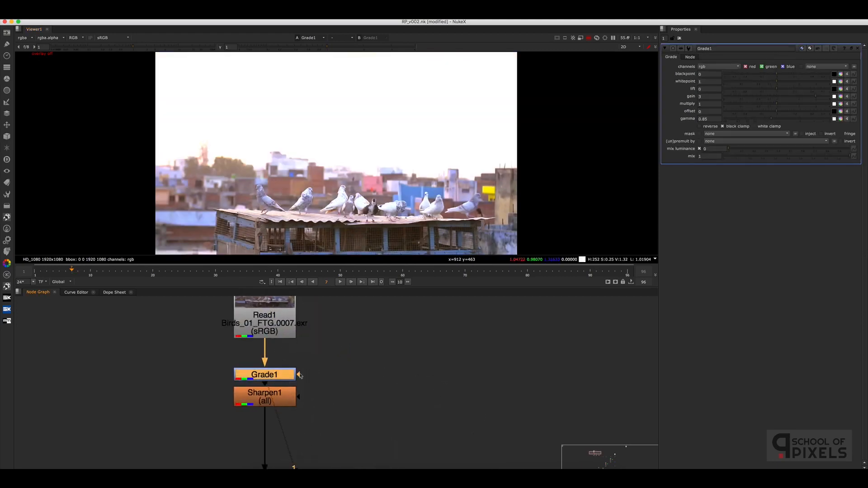
double_click(704, 96)
left_click(709, 119)
left_click(309, 400)
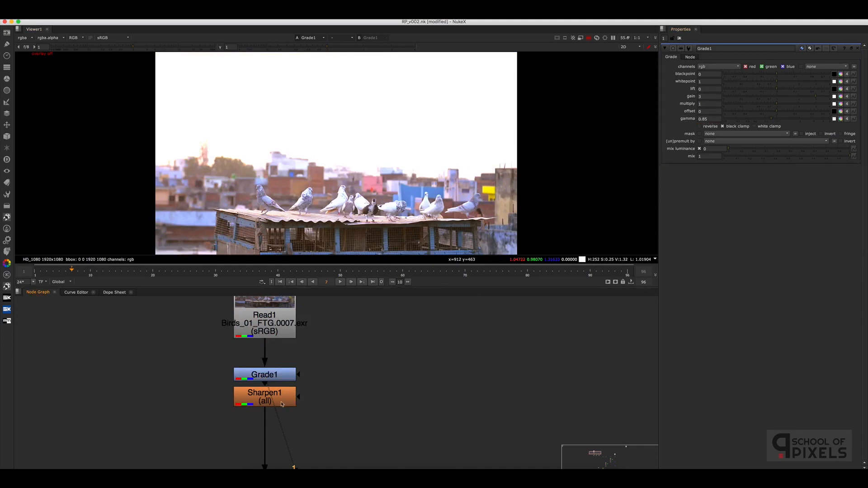
Show the Sharpen1 output in the viewer and repeatedly toggle the node off and on to compare background building edges
left_click(277, 401)
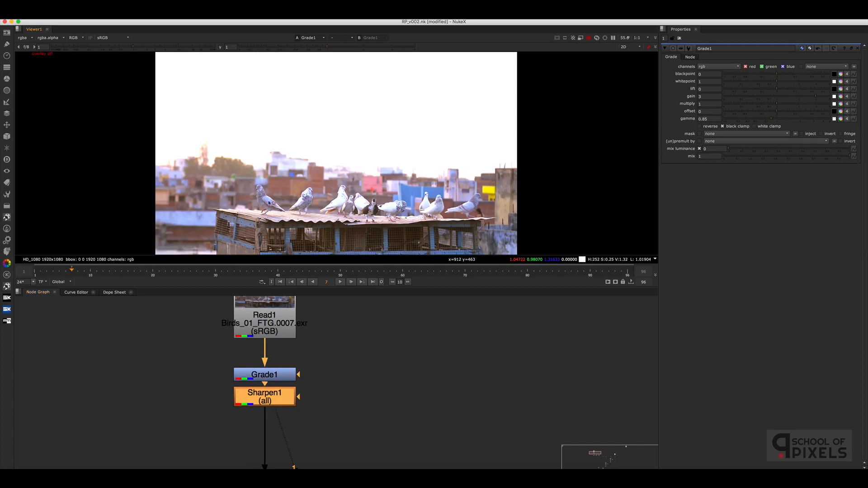
scroll(309, 174, "up", 8)
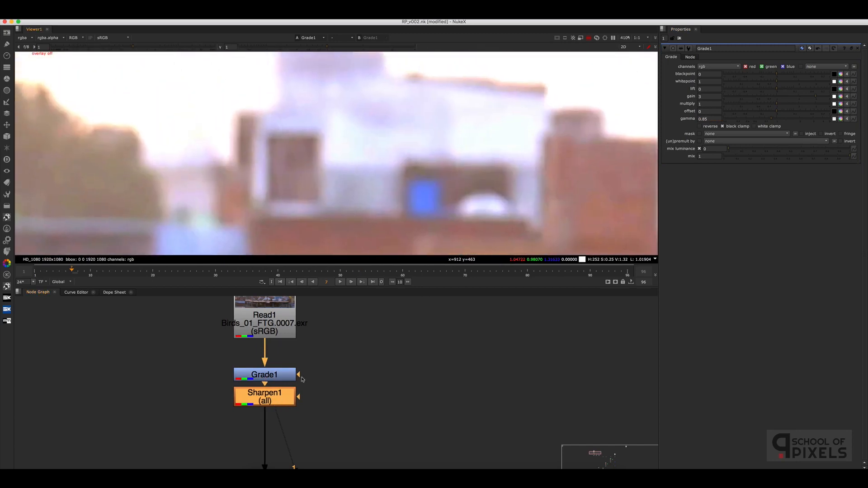
key("1")
key("d")
key("d")
key("d")
key("d")
key("d")
key("d")
key("d")
key("d")
key("d")
key("d")
Select Grade1 and Sharpen1 together and move them slightly lower beneath Read1
left_click_drag(338, 349, 186, 442)
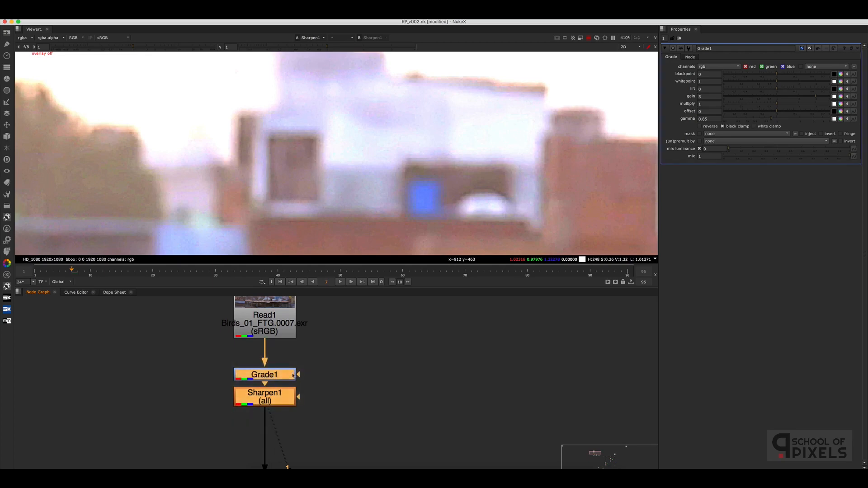
left_click_drag(293, 375, 293, 389)
left_click(310, 365)
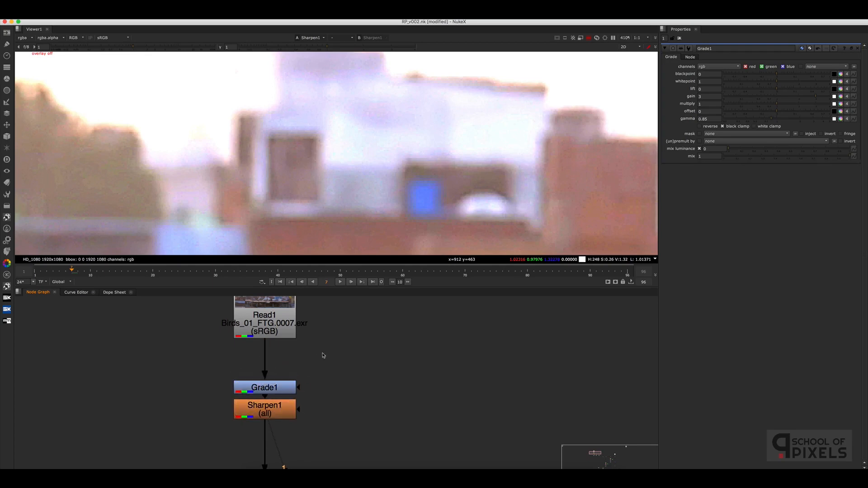
Examine the sharpened pigeons and city background alongside the Read1, Grade1 and Sharpen1 chain in the node graph
left_click_drag(323, 361, 253, 423)
scroll(419, 227, "down", 5)
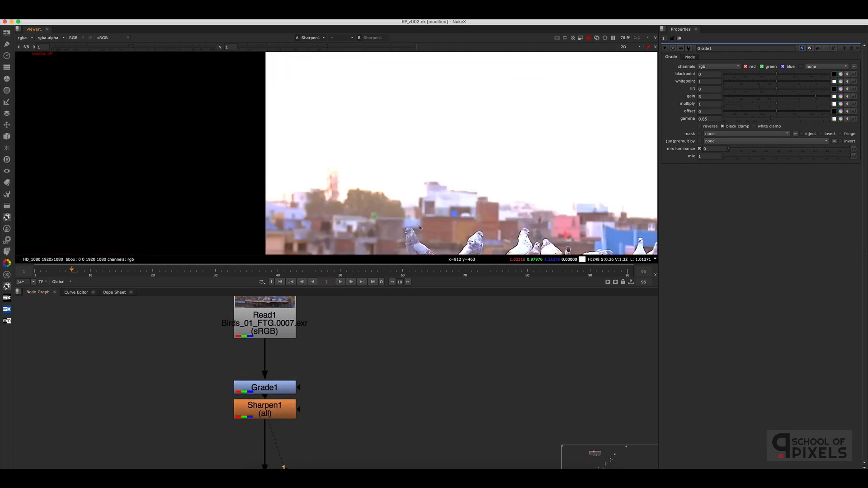
scroll(456, 211, "up", 2)
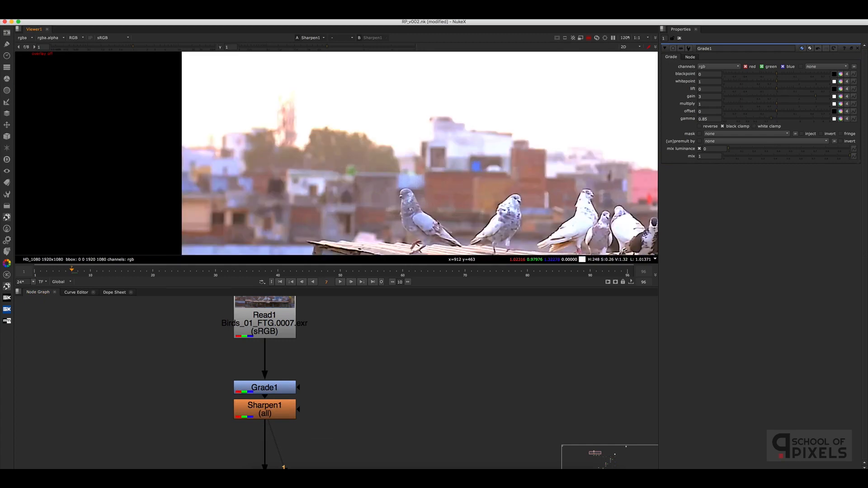
middle_click_drag(451, 244, 462, 230)
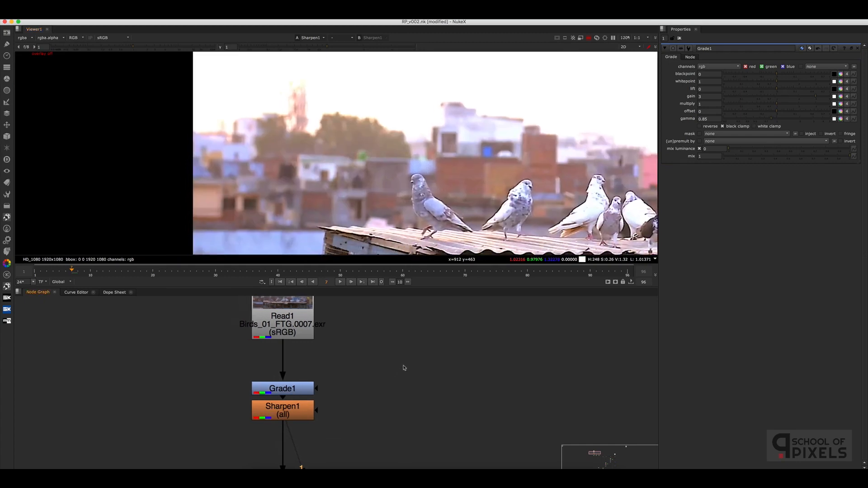
middle_click_drag(403, 366, 363, 388)
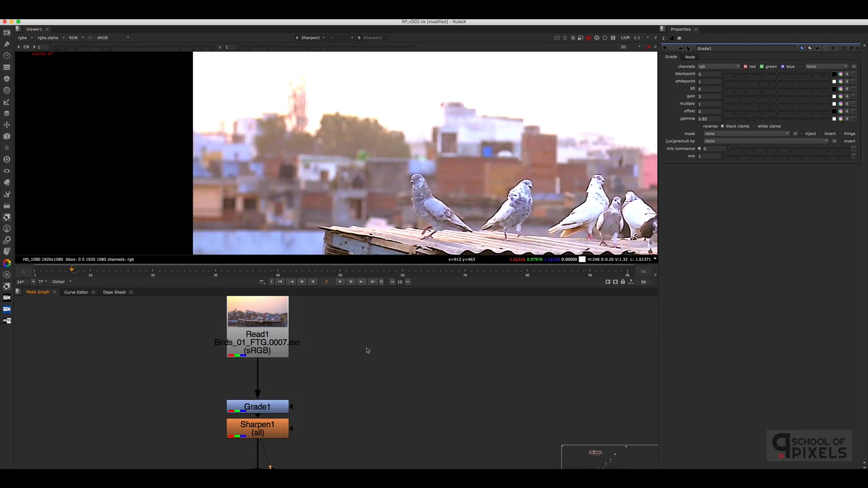
middle_click_drag(403, 358, 417, 352)
scroll(397, 362, "down", 2)
left_click_drag(397, 375, 245, 438)
left_click(326, 408)
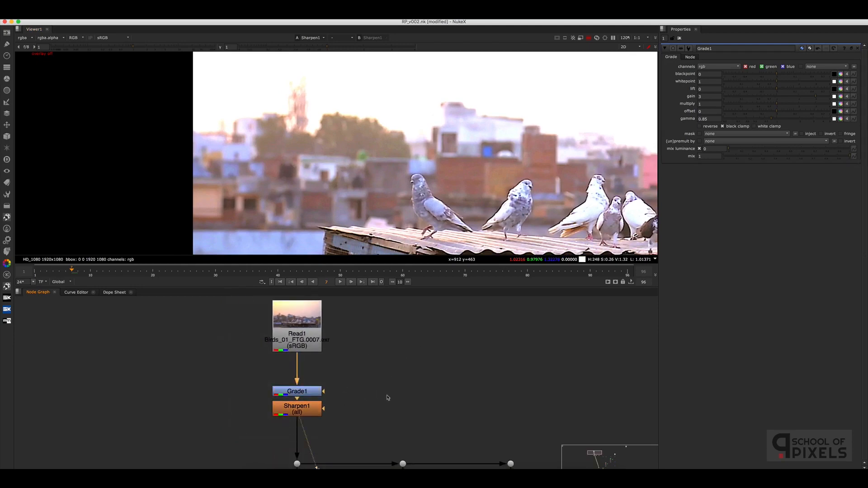
Locate the TOP, BG_Wall and BG_Wall_2 tracker branches below Sharpen1 and fit the whole image in the viewer
scroll(454, 411, "down", 3)
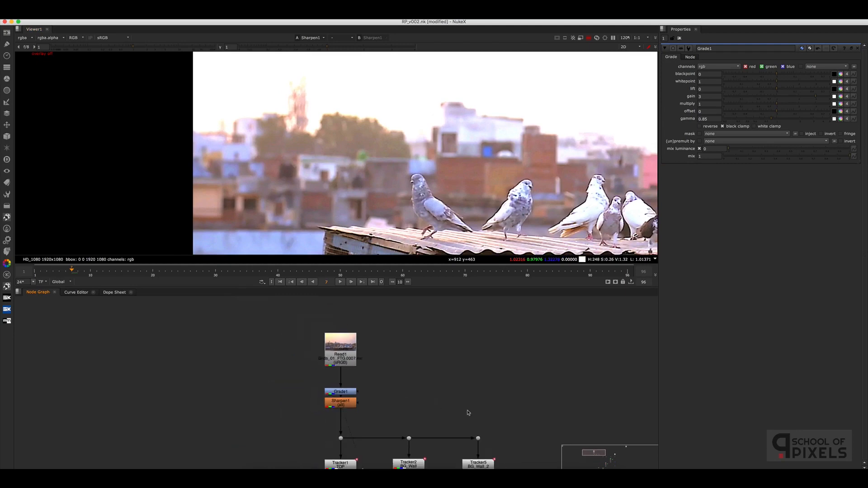
scroll(476, 362, "up", 5)
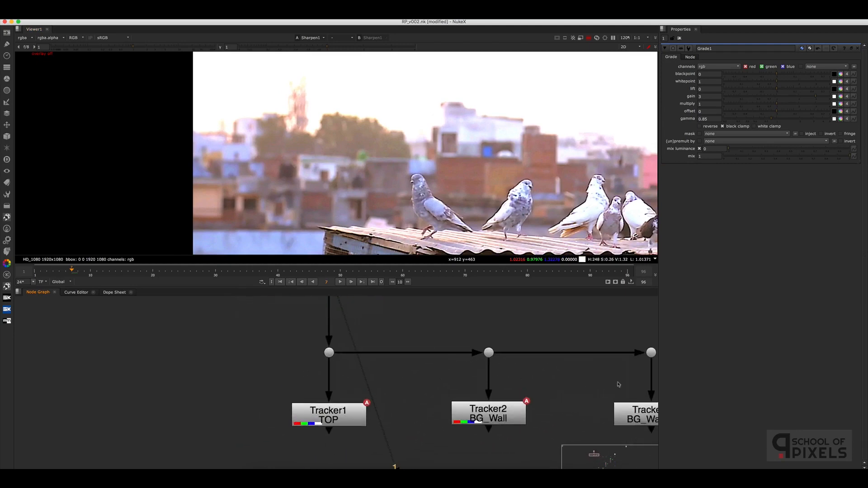
middle_click_drag(567, 394, 506, 383)
scroll(550, 380, "down", 1)
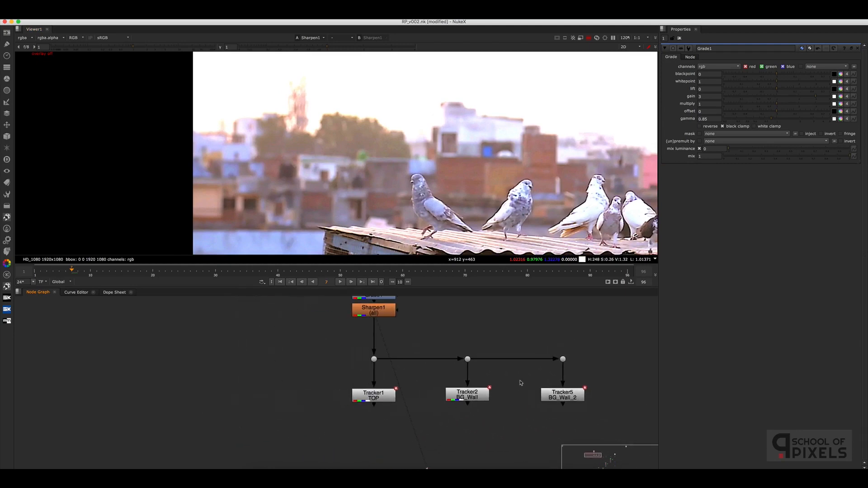
scroll(407, 393, "up", 3)
left_click(392, 408)
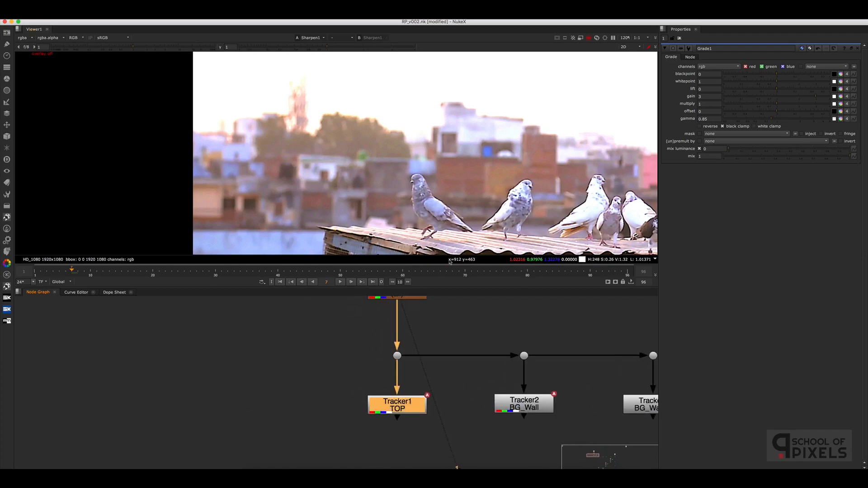
key("f")
Add a Tracker node, connect its input to the dot above Tracker1, and place it beside that branch
left_click(411, 417)
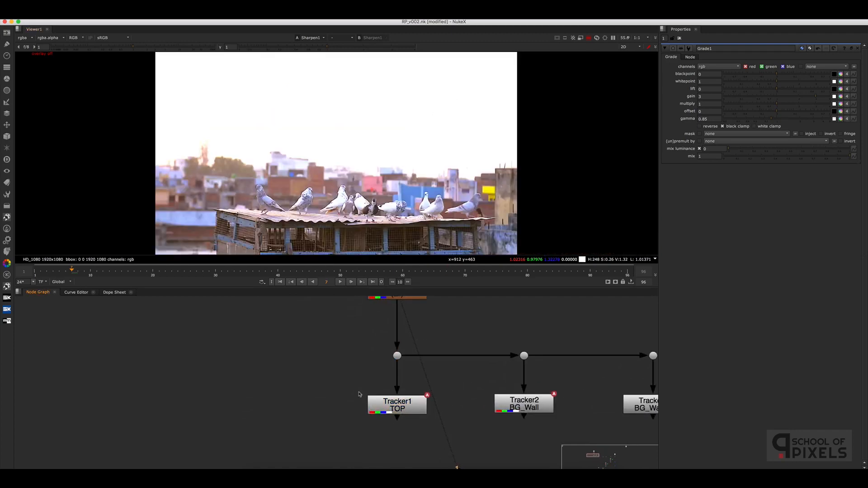
key("Tab")
type("tracker")
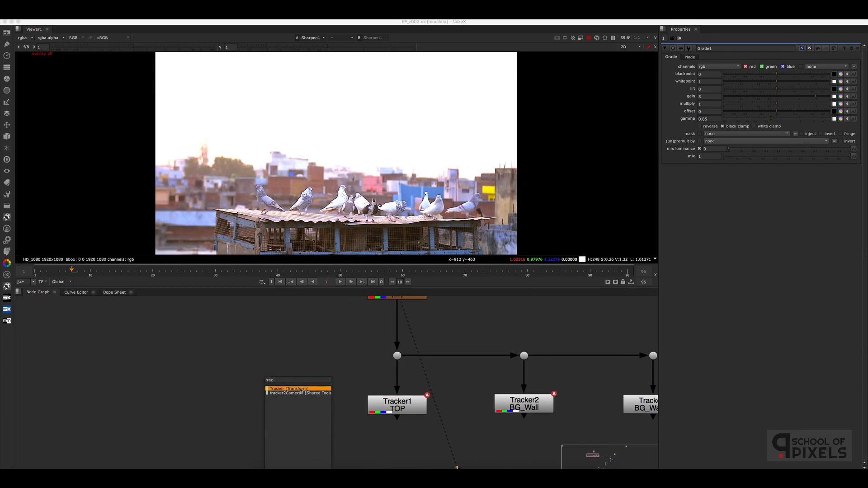
key("Return")
left_click_drag(285, 358, 394, 362)
left_click_drag(297, 383, 261, 356)
Show the Tracker1 output on the first frame and open its properties with the viewer overlay enabled
left_click(379, 403)
key("1")
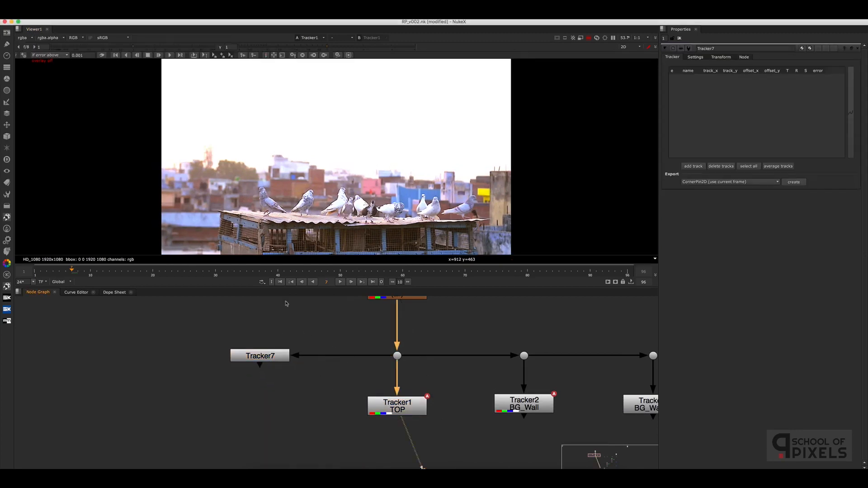
left_click(280, 283)
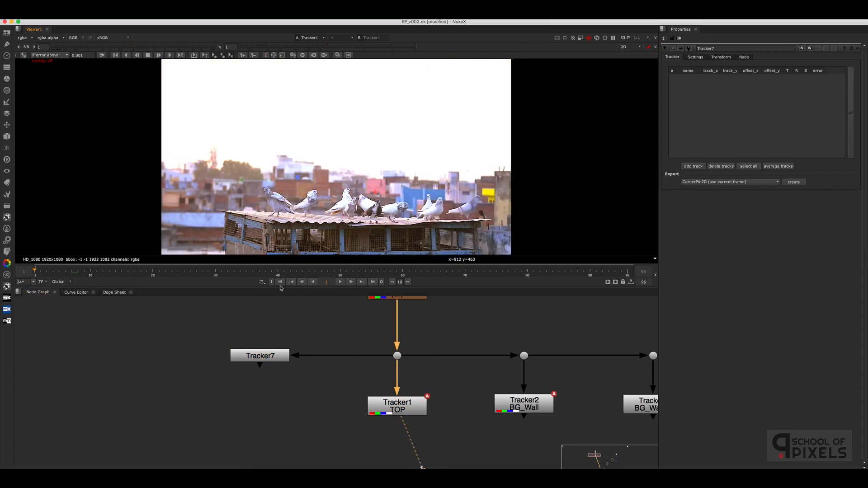
double_click(404, 407)
key("q")
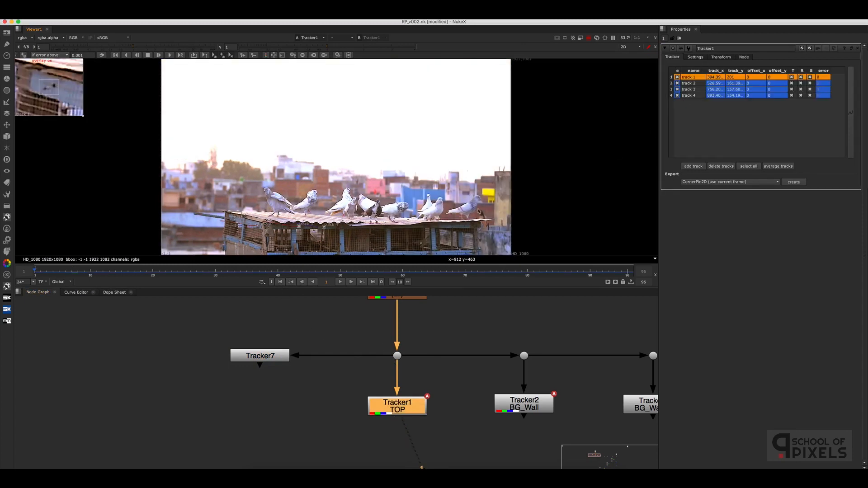
Frame Tracker1's four tracks on the roof and lower the viewer gamma to about 0.63
left_click(455, 230)
scroll(450, 211, "down", 4)
middle_click_drag(409, 240, 443, 231)
scroll(447, 213, "up", 8)
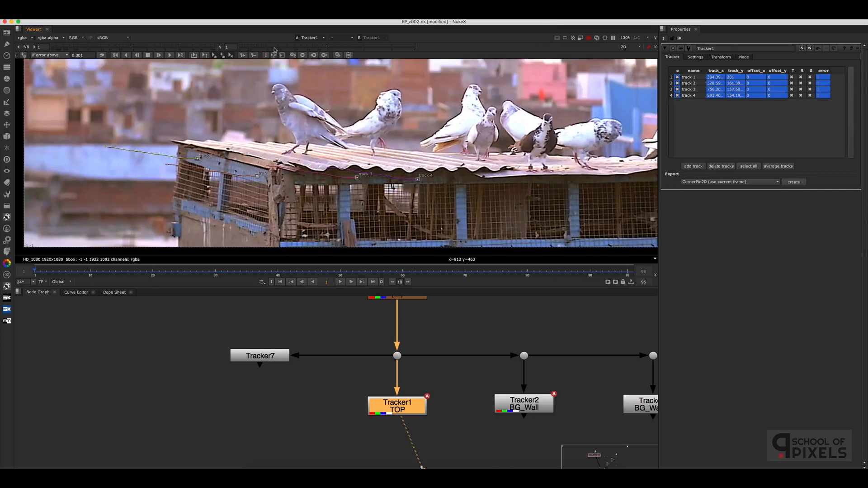
mouse_move(326, 49)
left_mouse_down()
mouse_move(285, 49)
mouse_move(310, 49)
left_mouse_up()
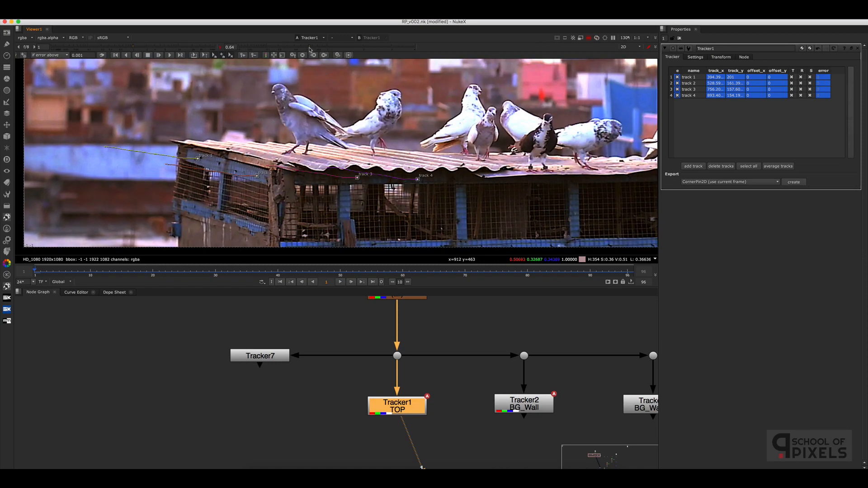
Select all four Tracker1 tracks to inspect their pattern and search areas, and isolate track 1
left_click_drag(486, 101, 114, 249)
left_click(303, 231)
left_click_drag(445, 140, 170, 231)
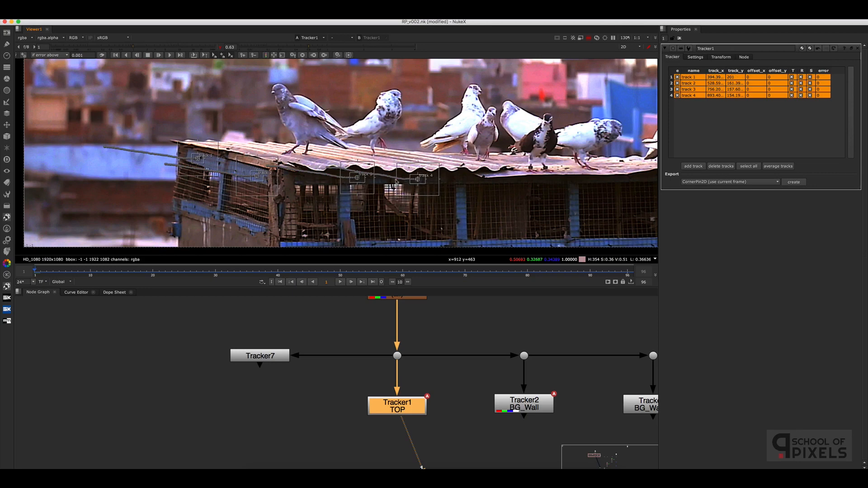
left_click(274, 239)
left_click(220, 152)
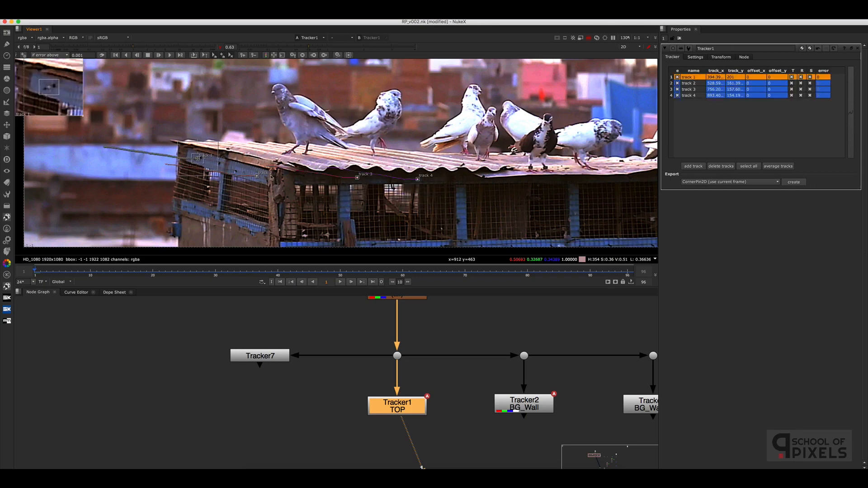
Open Tracker7, show its output in the viewer, and add a first track at 401, 201 near the roof's corner
double_click(261, 354)
key("1")
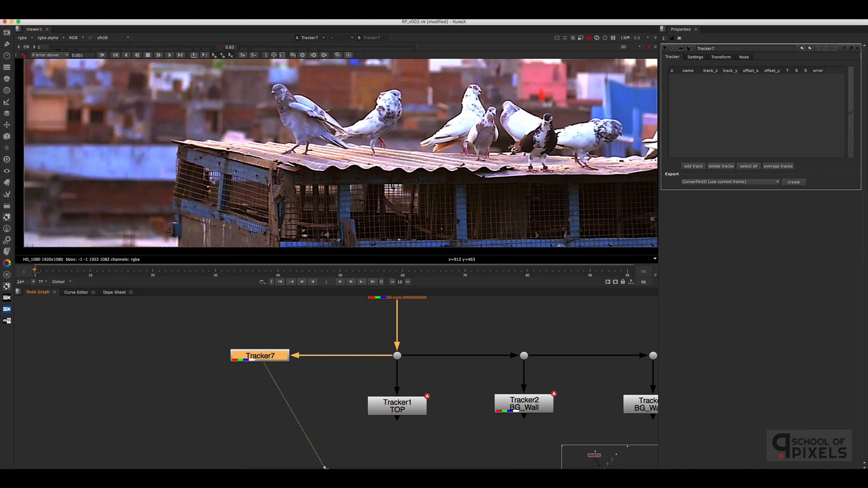
left_click(202, 160)
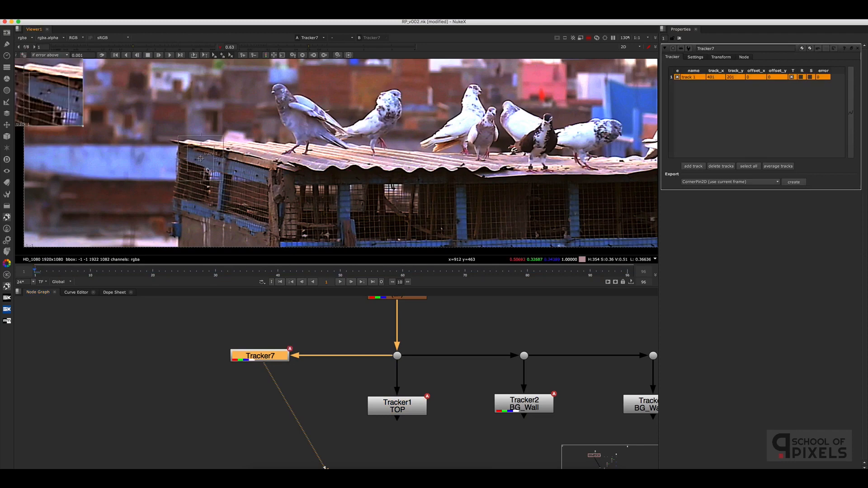
Shrink track 1's pattern box, enlarge its search area, and add track 2 at 527, 159 on the blue frame
left_click_drag(214, 151, 210, 153)
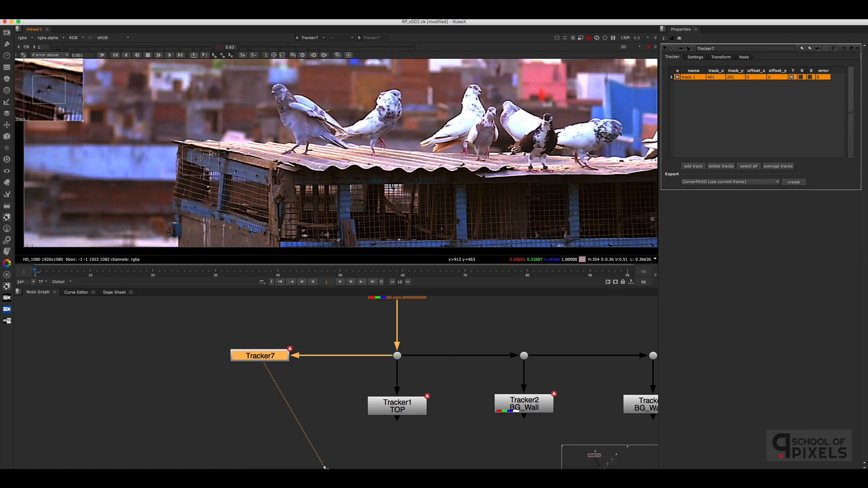
left_click_drag(219, 142, 243, 129)
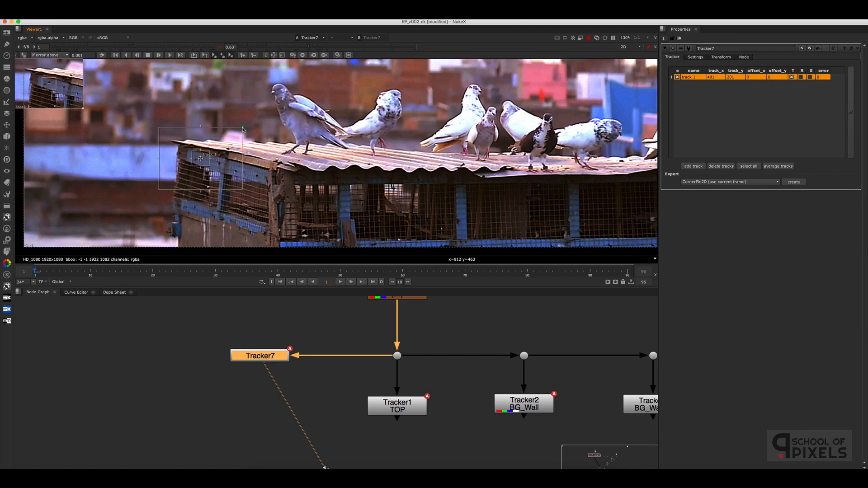
left_click(256, 176, "ctrl+alt")
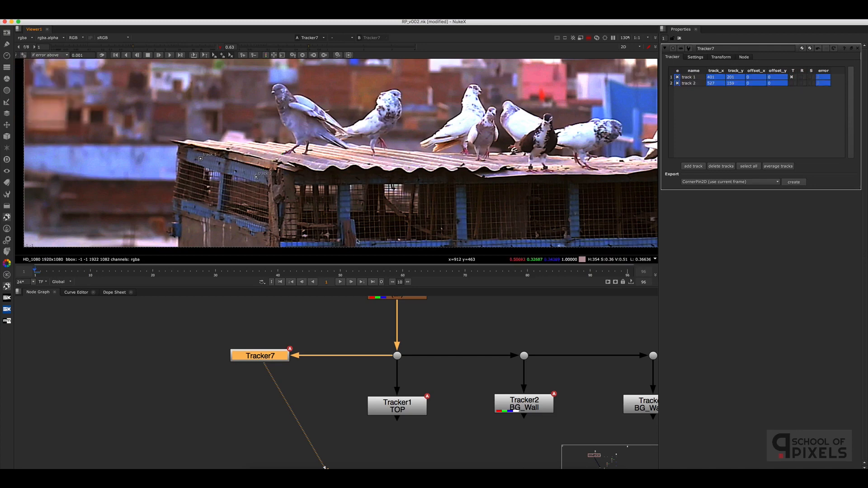
Open Tracker1's properties, reset the viewer gamma, and examine where track 3 sits beneath the corrugated roof edge
left_click(400, 375)
double_click(403, 410)
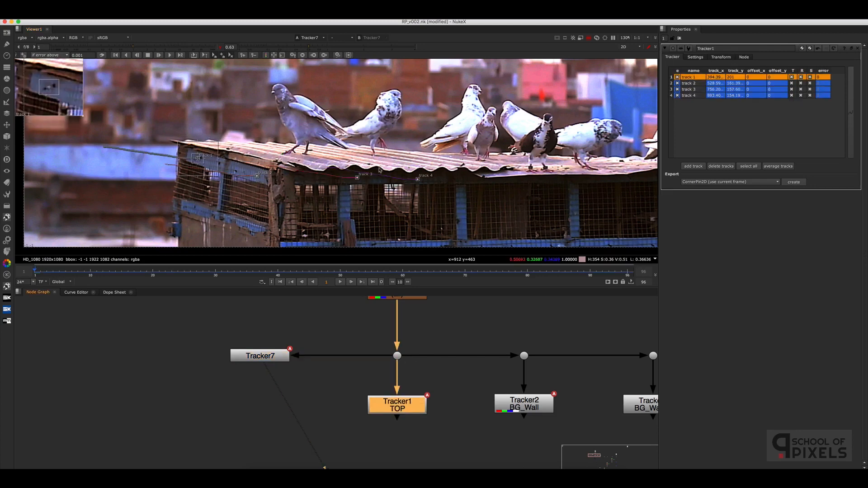
left_click(363, 193)
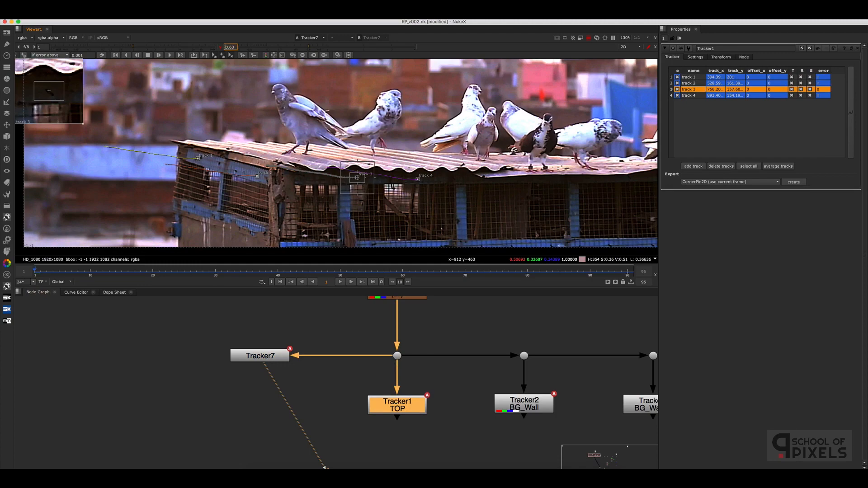
left_click(220, 47)
scroll(375, 215, "up", 3)
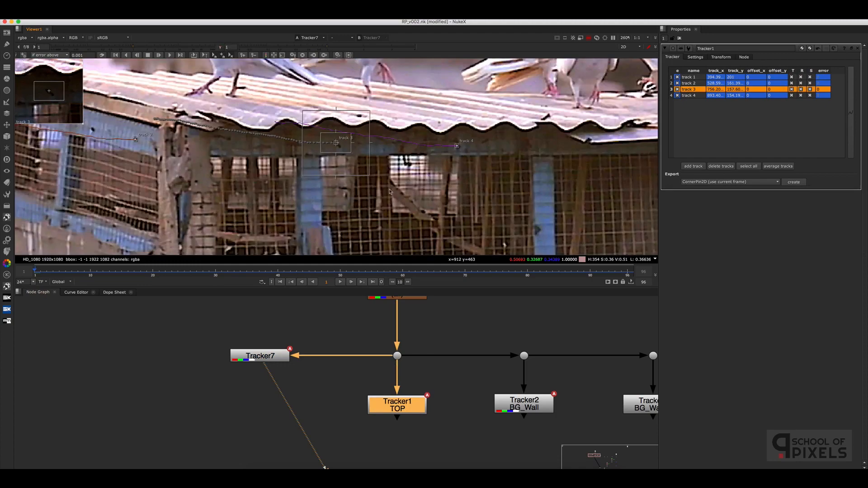
left_click(369, 177)
left_click(336, 144)
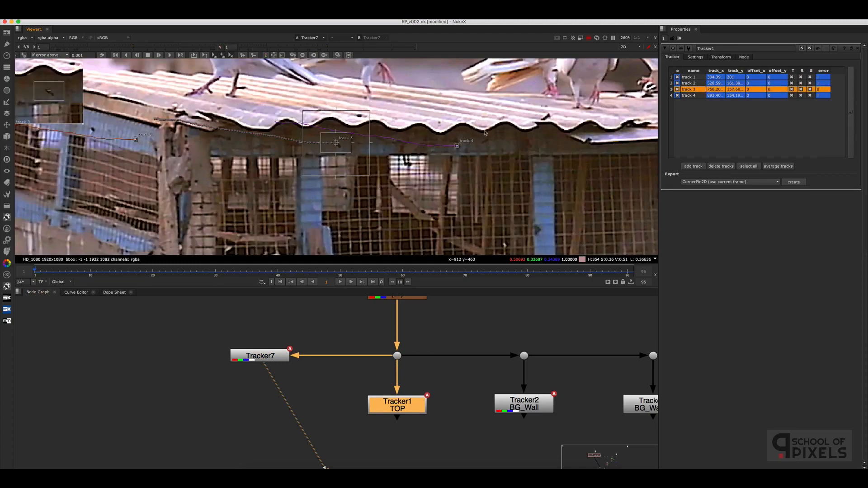
Return to Tracker7 and add tracks 3 and 4 beneath the corrugated roof edge, at about 756, 157 and 895, 156
left_click(335, 361)
left_click(267, 357)
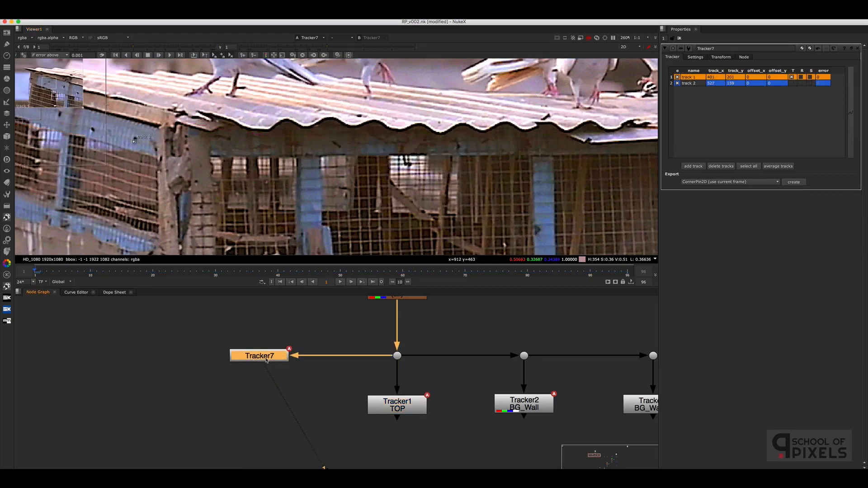
scroll(296, 212, "down", 6)
scroll(291, 198, "up", 6)
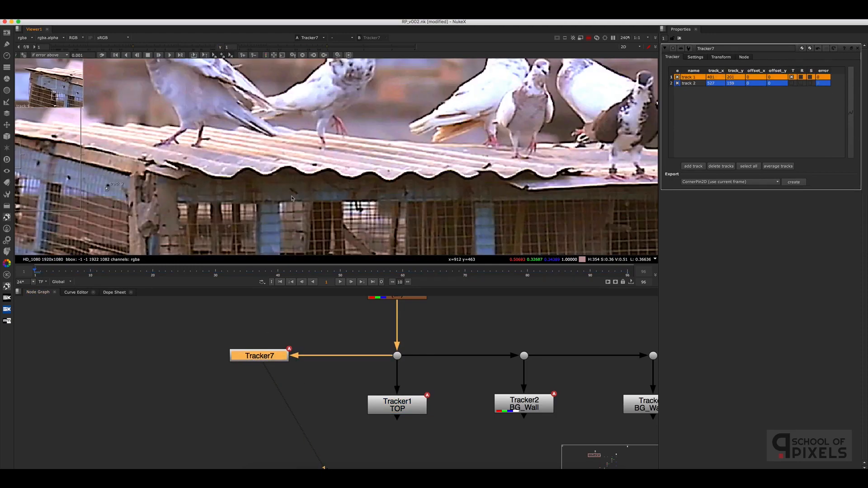
left_click(293, 190, "ctrl+alt")
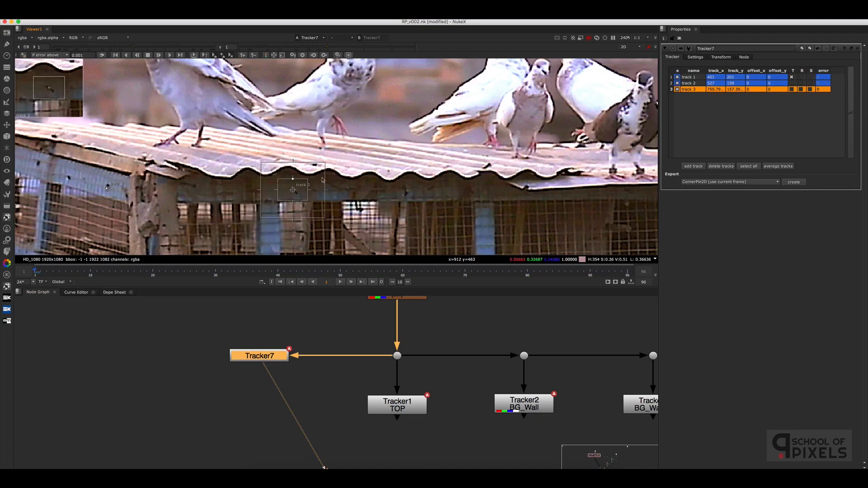
left_click(416, 197)
left_click(406, 192, "ctrl+alt")
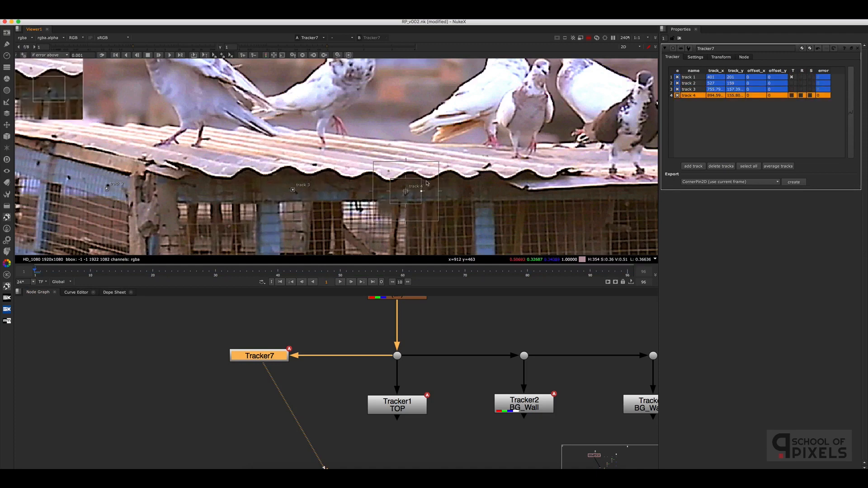
Select all four Tracker7 tracks in the viewer and examine their pattern boxes and search areas across the coop roof
left_click(457, 147)
scroll(457, 148, "down", 3)
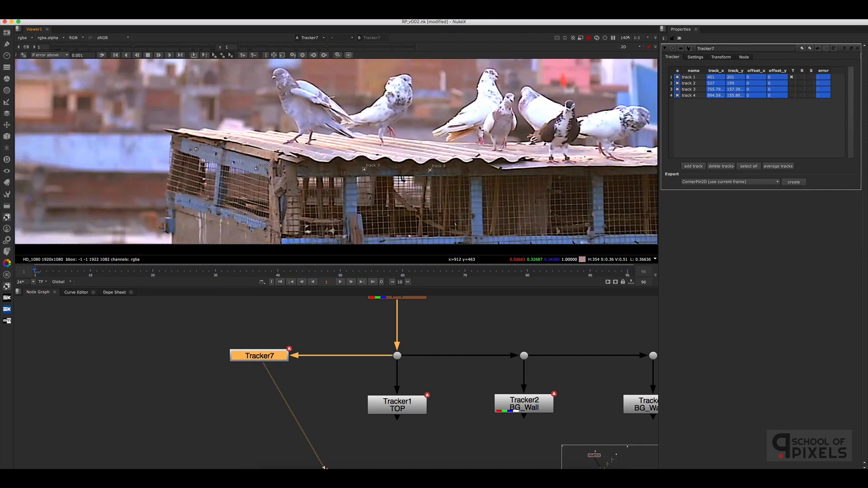
left_click_drag(495, 126, 154, 225)
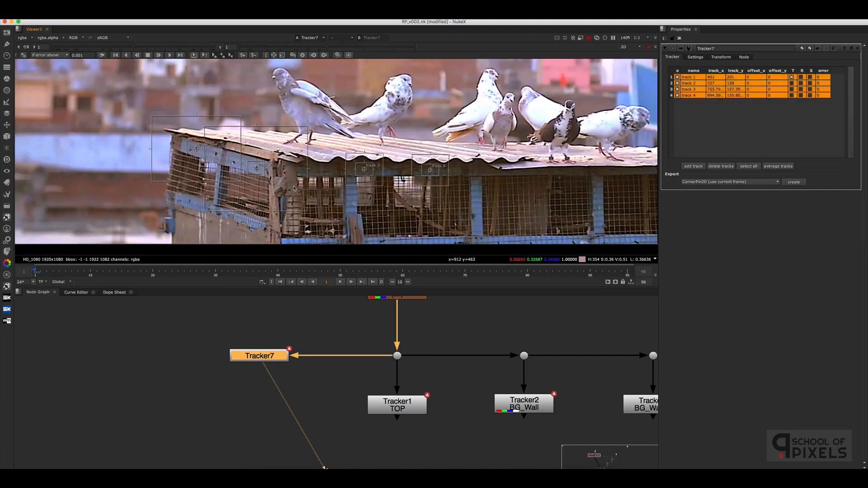
left_click(447, 124)
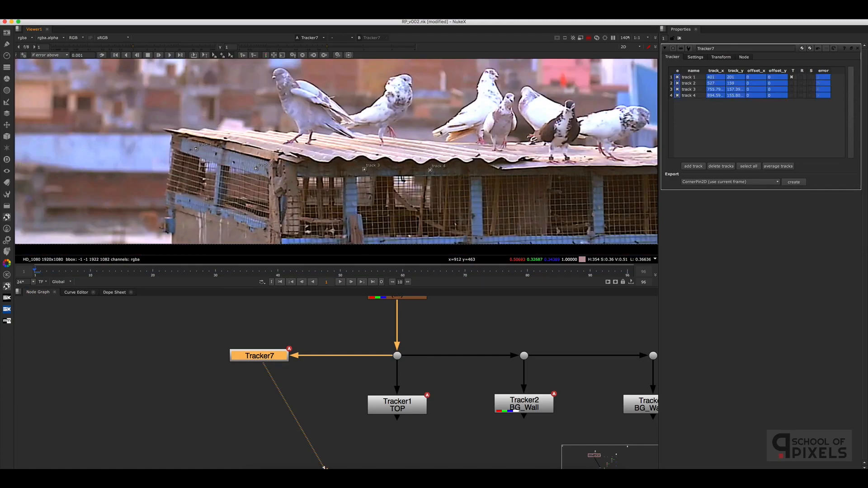
scroll(460, 149, "down", 2)
middle_click_drag(419, 179, 446, 200)
scroll(313, 153, "up", 2)
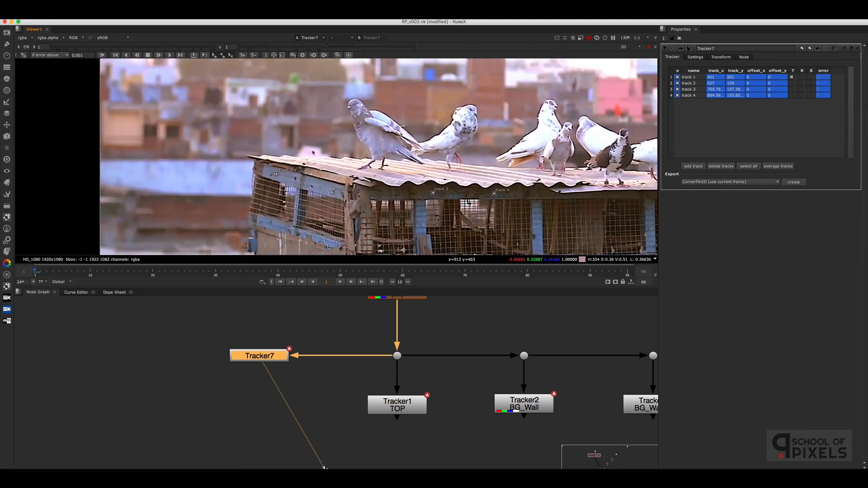
left_click_drag(565, 146, 223, 255)
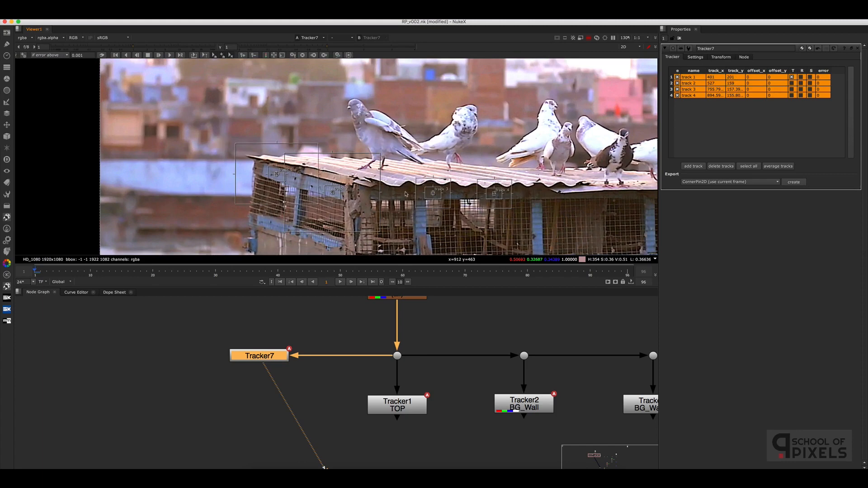
Shrink the search areas of track 2 on the blue frame and track 1 near the roof's corner
left_click(452, 184)
left_click(433, 193)
left_click(360, 187)
left_click(332, 192)
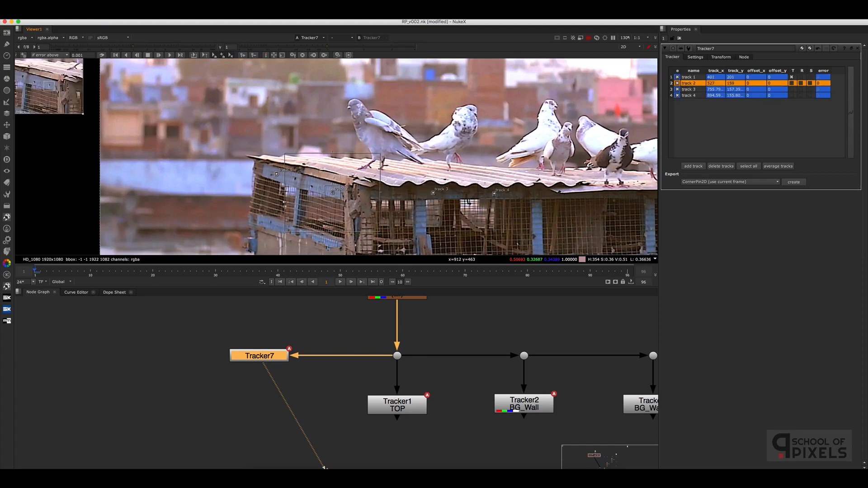
left_click_drag(380, 154, 356, 169)
left_click(314, 180)
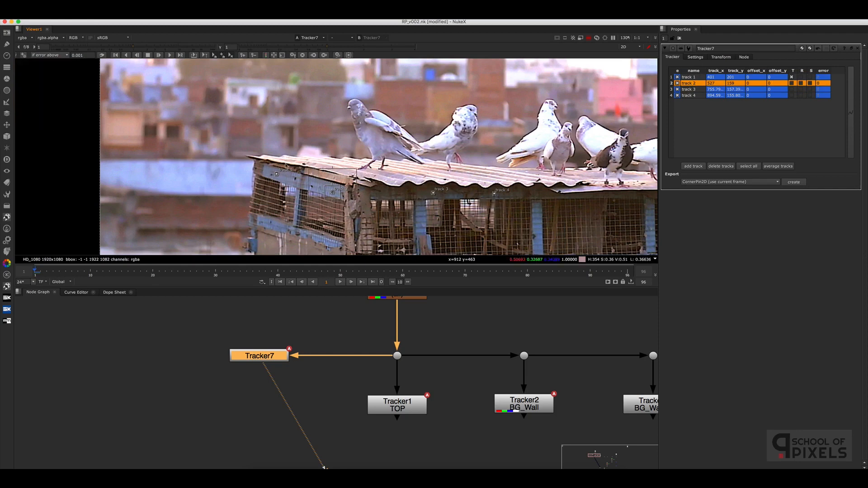
left_click(277, 174)
left_click_drag(314, 147, 299, 156)
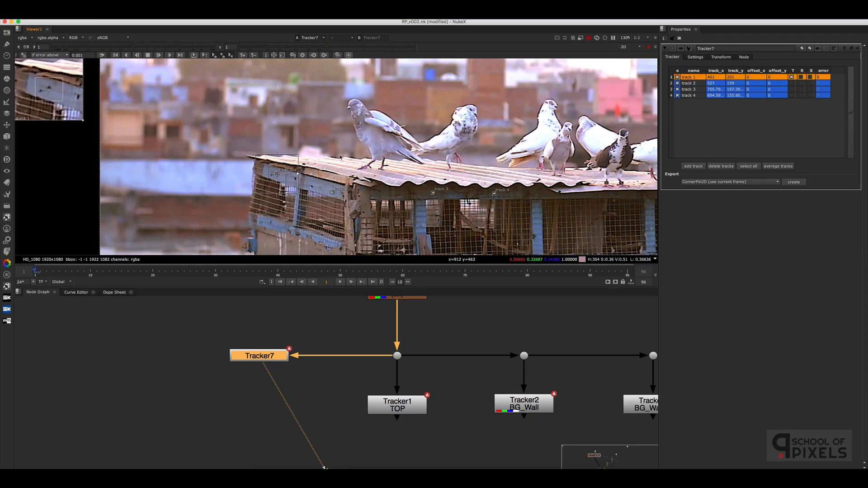
Inspect tracks 2 and 4, and fit track 1's search area more tightly around the coop's roof corner
left_click(313, 178)
left_click(332, 193)
left_click(494, 193)
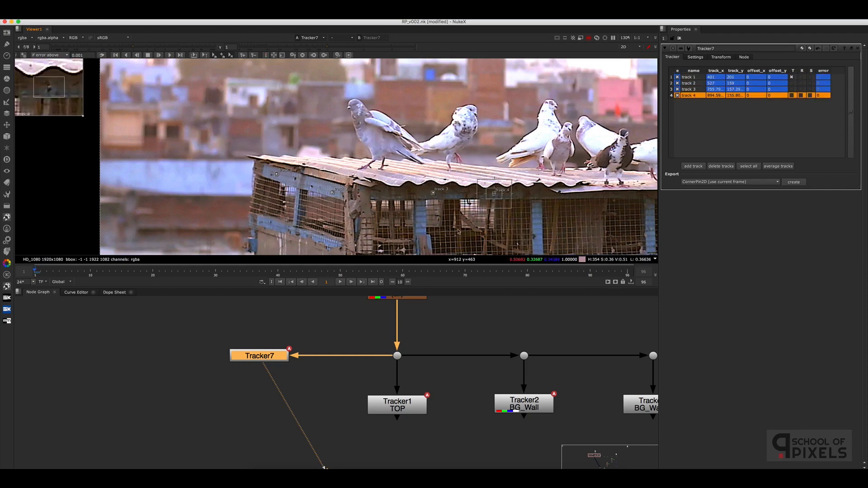
left_click(332, 192)
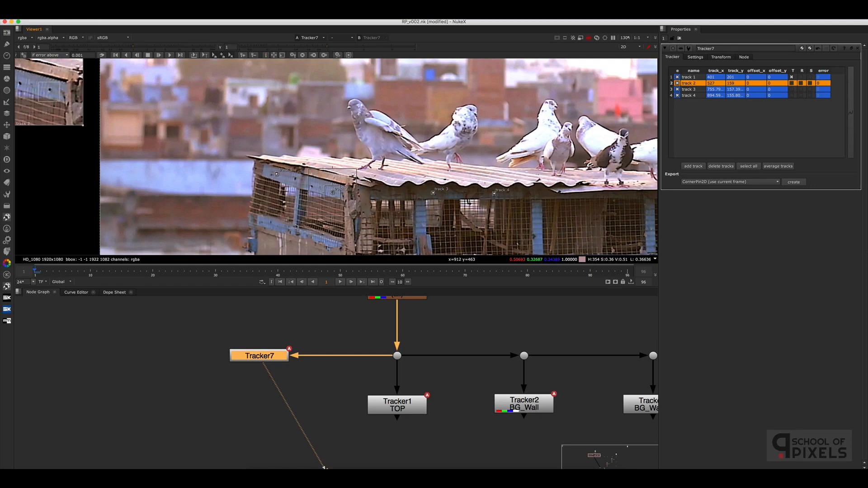
left_click(429, 137)
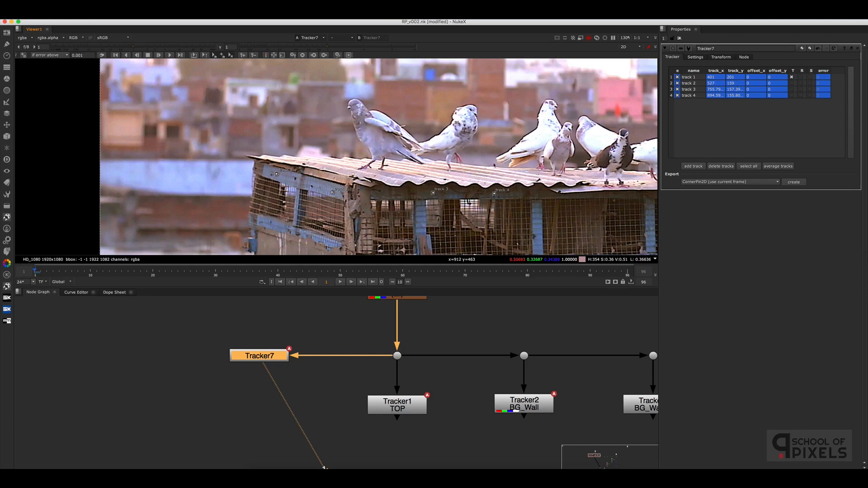
left_click(289, 167)
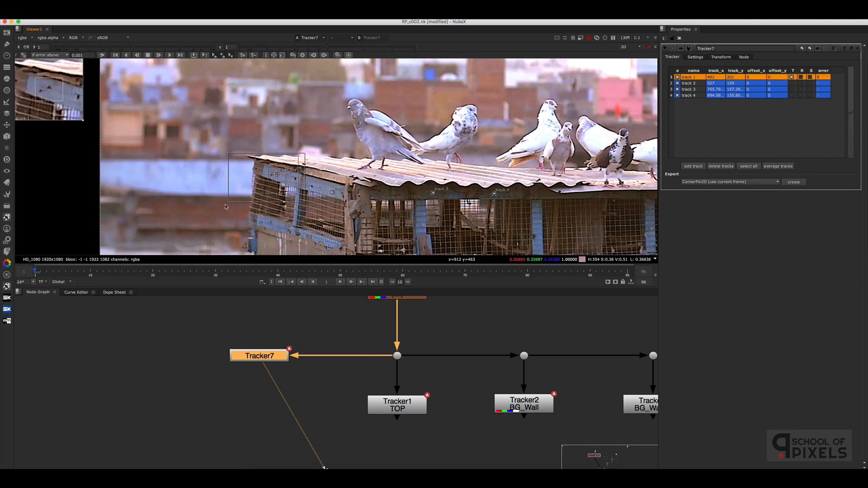
left_click_drag(290, 166, 296, 163)
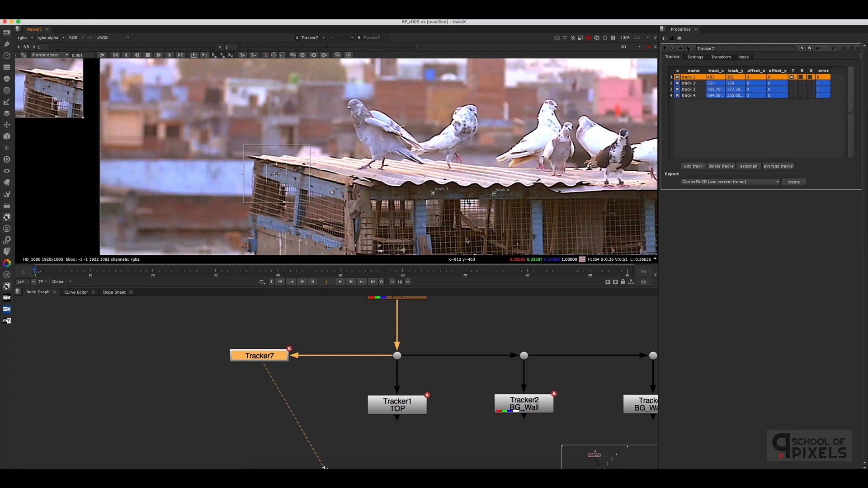
Track track 1 forward through frame 96, and return to the first frame
left_click(354, 208)
left_click(721, 78)
left_click(170, 56)
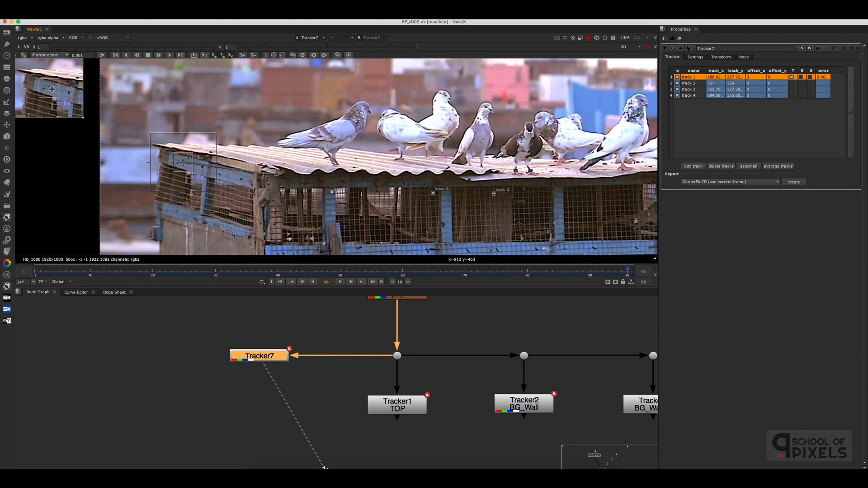
left_click(185, 229)
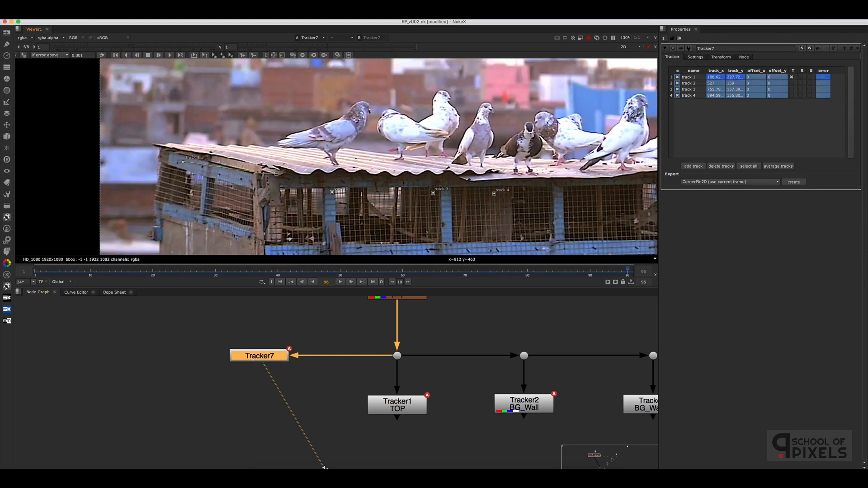
left_click(280, 282)
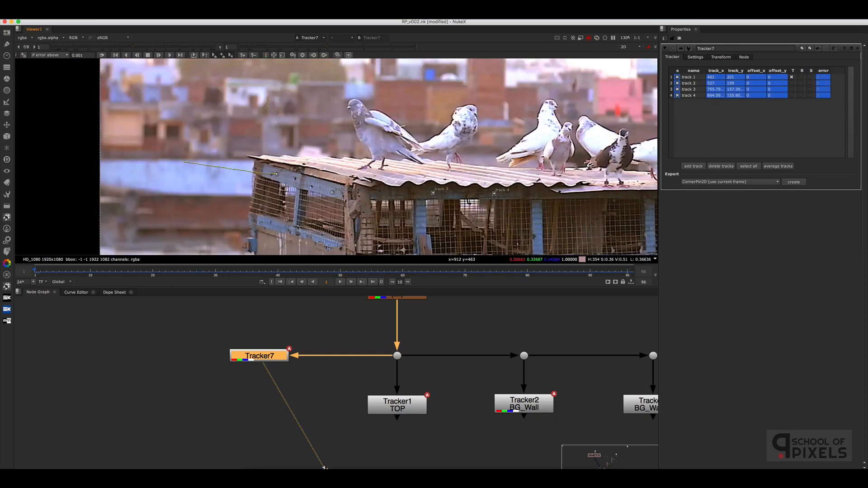
Track track 2 forward through frame 96, and go back to frame 1
left_click(316, 209)
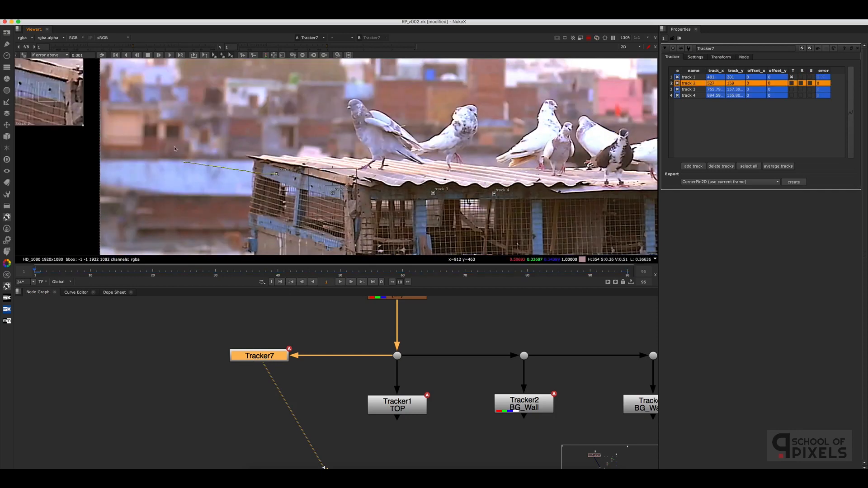
left_click(170, 55)
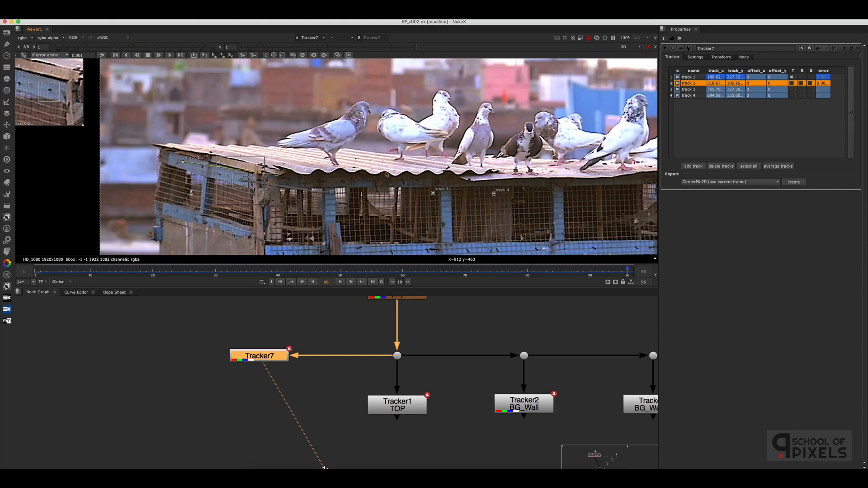
left_click(425, 214)
middle_click_drag(512, 189, 503, 189)
scroll(520, 185, "down", 1)
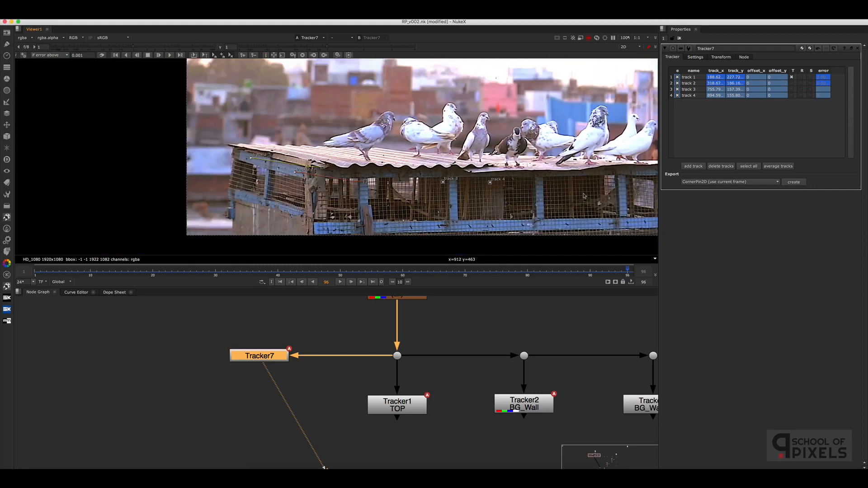
middle_click_drag(584, 196, 531, 198)
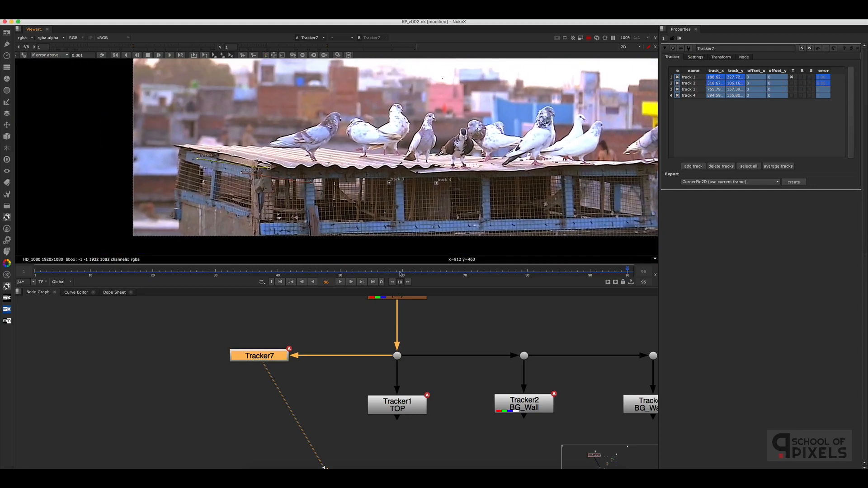
left_click(280, 281)
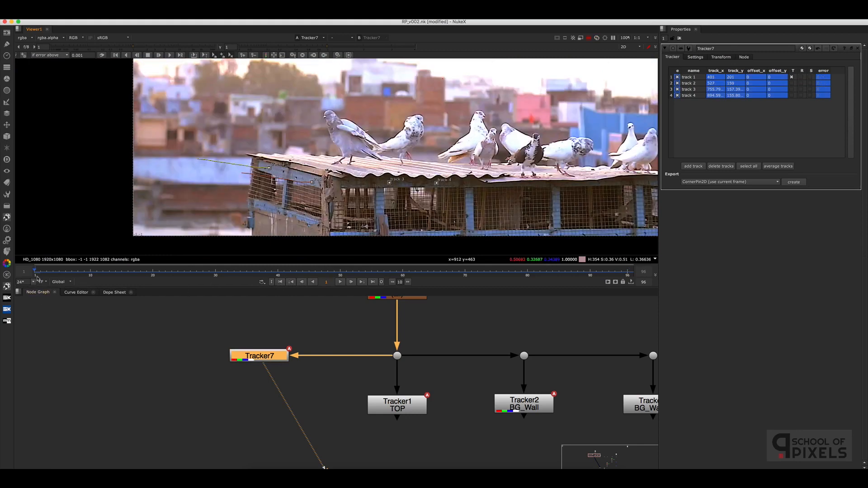
Inspect track 4 beneath the roof edge, and look through Tracker7's general settings and transform options
mouse_move(398, 168)
middle_mouse_down()
mouse_move(382, 178)
mouse_move(410, 159)
middle_mouse_up()
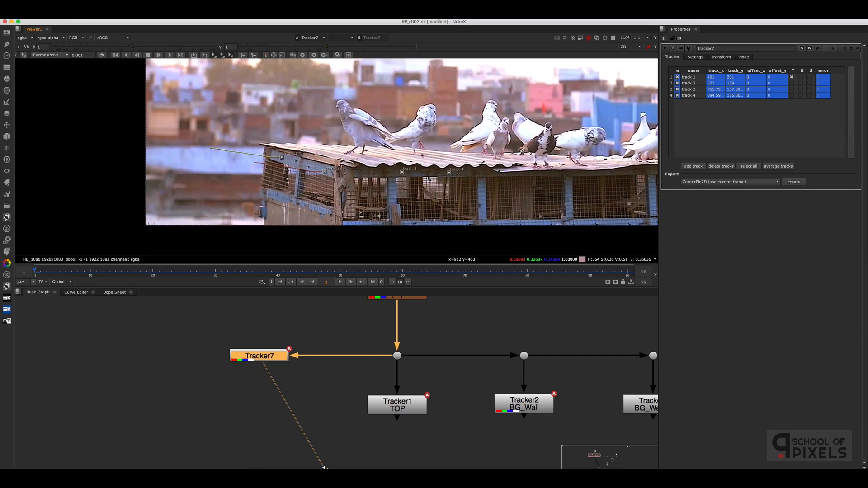
scroll(410, 159, "up", 2)
left_click_drag(363, 153, 489, 217)
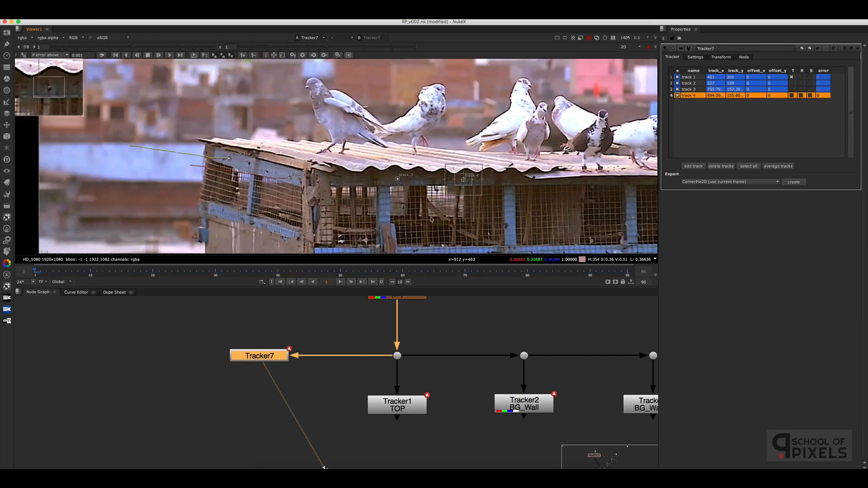
left_click(615, 77)
left_click(695, 58)
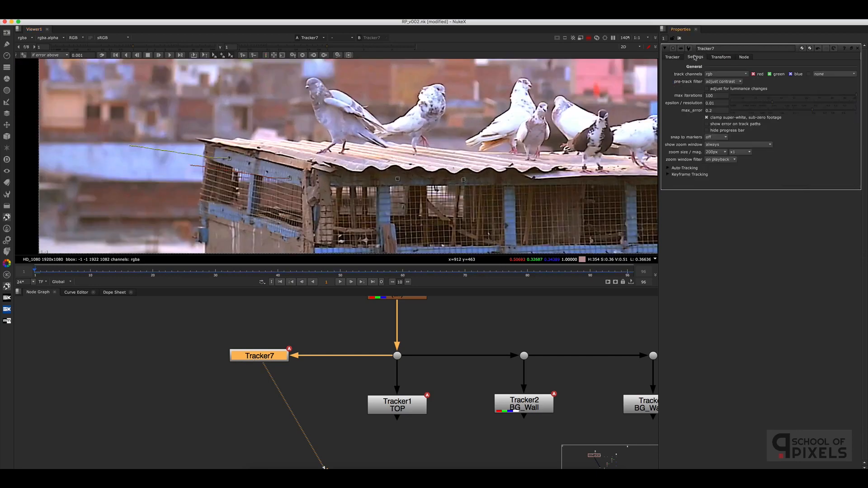
left_click(721, 58)
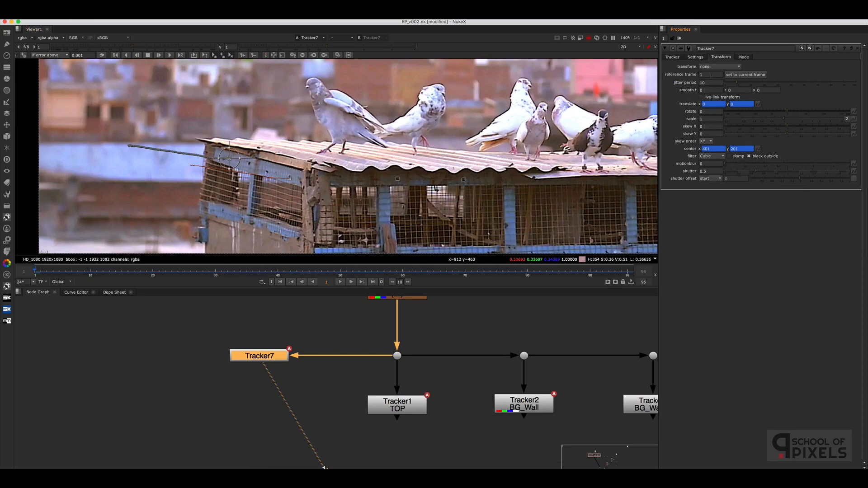
Examine Tracker7's reference frame setting against the transform at frame 60, and return to the first frame
left_click(711, 75)
key("Return")
left_click_drag(717, 75, 690, 75)
left_click(402, 273)
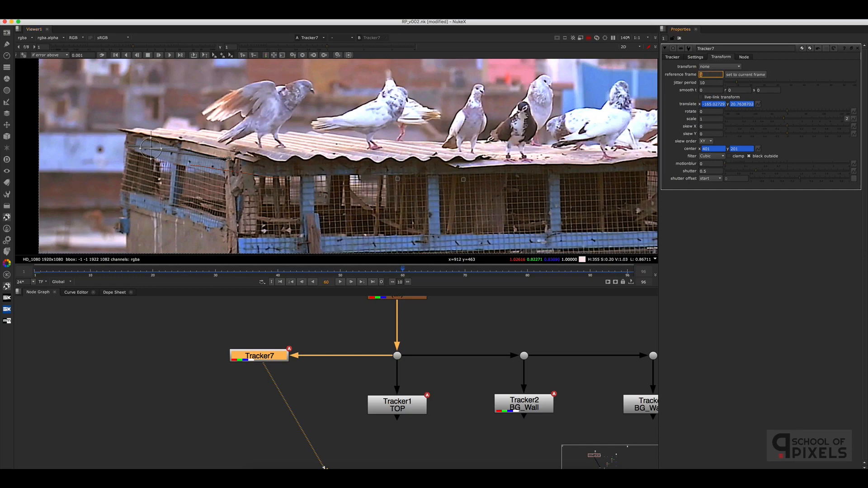
left_click(280, 282)
left_click(301, 333)
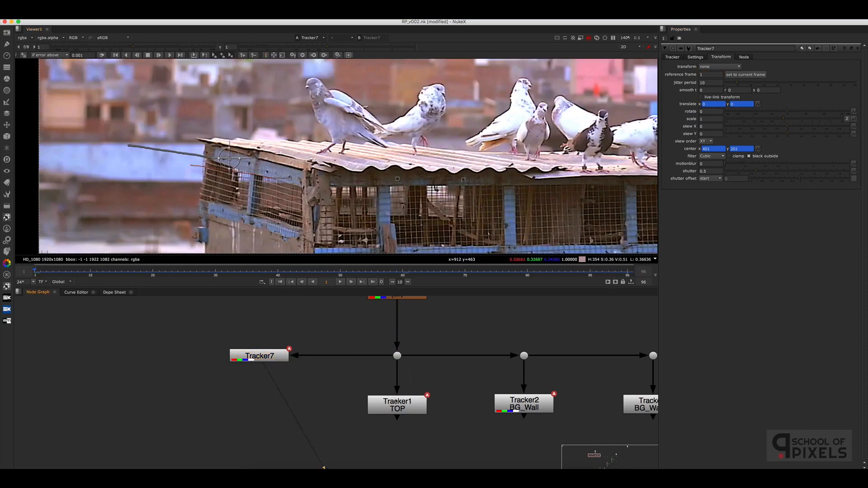
Open Tracker1's properties, and switch its tracks 2, 3 and 4 off and back on
double_click(402, 410)
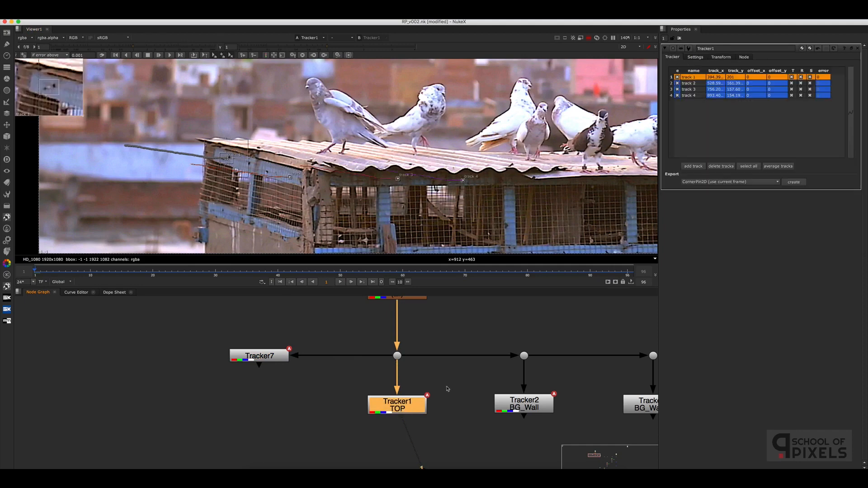
scroll(457, 397, "up", 3)
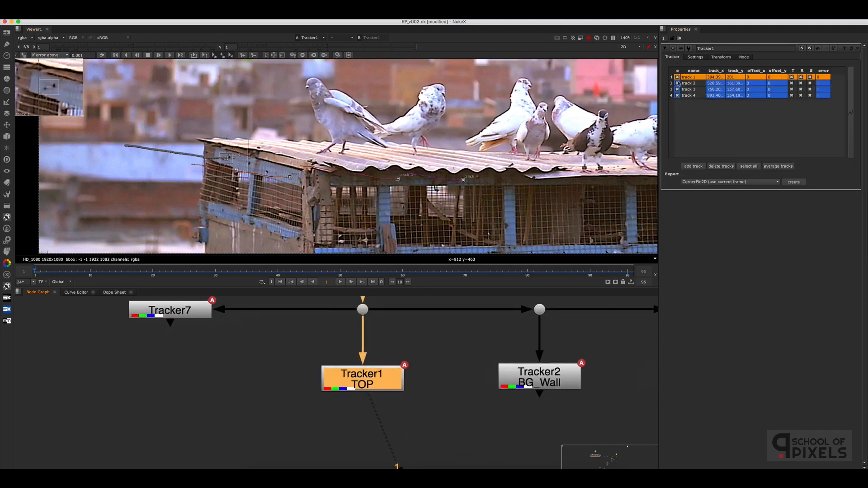
left_click(678, 83)
left_click(677, 89)
left_click(678, 95)
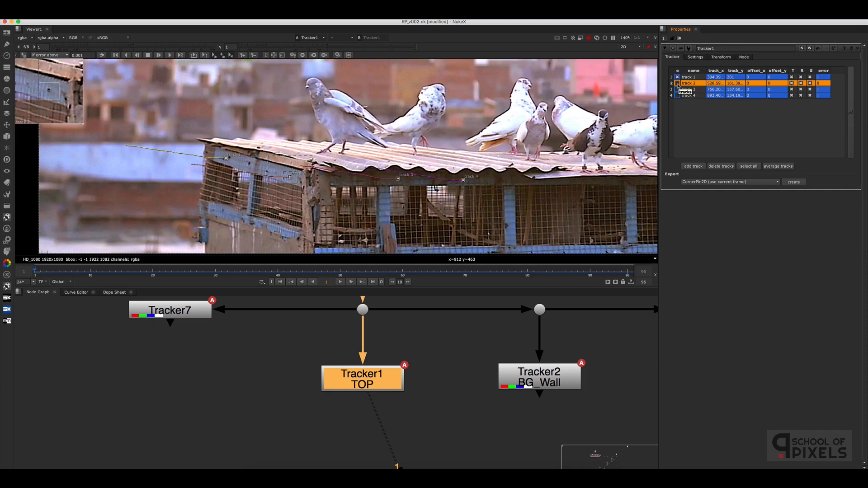
left_click(677, 89)
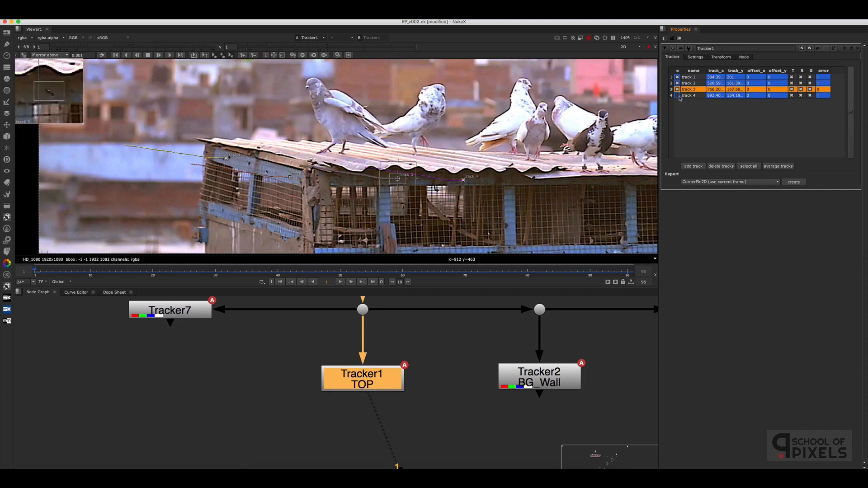
left_click(678, 95)
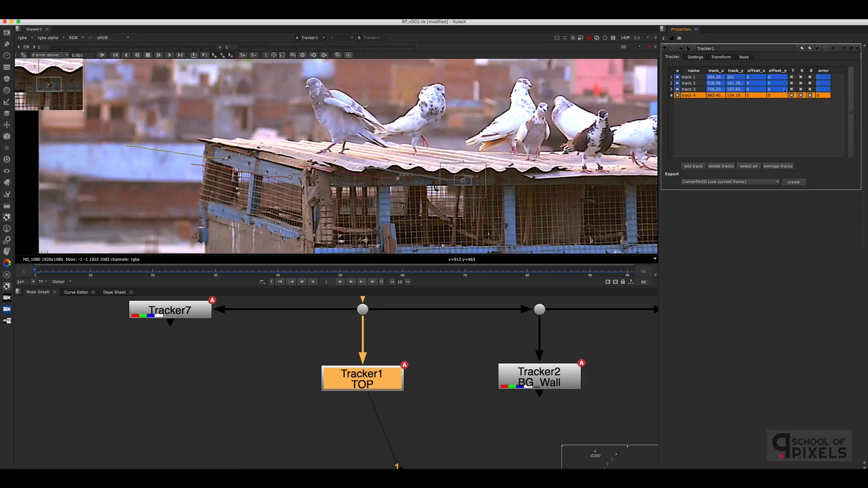
left_click(769, 128)
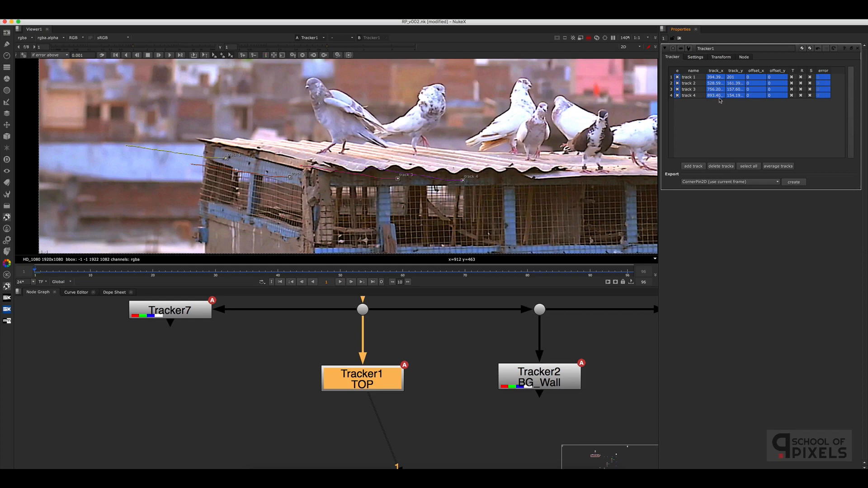
Turn off rotation and scale for tracks 3 and 4 in Tracker1, leaving their translation enabled
left_click(801, 90)
left_click(800, 96)
left_click(810, 90)
left_click(809, 96)
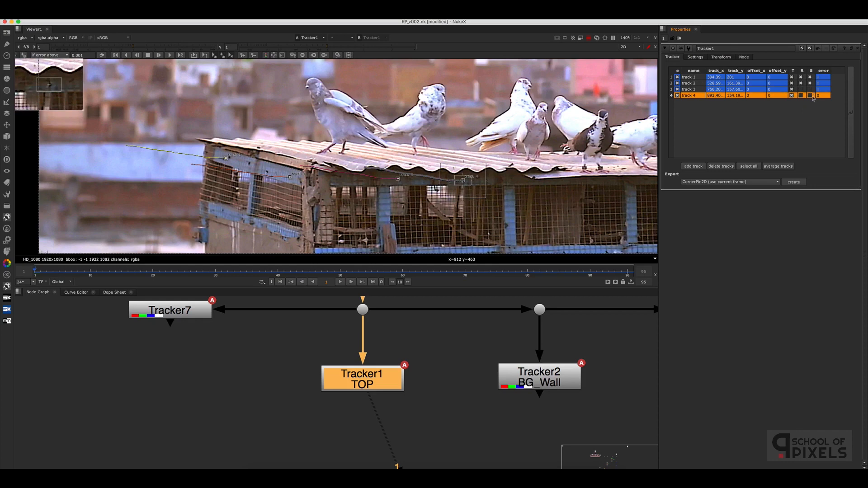
left_click(810, 95)
left_click(805, 95)
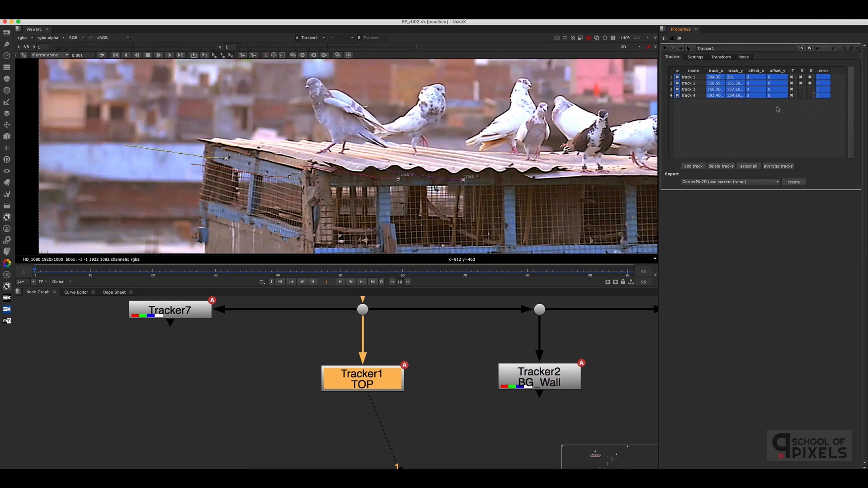
Turn rotation and scale back on for tracks 3 and 4 in Tracker1
left_click(801, 90)
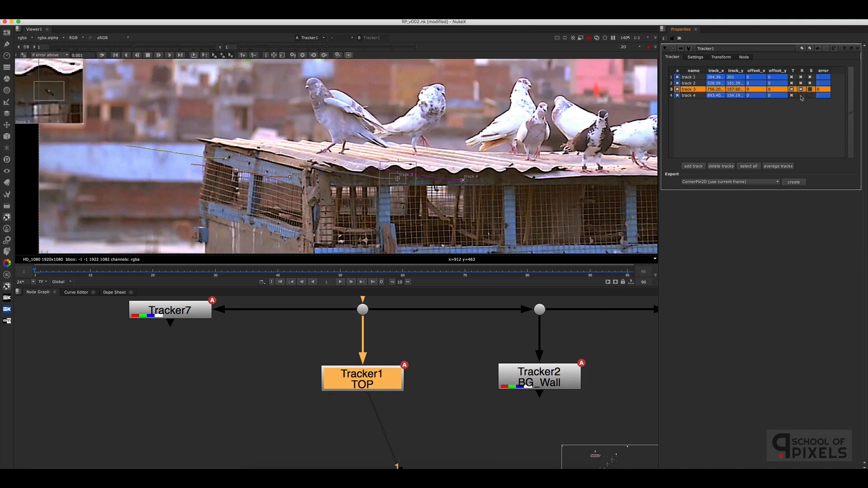
left_click(800, 95)
left_click(809, 89)
left_click(810, 95)
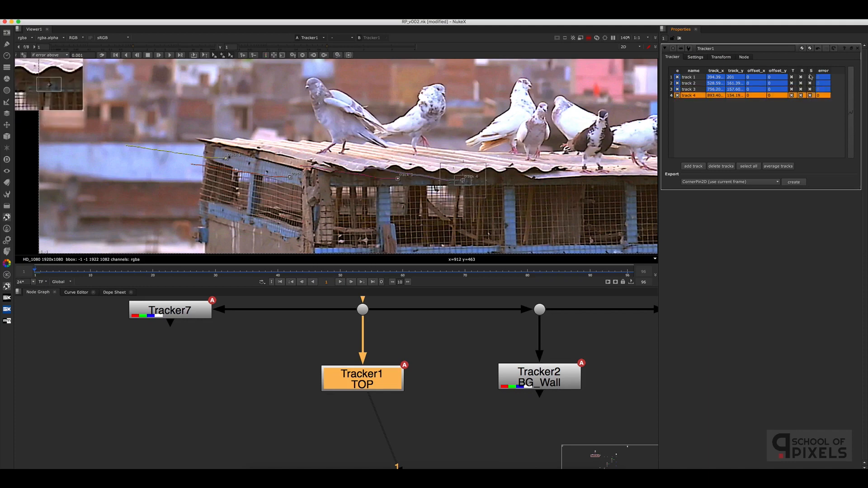
middle_click_drag(455, 347, 456, 347)
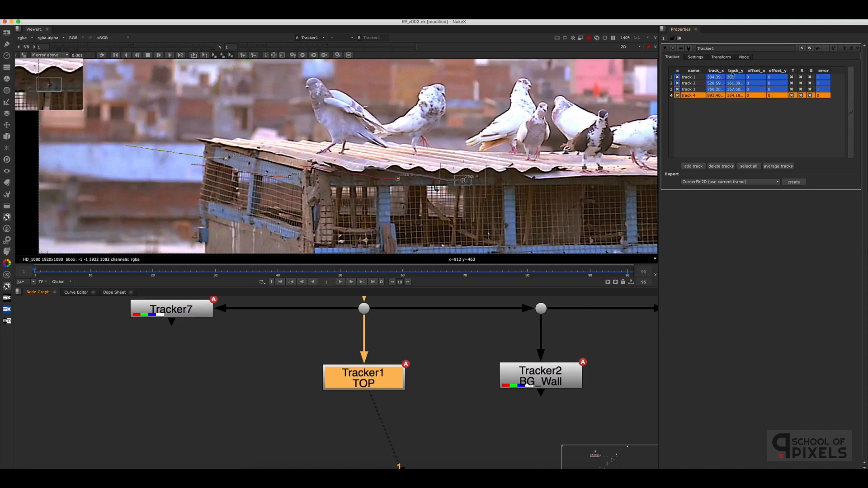
Show Tracker7 in the viewer, label its node SECTION A, and nudge it slightly in the node graph
left_click(407, 347)
left_click(176, 312)
key("1")
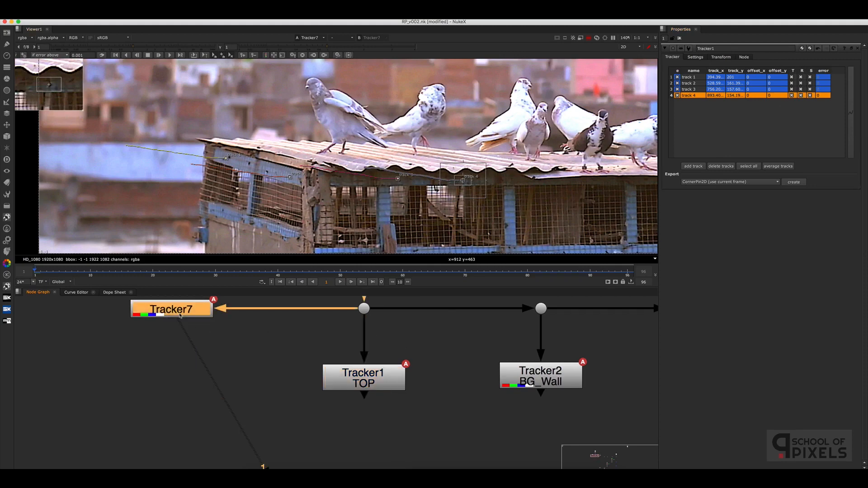
double_click(178, 315)
left_click_drag(171, 126, 310, 228)
left_click(745, 58)
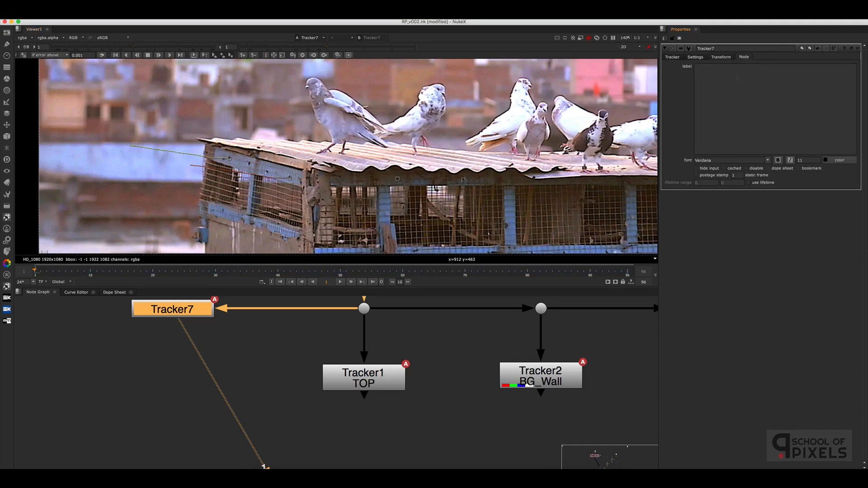
type("TOP")
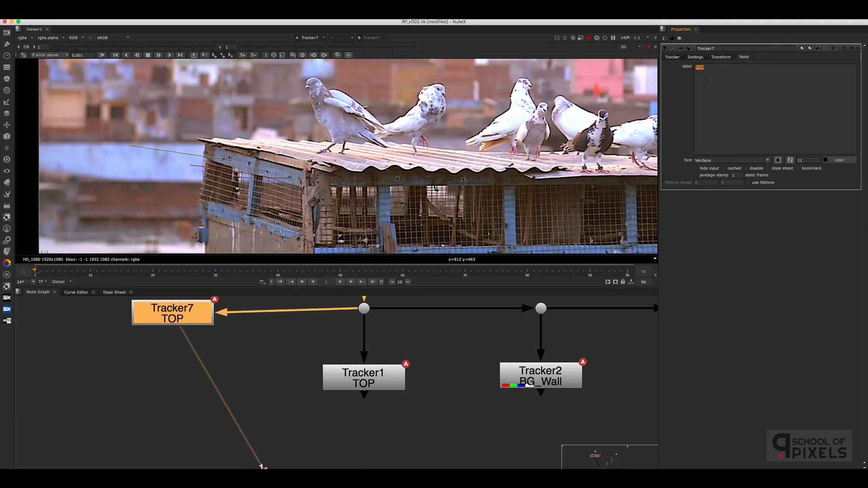
type("SECTION A")
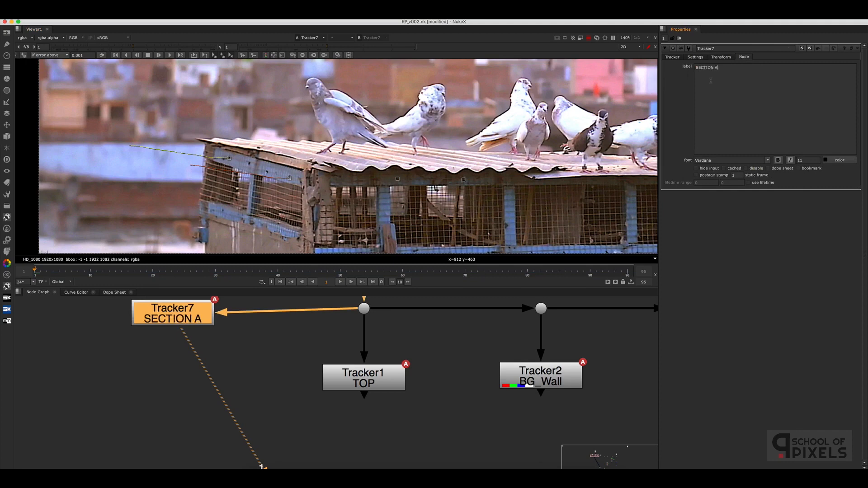
left_click(247, 369)
left_click_drag(191, 323, 200, 320)
left_click(232, 322)
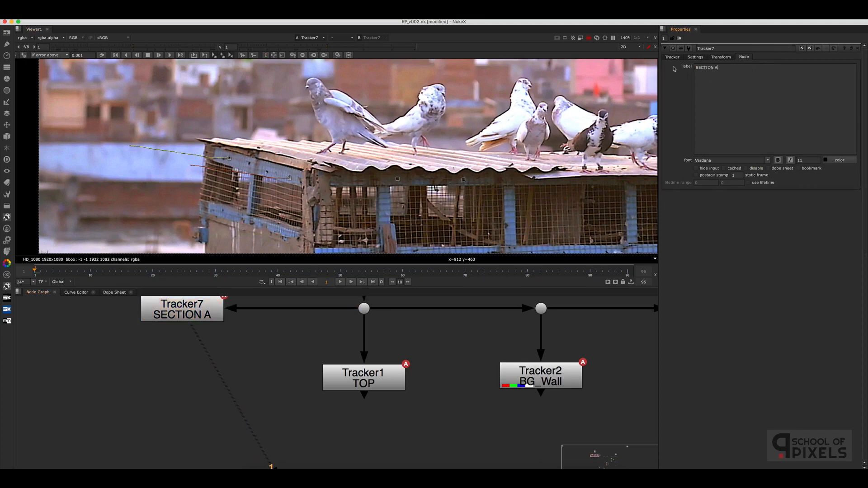
Compare the track lists of Tracker7 and Tracker1, and look over the neighbouring background wall trackers
left_click(671, 57)
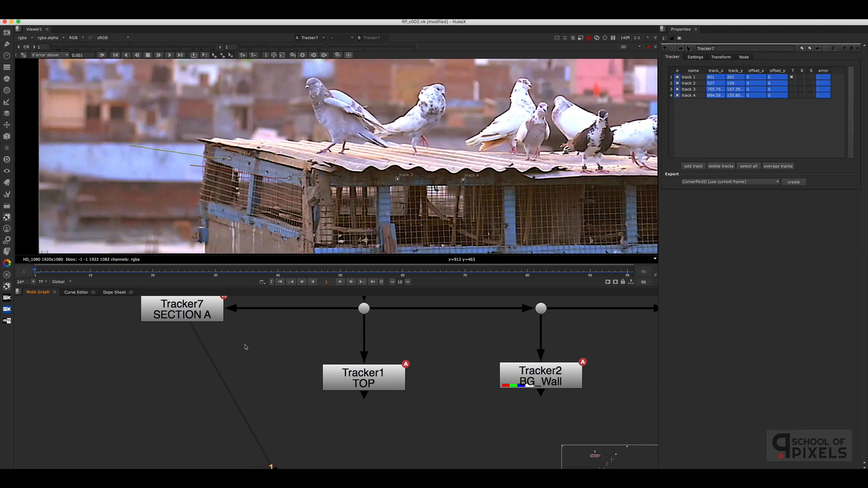
double_click(371, 378)
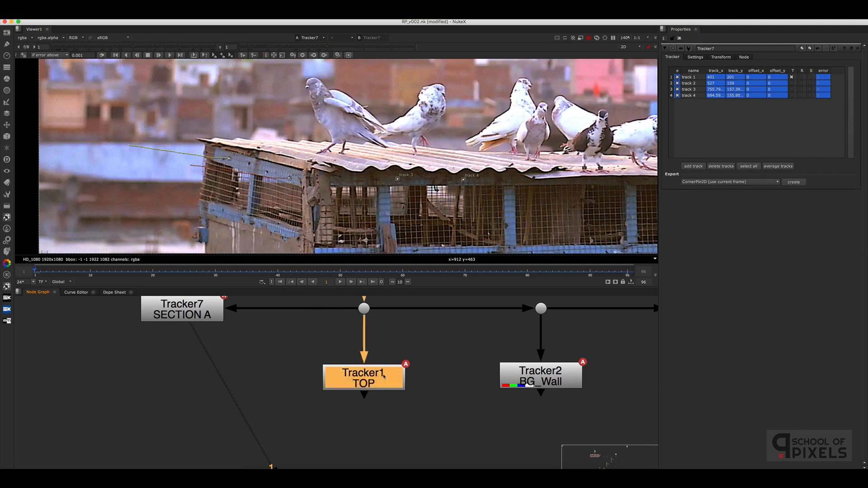
left_click(500, 340)
scroll(464, 344, "down", 3)
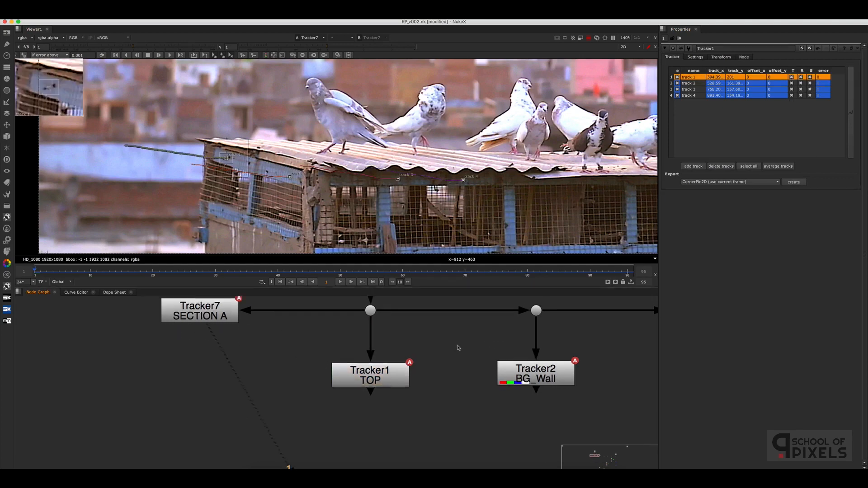
left_click_drag(459, 335, 339, 393)
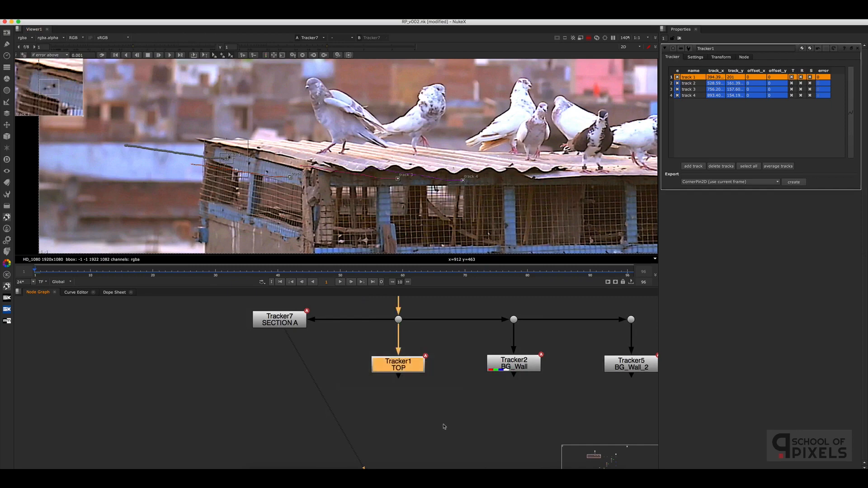
left_click(454, 418)
middle_click_drag(468, 414, 370, 421)
scroll(371, 393, "down", 3)
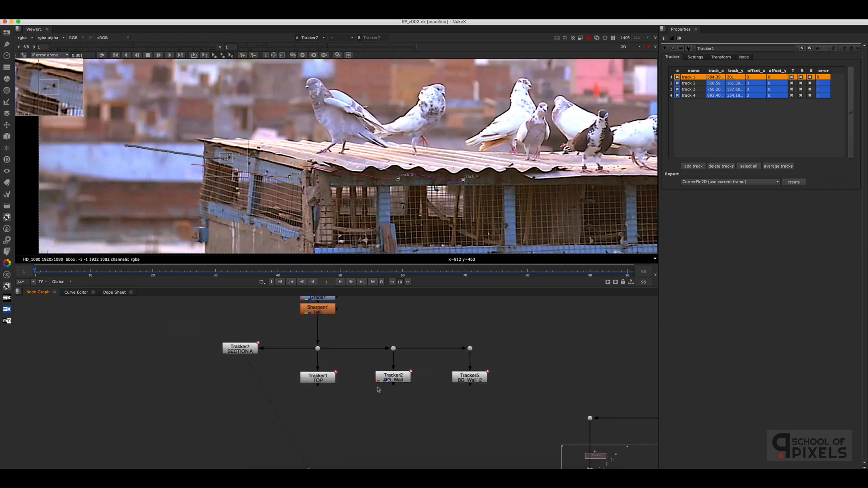
middle_click_drag(378, 389, 374, 374)
scroll(350, 373, "up", 3)
Show Tracker1 in the viewer and set its transform to stabilize
left_click_drag(350, 342, 276, 373)
key("1")
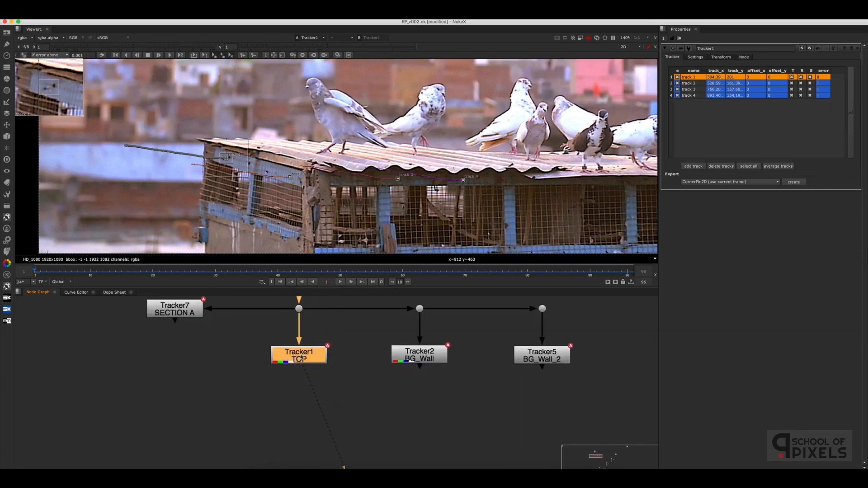
left_click(491, 212)
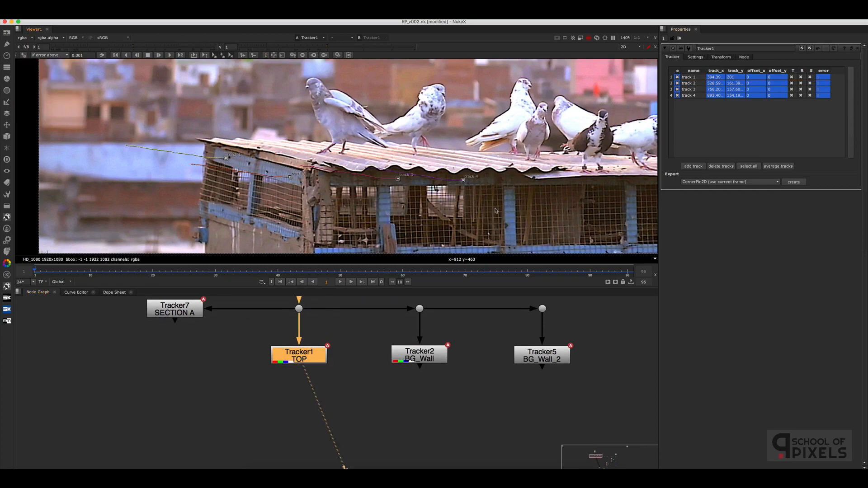
left_click(714, 59)
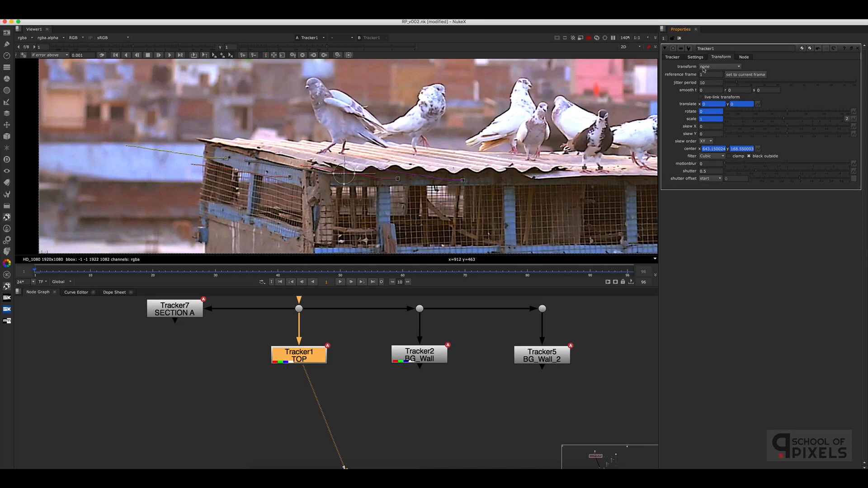
left_click(707, 67)
left_click(717, 74)
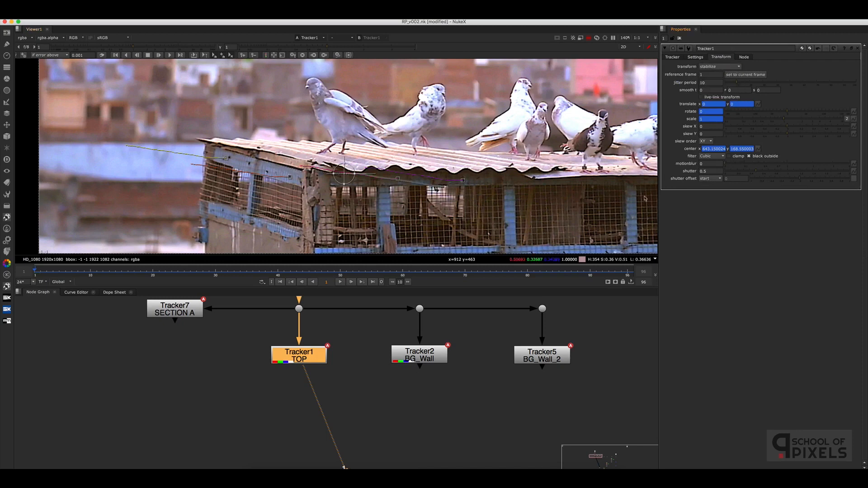
Play back the stabilized roof, return to the first frame, and set Tracker1's transform back to none
left_click(341, 282)
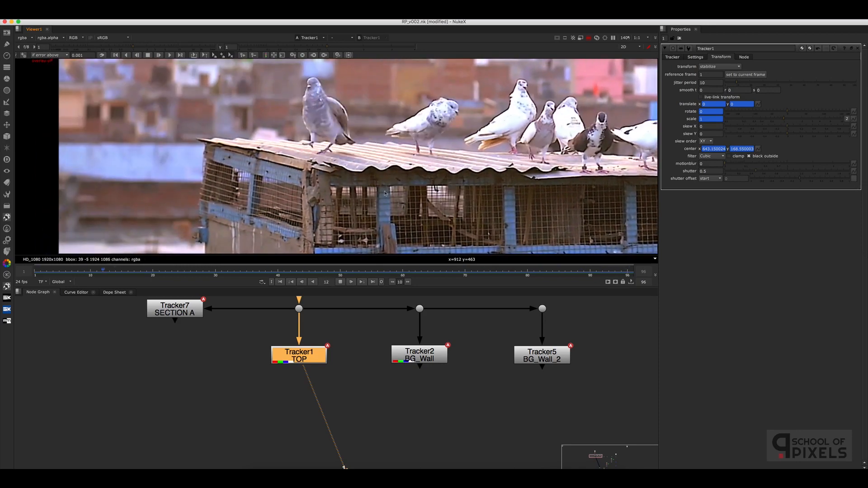
left_click(340, 283)
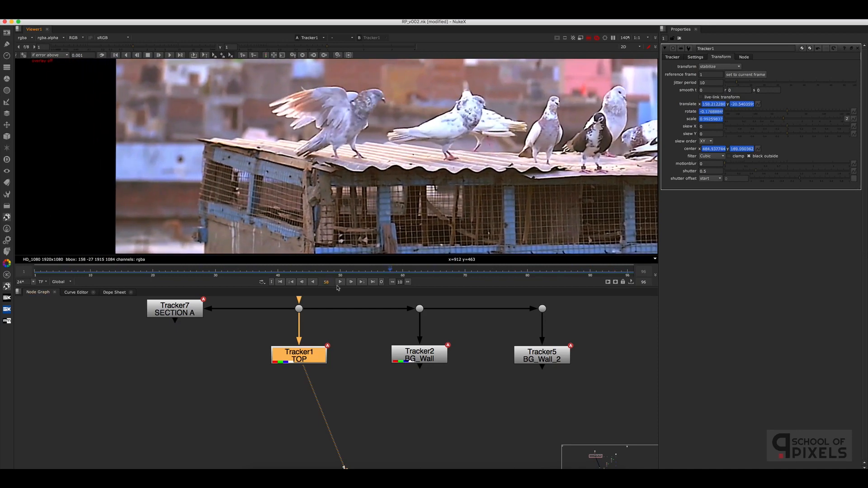
left_click(280, 282)
left_click_drag(409, 357, 407, 354)
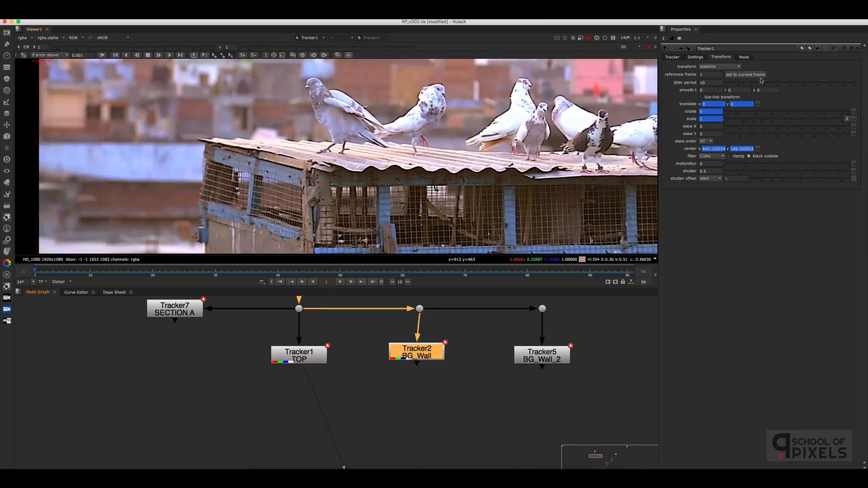
left_click(721, 68)
left_click(714, 67)
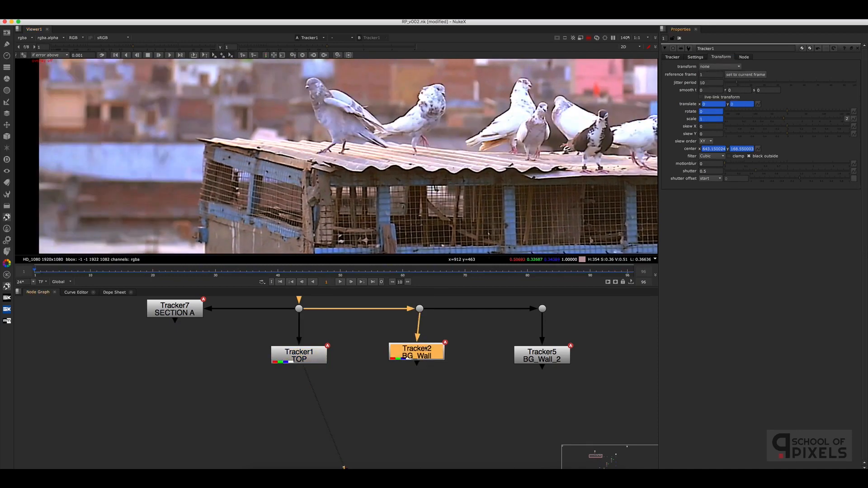
Examine the existing patch branches in the node graph and the full frame in the viewer
scroll(439, 361, "down", 5)
scroll(436, 357, "up", 5)
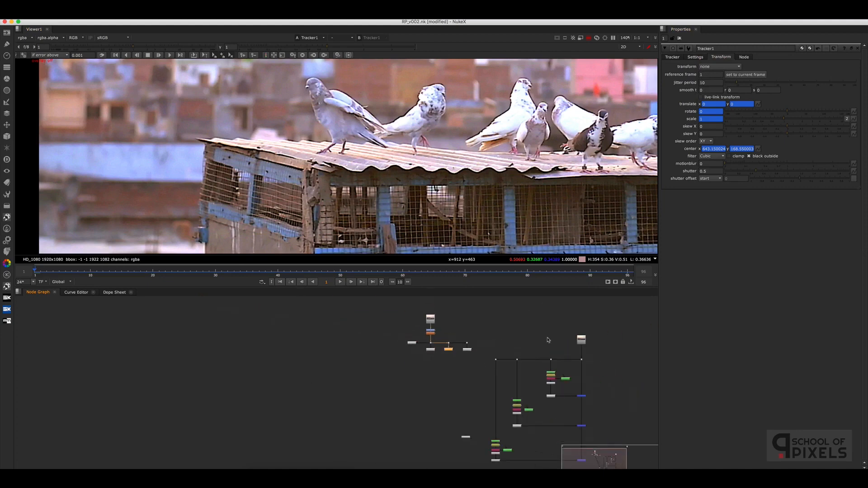
scroll(427, 335, "up", 5)
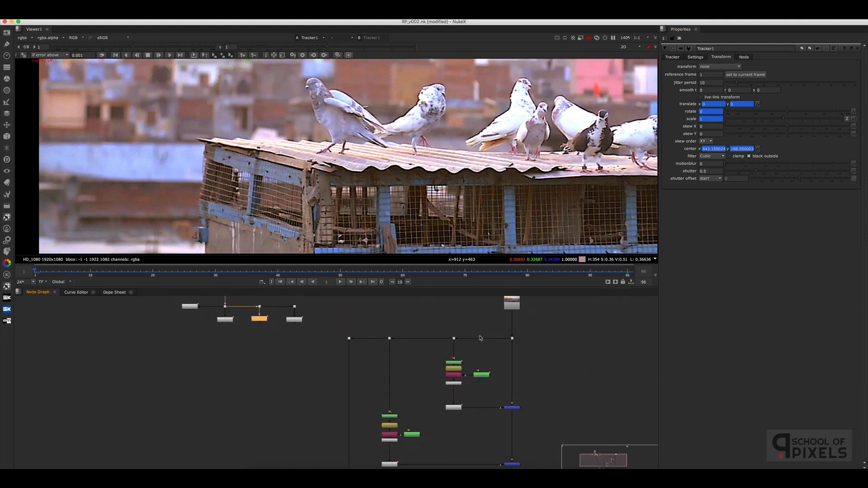
scroll(492, 340, "down", 3)
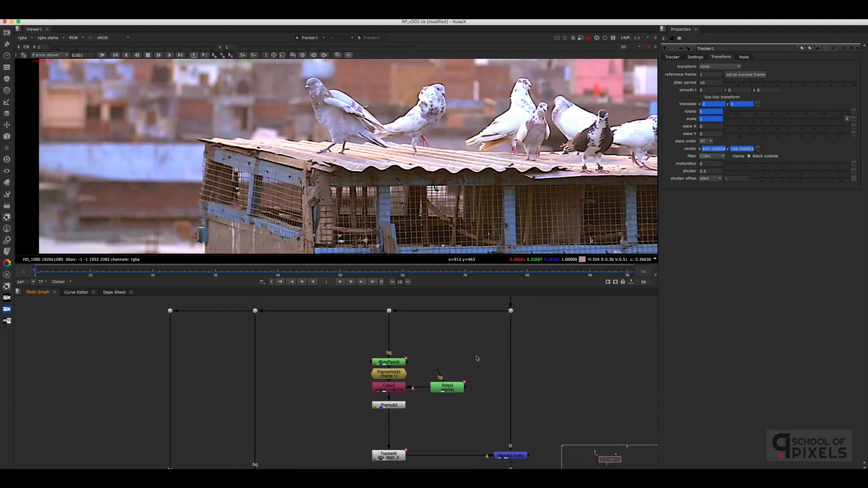
key("f")
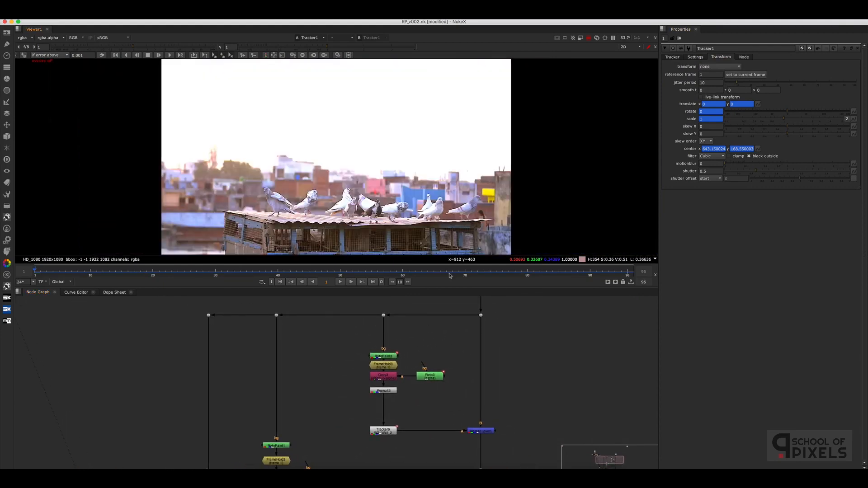
middle_click_drag(372, 233, 398, 206)
middle_click_drag(387, 389, 401, 374)
scroll(401, 374, "down", 4)
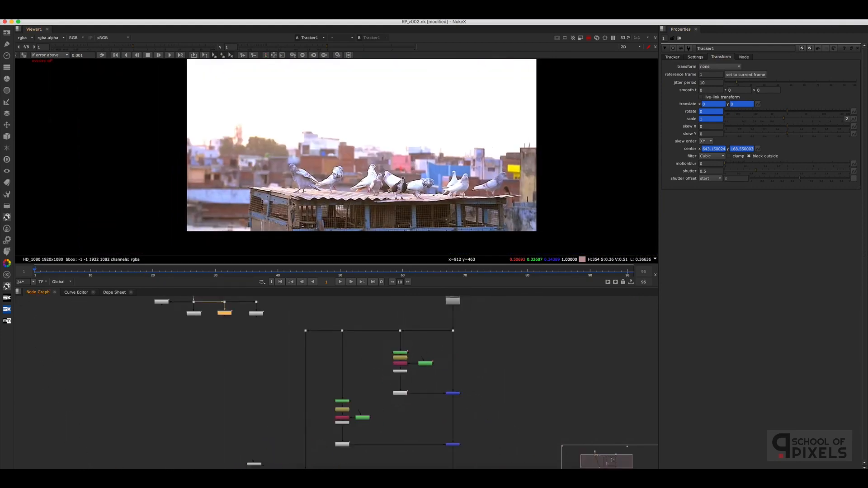
middle_click_drag(294, 202, 397, 243)
middle_click_drag(515, 342, 483, 353)
Duplicate the plate's Read node above the patch branches into the empty area beside them
left_click(424, 315)
key("super+c")
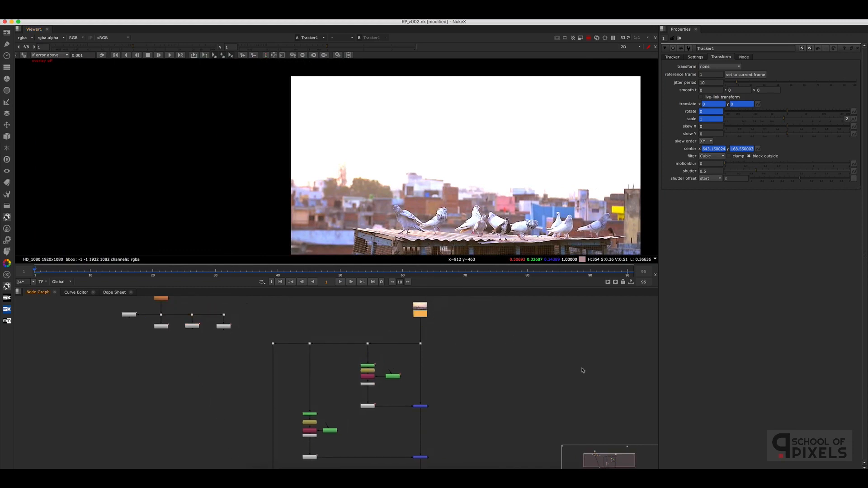
left_click(587, 372)
key("super+v")
left_click_drag(507, 400, 491, 348)
Copy the lowest patch branch, from its RotoPaint to its Tracker and Merge, and paste it unconnected near the duplicated Read node
scroll(491, 351, "down", 5)
middle_click_drag(470, 423, 455, 370)
scroll(450, 365, "up", 5)
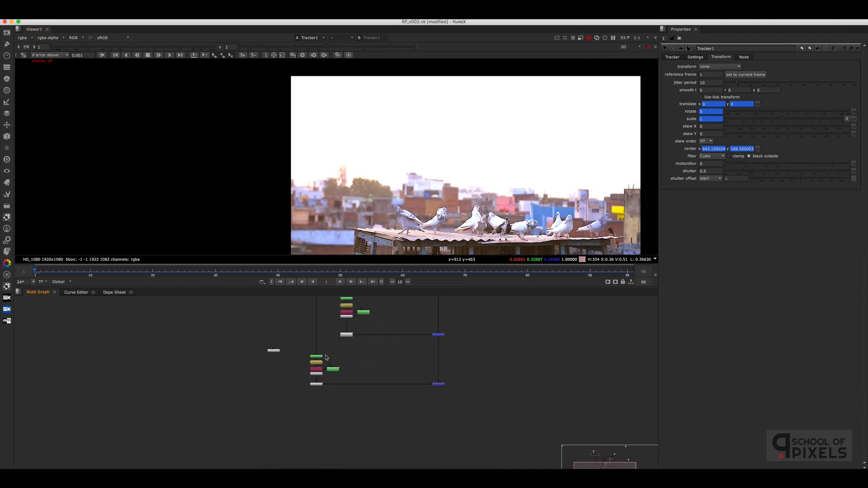
middle_click_drag(304, 356, 337, 375)
scroll(378, 375, "up", 1)
left_click_drag(520, 359, 316, 436)
middle_click_drag(586, 355, 332, 384)
key("super+c")
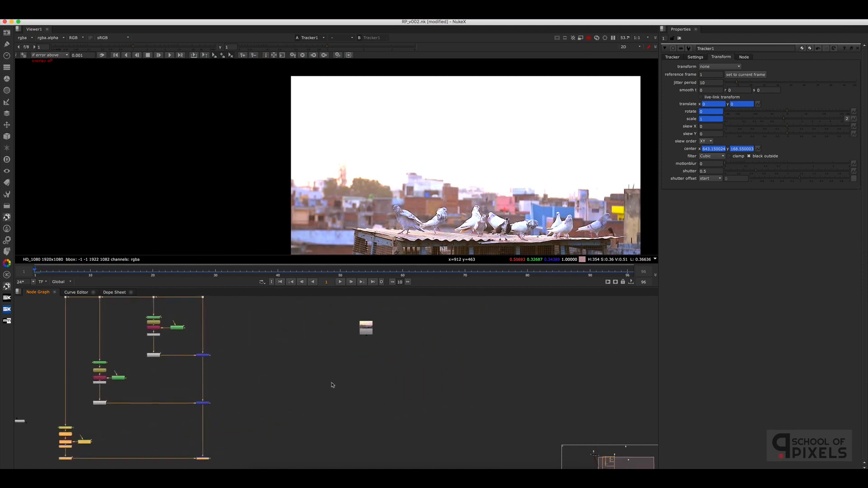
key("super+v")
key("super+z")
left_click(389, 366)
key("super+v")
Place the duplicated Read above the new Merge, connect it to the Merge and RotoPaint4's bg input through a Dot, and view the Dot
left_click_drag(362, 333, 499, 347)
left_click_drag(511, 376, 507, 346)
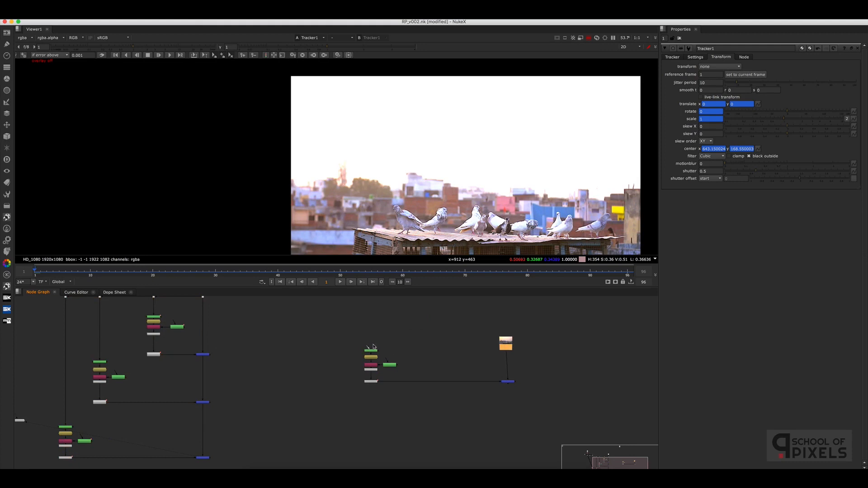
left_click_drag(373, 347, 501, 347)
mouse_move(503, 349)
left_mouse_down()
mouse_move(505, 336)
mouse_move(507, 351)
left_mouse_up()
key("period")
key("1")
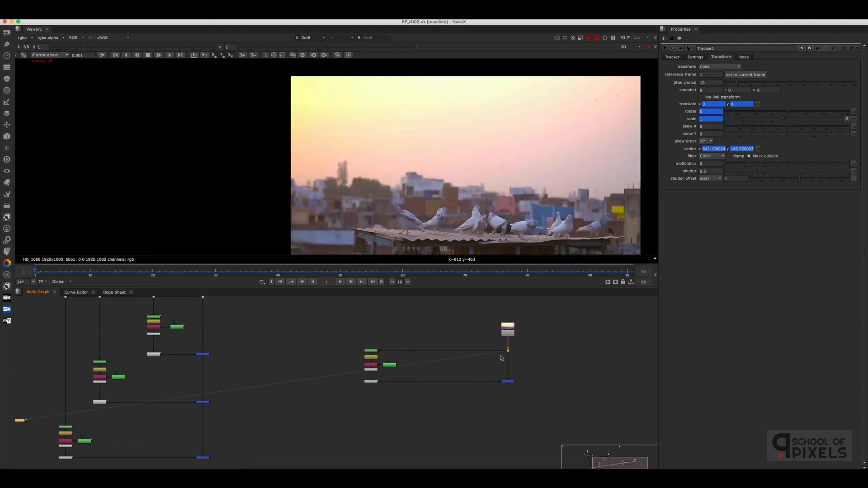
Show RotoPaint4 in the viewer, framed closely on the coop roof and the pigeons standing on it
scroll(486, 344, "up", 4)
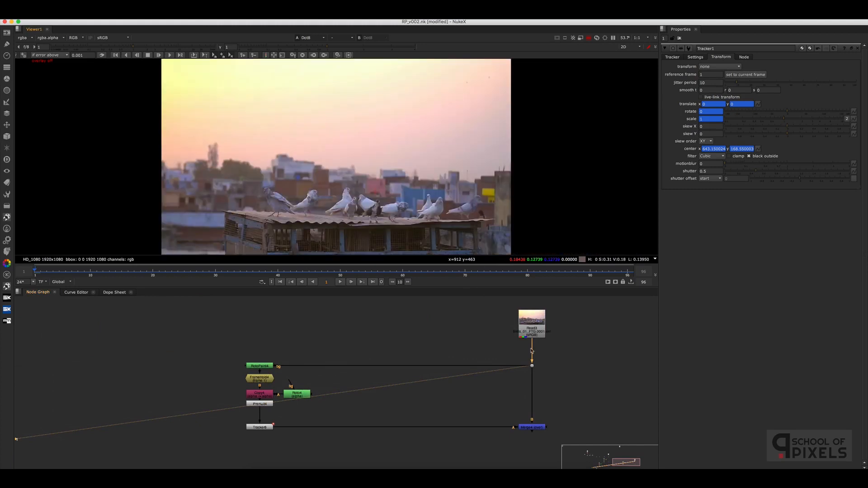
scroll(331, 364, "up", 4)
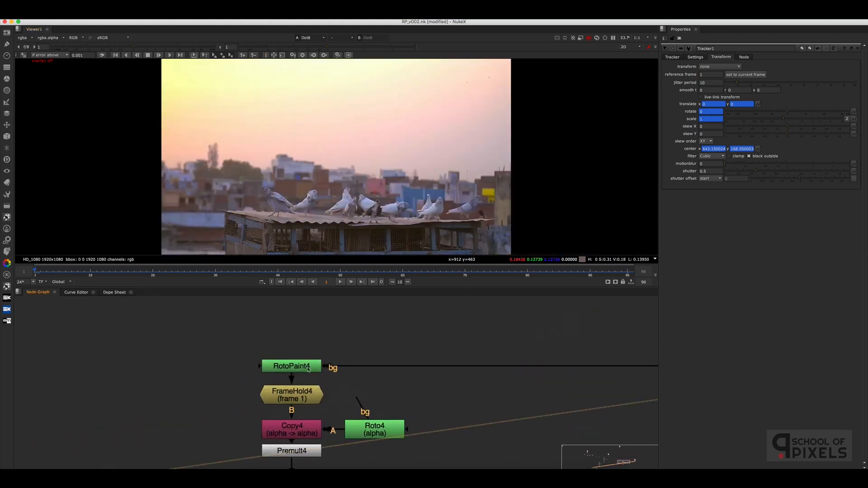
scroll(307, 369, "down", 2)
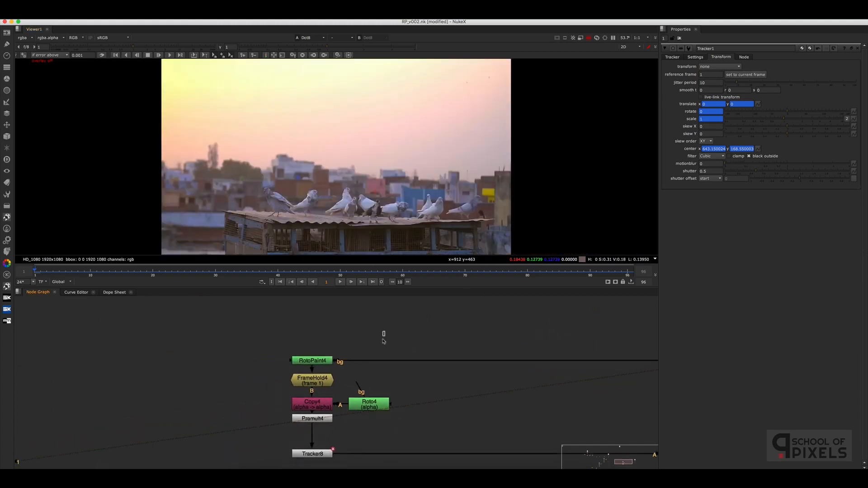
left_click_drag(383, 332, 278, 374)
key("1")
scroll(302, 230, "up", 4)
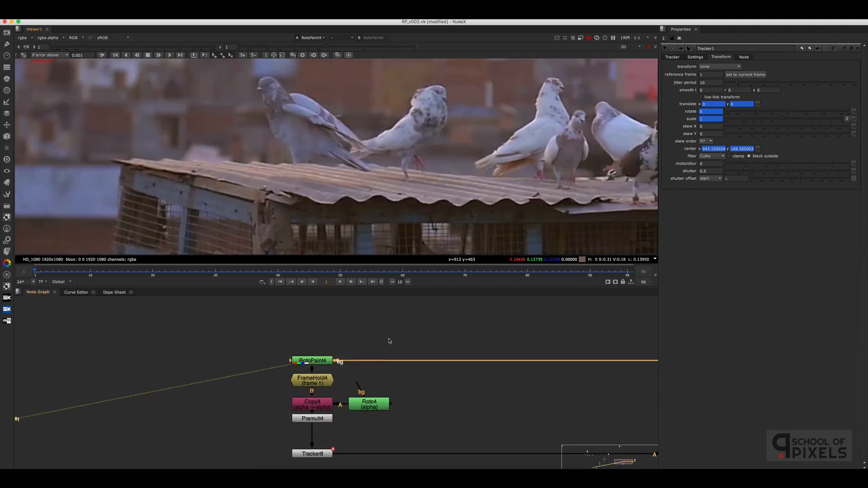
Add a RotoPaint node beside the new branch, connect its bg input to the plate's Dot through another Dot, and view it
scroll(394, 342, "down", 4)
middle_click_drag(527, 368, 355, 389)
scroll(446, 372, "up", 2)
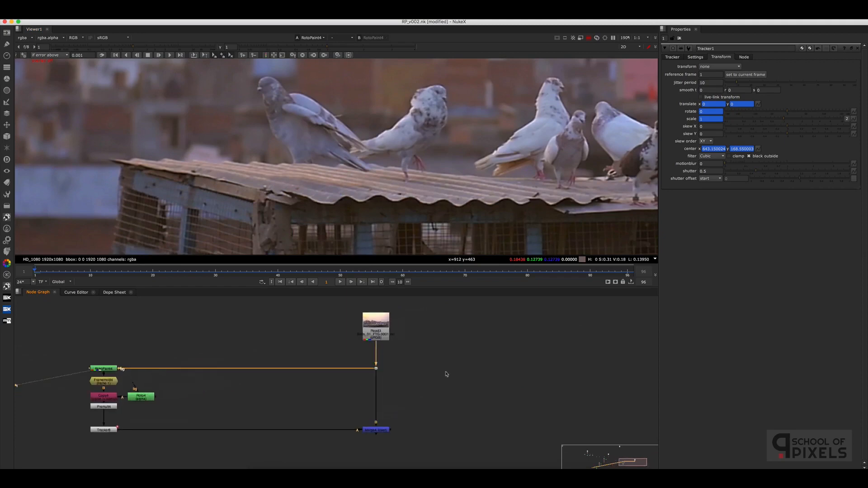
left_click(442, 389)
key("p")
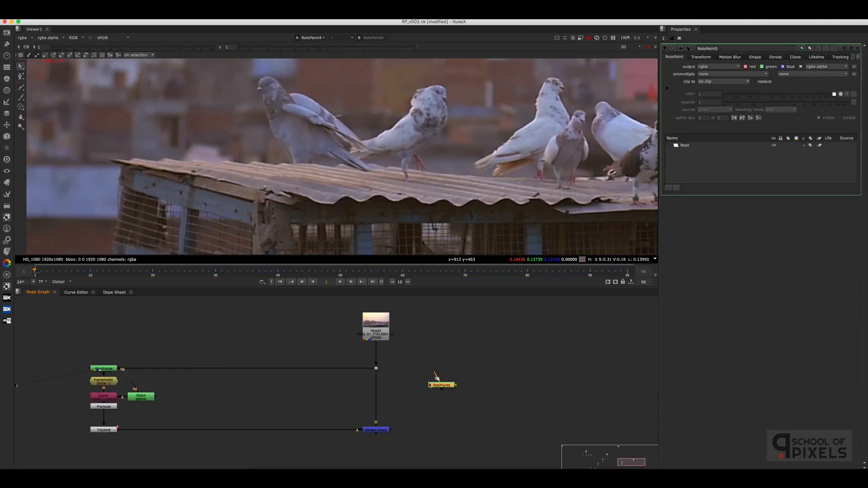
left_click_drag(442, 385, 450, 380)
left_click_drag(433, 378, 376, 369)
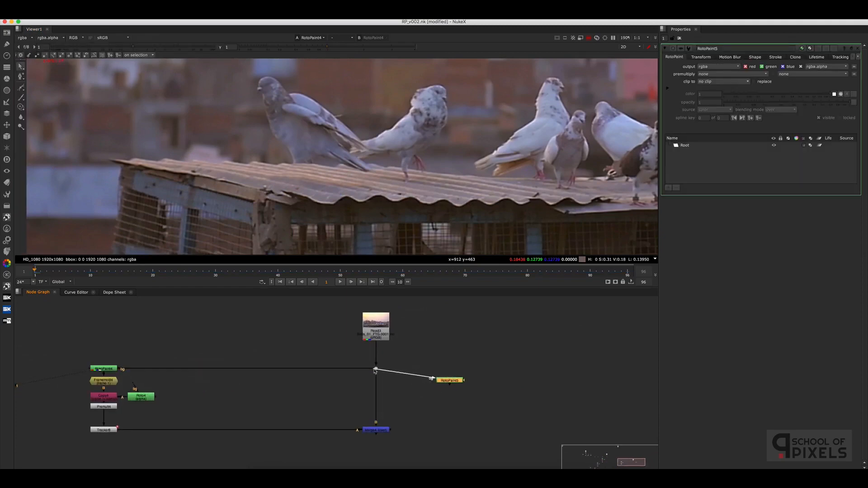
scroll(455, 377, "up", 3)
left_click(455, 362)
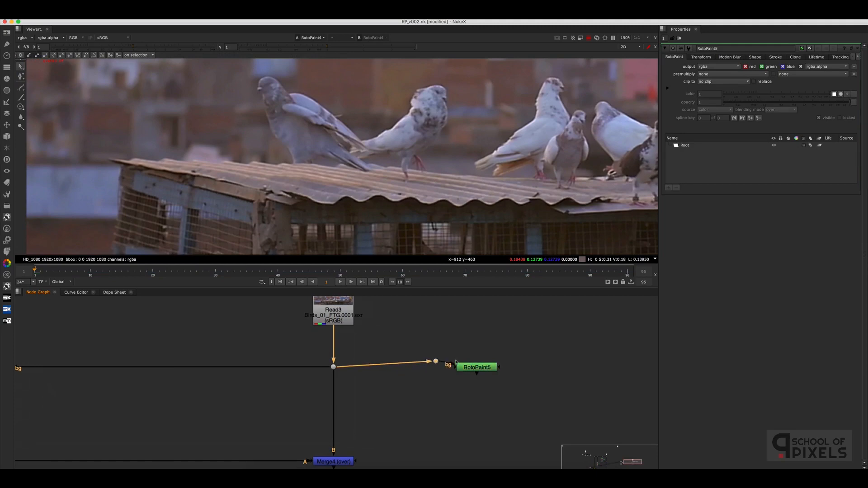
left_click_drag(489, 369, 492, 398)
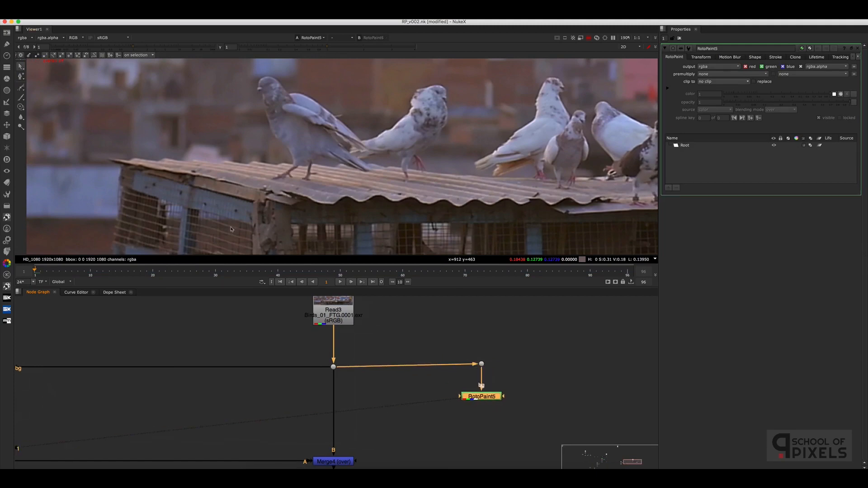
Activate the Clone tool in RotoPaint5, test a stroke beside the second pigeon's breast, and delete that stroke
left_click(21, 107)
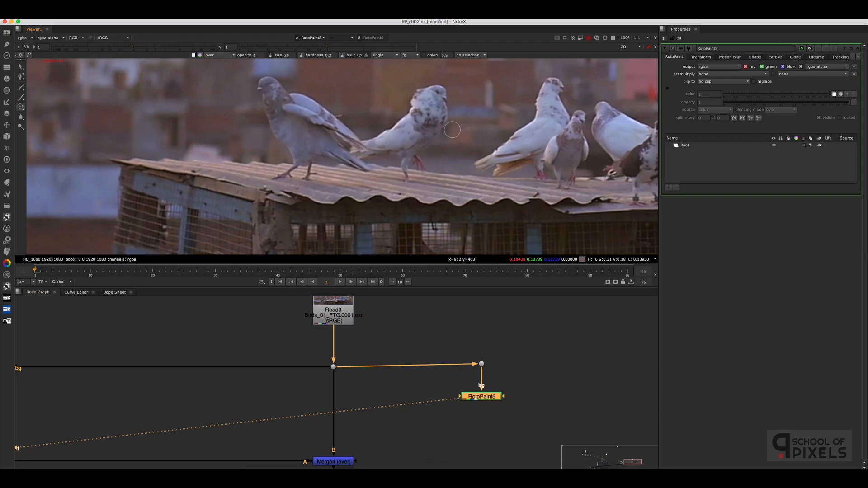
left_click_drag(452, 129, 450, 137)
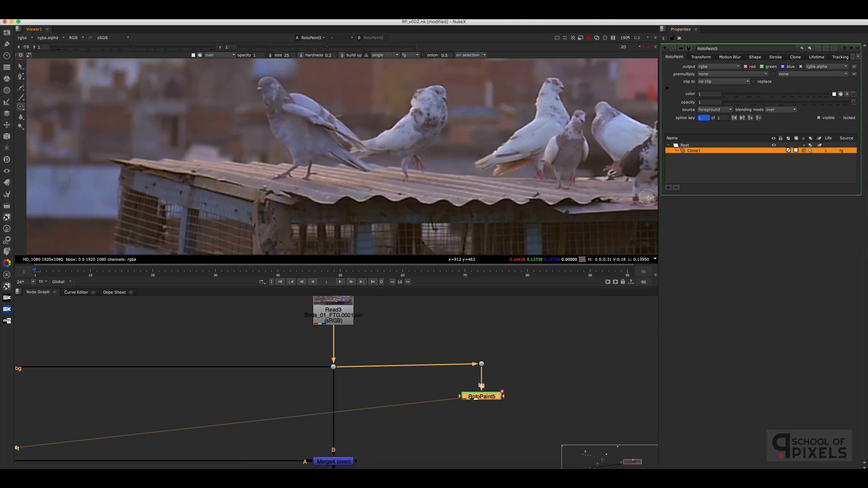
left_click(676, 187)
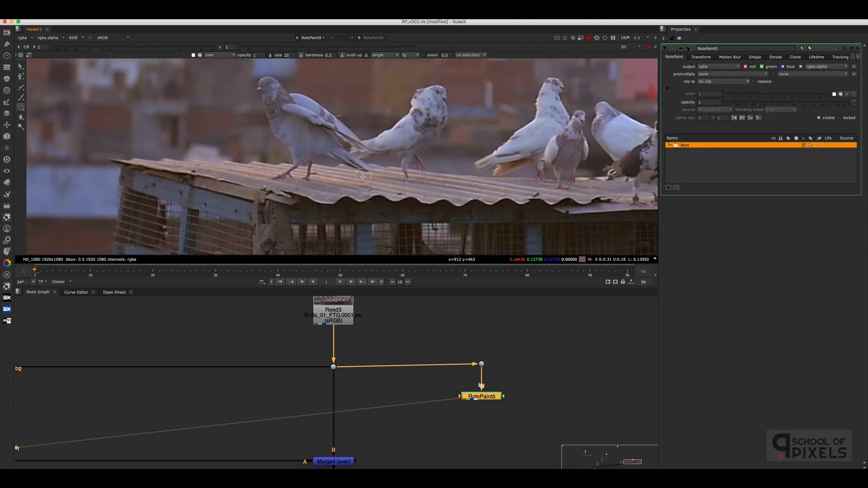
Enlarge the clone brush to size 40 and set RotoPaint5's viewer overlay colour to orange
left_click_drag(364, 178, 369, 178, "shift")
left_click(810, 48)
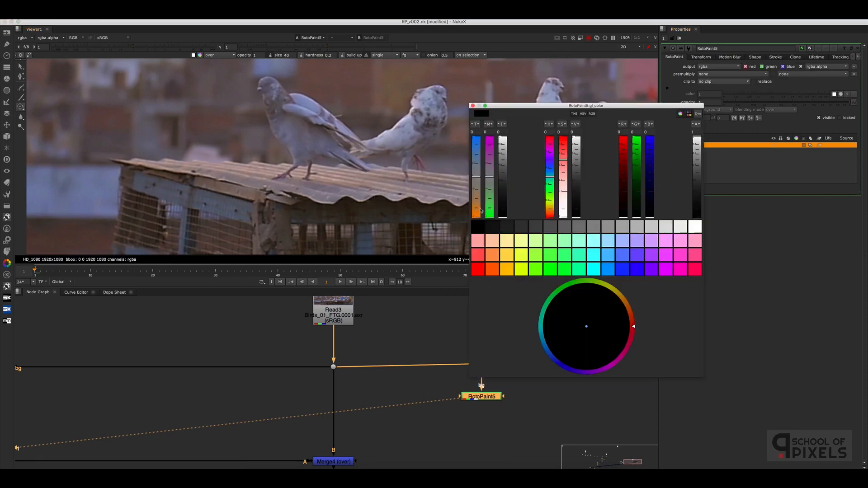
left_click(493, 270)
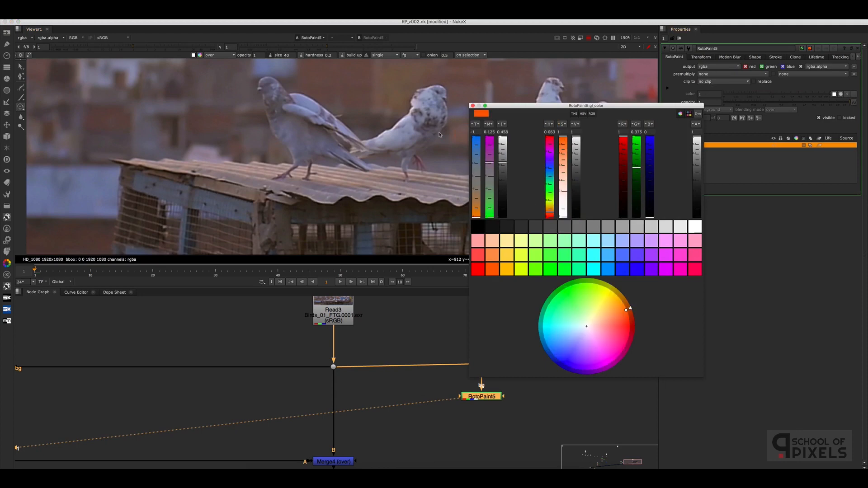
left_click(473, 106)
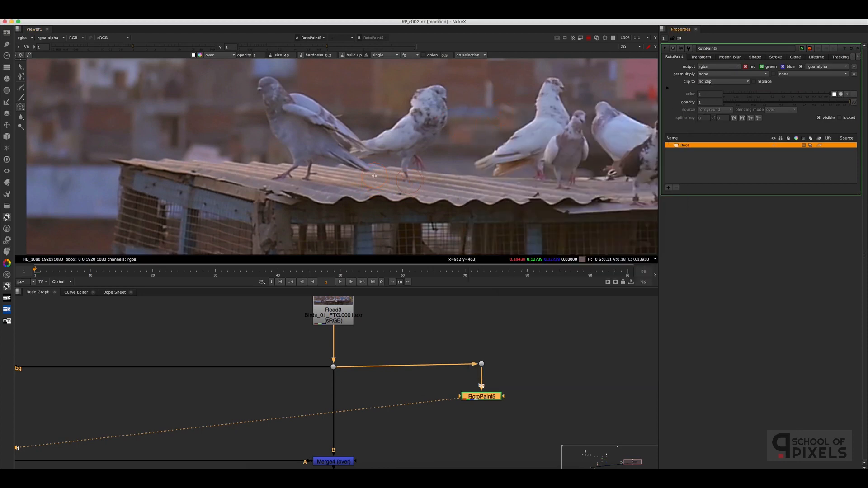
Set the clone opacity to 0.15 and test roof strokes by the second pigeon's feet with a 20.5 brush, undoing the last one
left_click_drag(403, 188, 414, 200)
key("super+z")
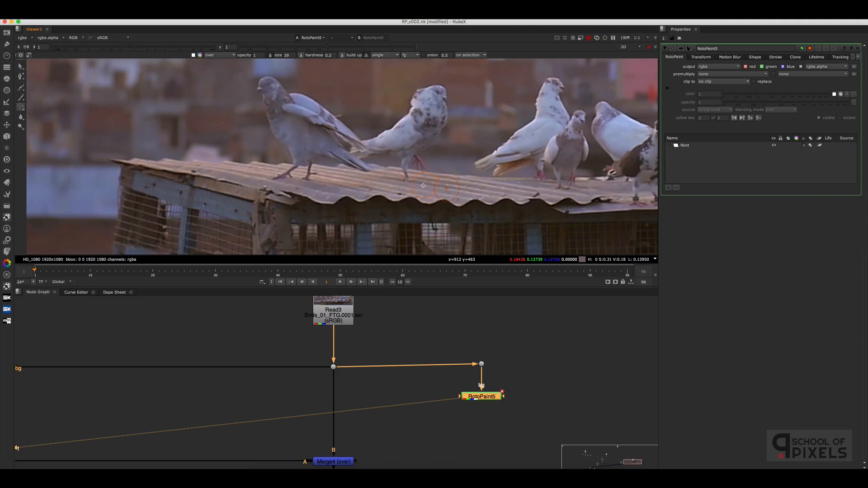
left_click_drag(423, 185, 419, 186, "shift")
left_click(257, 54)
mouse_move(426, 183)
left_mouse_down()
mouse_move(413, 182)
mouse_move(429, 178)
left_mouse_up()
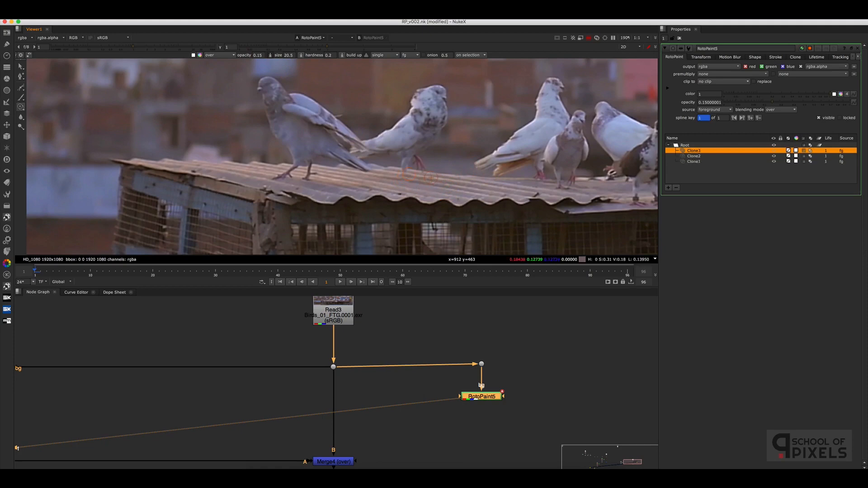
key("ctrl+z")
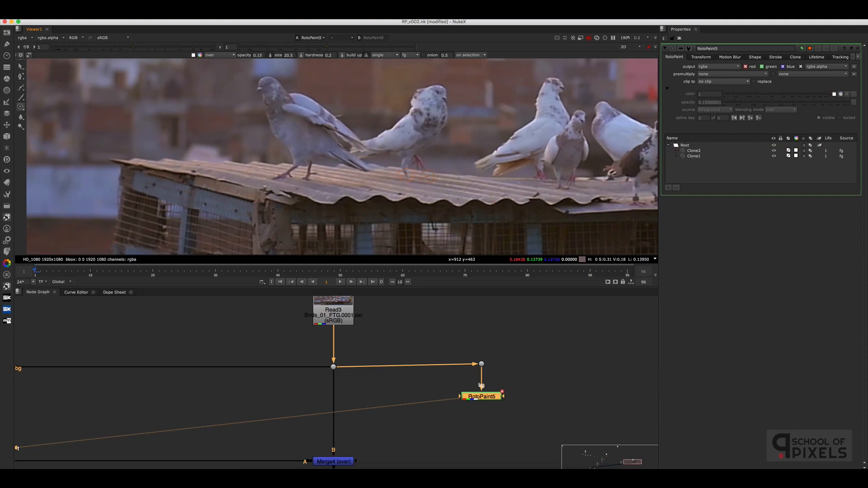
left_click(409, 173)
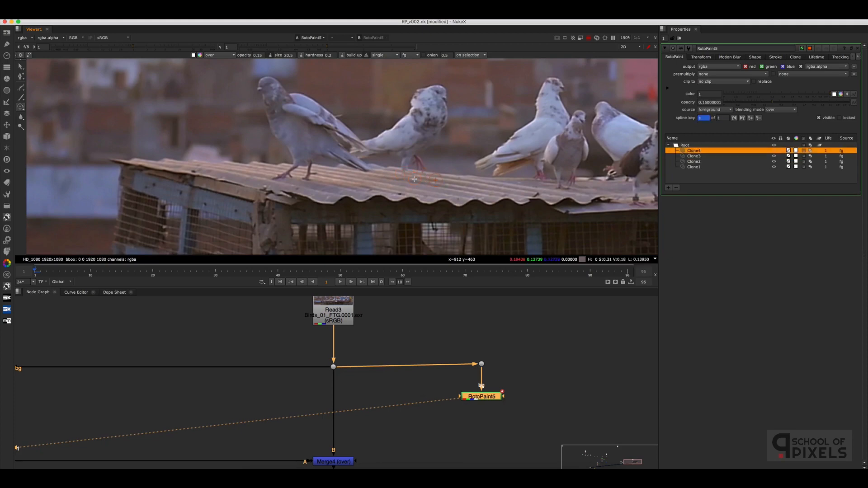
key("ctrl+z")
key("ctrl+z")
Clone roof texture over the second pigeon's standing foot with a size 37.09 brush at 0.15 opacity
scroll(409, 179, "up", 8)
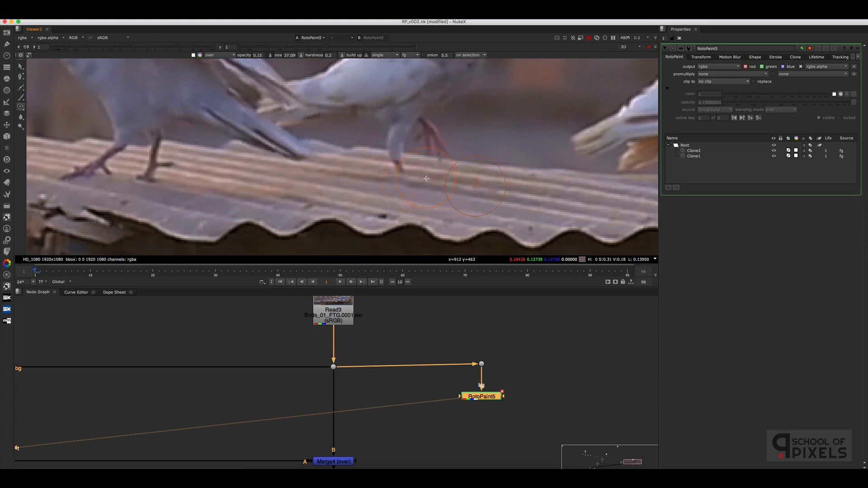
left_click(394, 177)
left_click(397, 174)
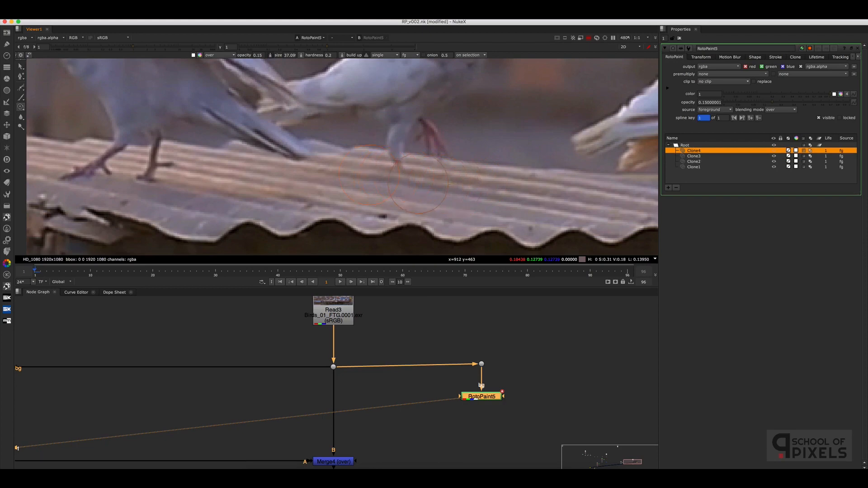
left_click(399, 171)
left_click(398, 170)
left_click(398, 166)
left_click(400, 164)
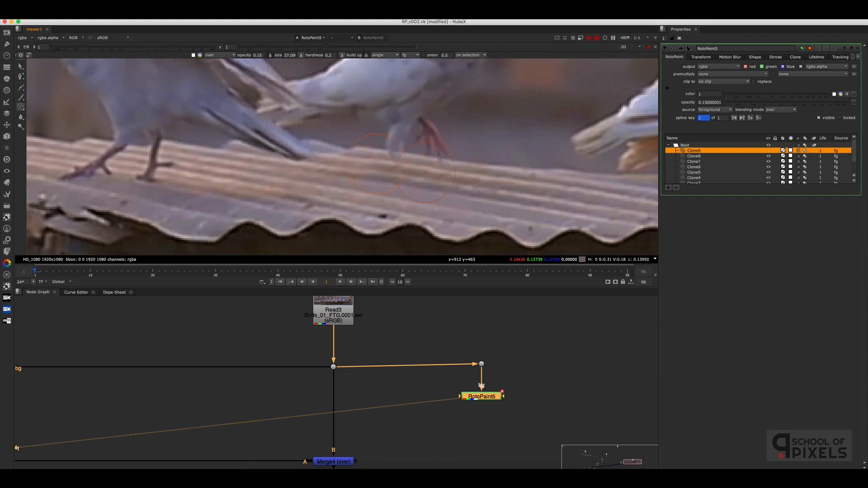
left_click(425, 175)
left_click(424, 176)
left_click(422, 176)
left_click(421, 176)
left_click(373, 168)
left_click(372, 168)
Clone clean corrugated roof texture over the first pigeon's rear foot and leg at 0.15 opacity
scroll(373, 168, "up", 3)
scroll(335, 188, "down", 3)
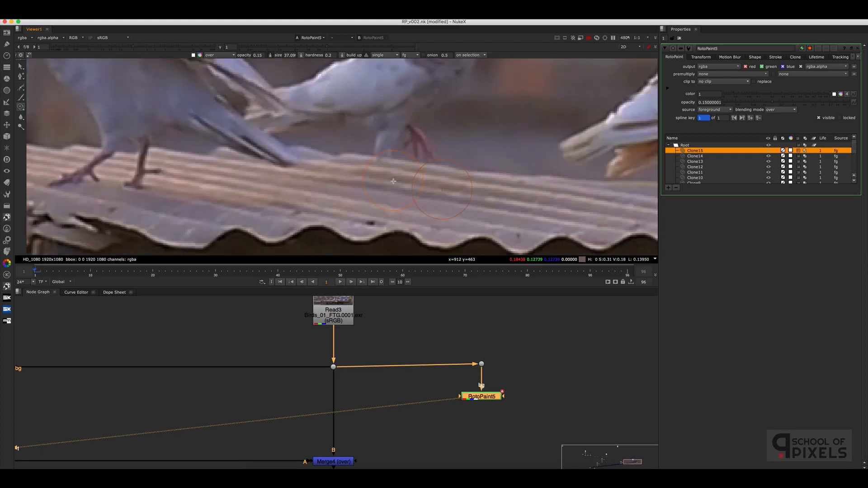
scroll(393, 181, "down", 4)
scroll(369, 192, "up", 3)
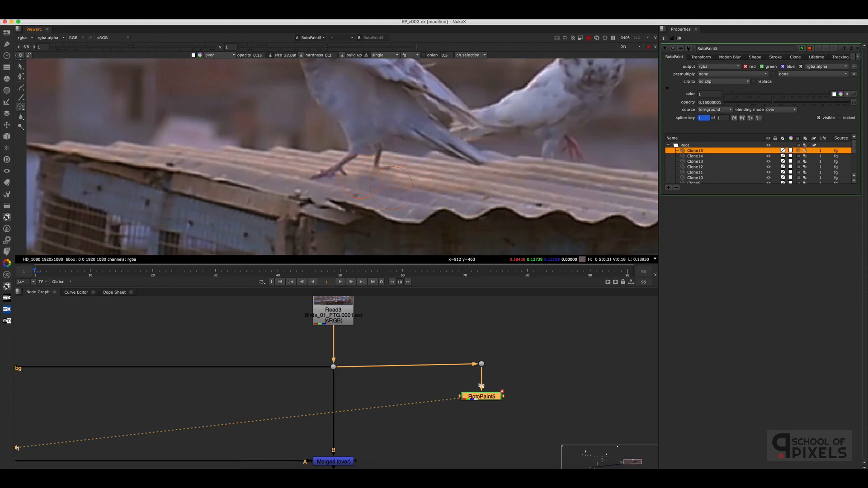
left_click(389, 173)
left_click(386, 171)
left_click(382, 171)
left_click(379, 170)
left_click(403, 177)
left_click(404, 179)
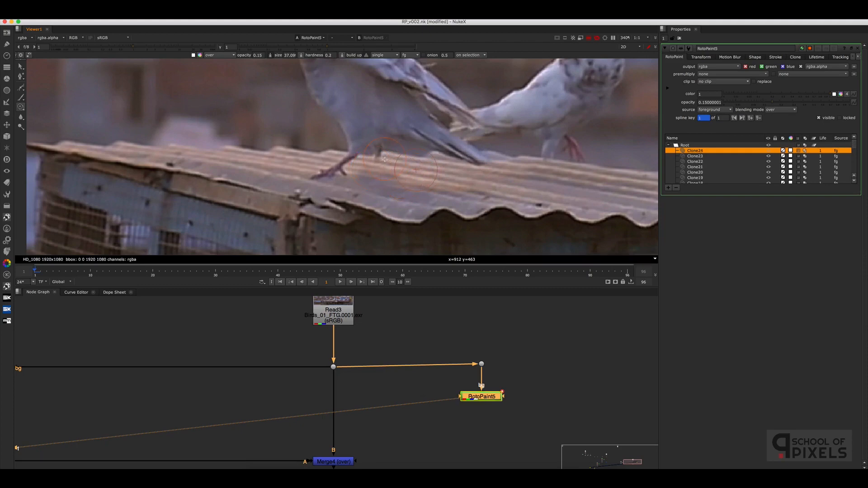
left_click(404, 178)
left_click(404, 178)
left_click(404, 176)
left_click(403, 176)
left_click(402, 175)
left_click(407, 176)
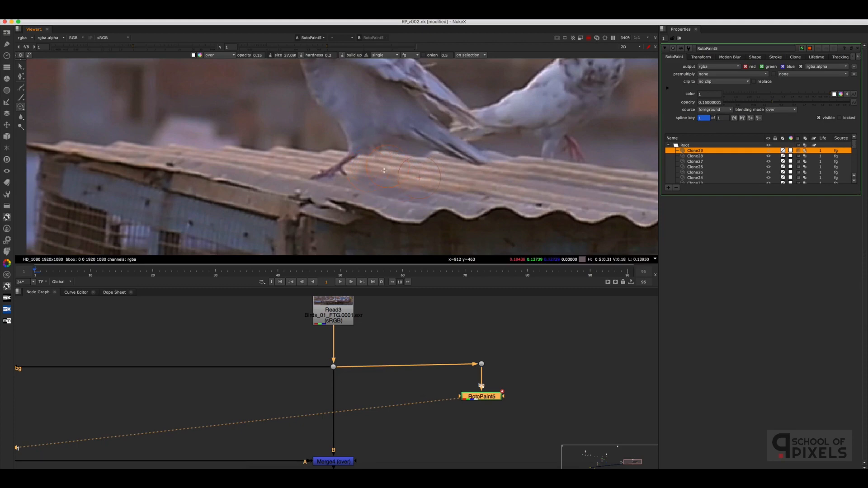
left_click(412, 176)
left_click(398, 172)
left_click_drag(396, 182, 398, 182)
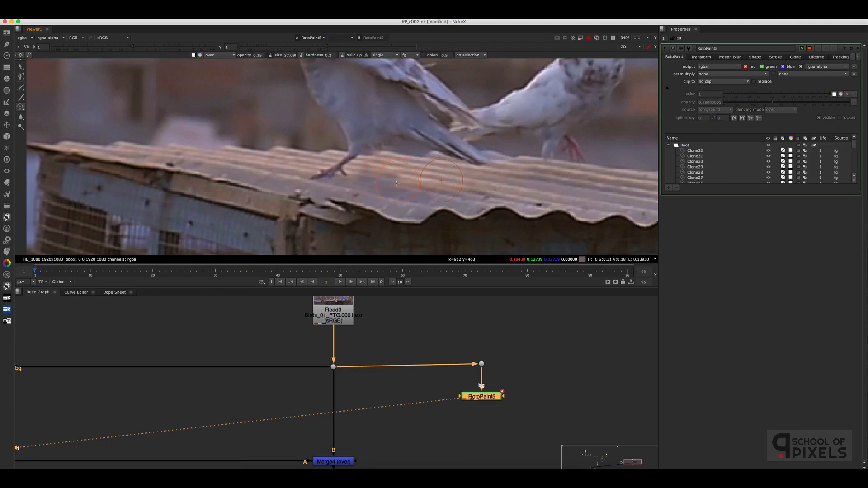
Set the clone opacity to 0.1 and blend the roof texture between the first pigeon's rear and front feet
left_click(259, 56)
key("Return")
mouse_move(400, 185)
left_mouse_down()
mouse_move(347, 170)
mouse_move(386, 174)
left_mouse_up()
left_click_drag(388, 174, 376, 177)
left_click_drag(378, 177, 359, 178)
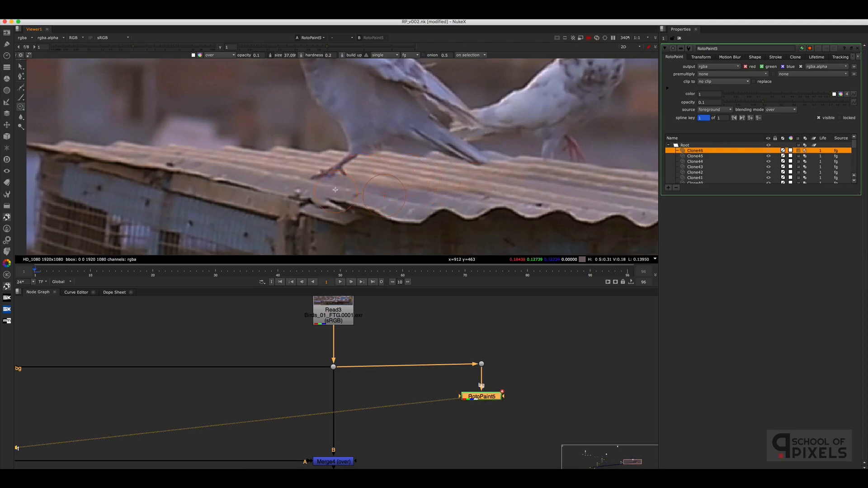
Clone roof texture over the first pigeon's front foot and lower leg at 0.1 opacity
mouse_move(330, 182)
left_mouse_down()
mouse_move(318, 181)
mouse_move(335, 175)
left_mouse_up()
mouse_move(336, 171)
left_mouse_down()
mouse_move(327, 172)
mouse_move(346, 166)
mouse_move(340, 172)
left_mouse_up()
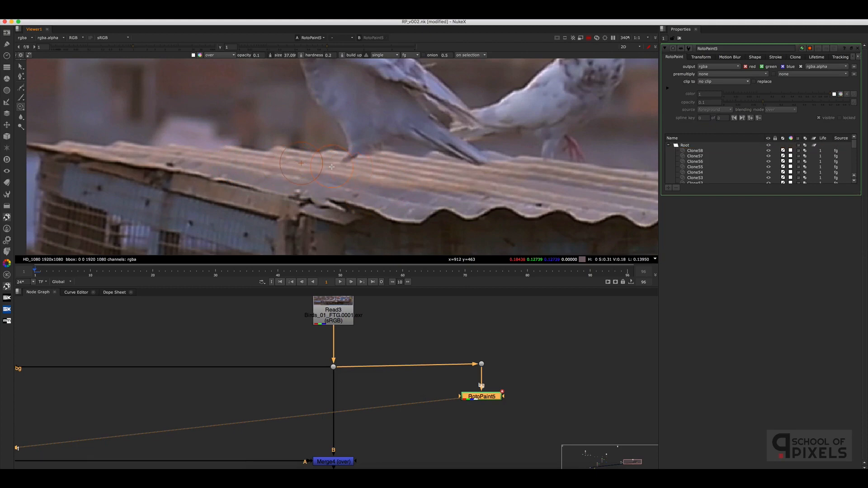
left_click(335, 166)
left_click_drag(336, 166, 345, 164)
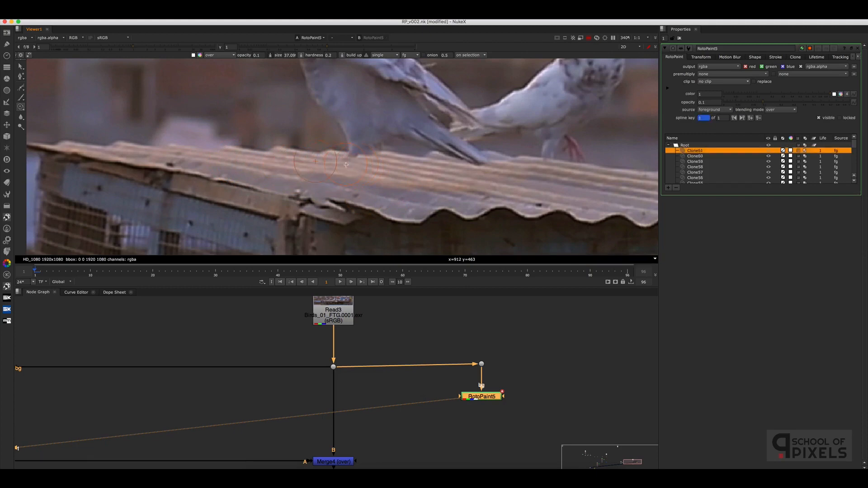
left_click(345, 164)
left_click(352, 158)
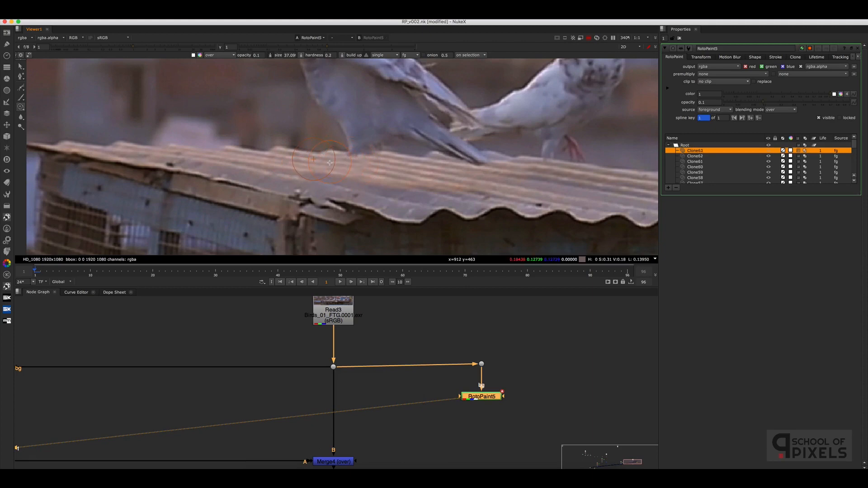
left_click(344, 163)
left_click(355, 163)
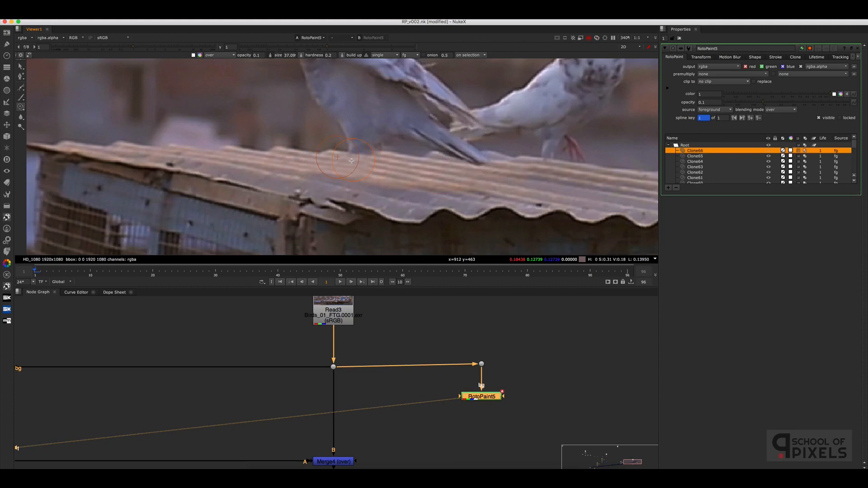
left_click(375, 161)
left_click(360, 157)
Touch up the roof edge around the first pigeon's tail tip with clone strokes and review the whole roof
left_click(474, 158)
scroll(495, 162, "up", 3)
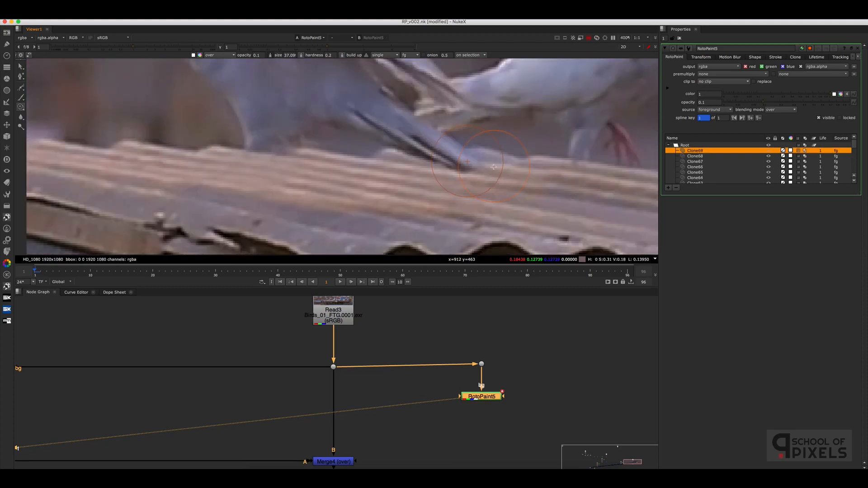
scroll(506, 167, "down", 4)
scroll(532, 166, "down", 2)
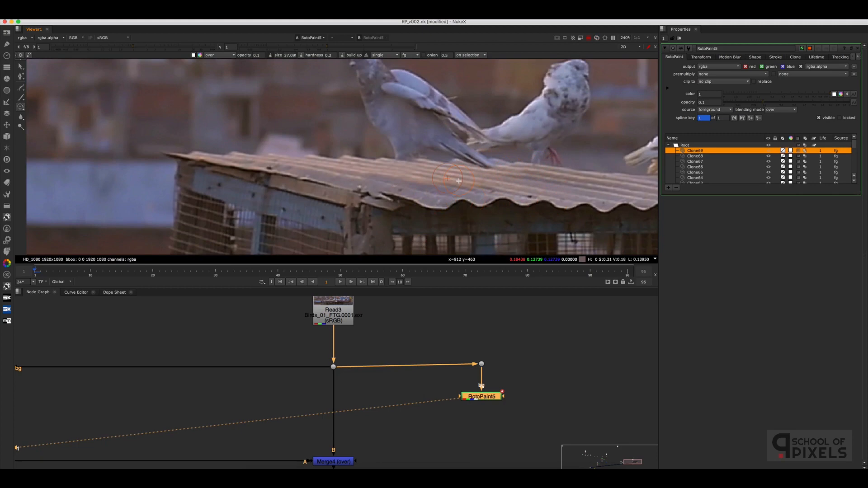
left_click(514, 163)
scroll(506, 221, "down", 5)
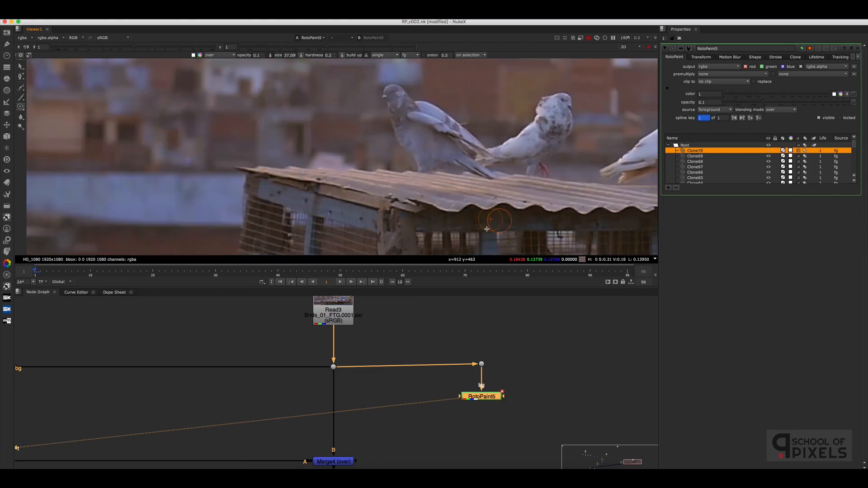
scroll(531, 246, "up", 3)
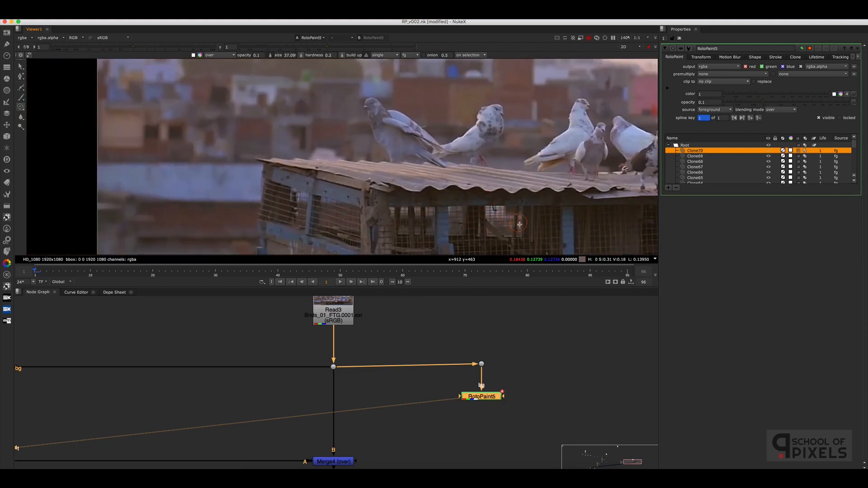
scroll(471, 234, "up", 1)
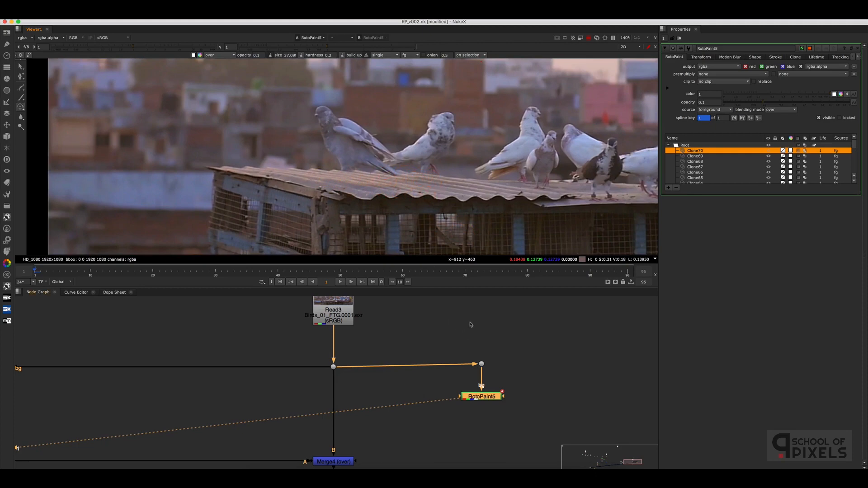
Compare the RotoPaint5 result on the first and second frames, ending on the first frame
left_click(506, 331)
scroll(561, 368, "down", 3)
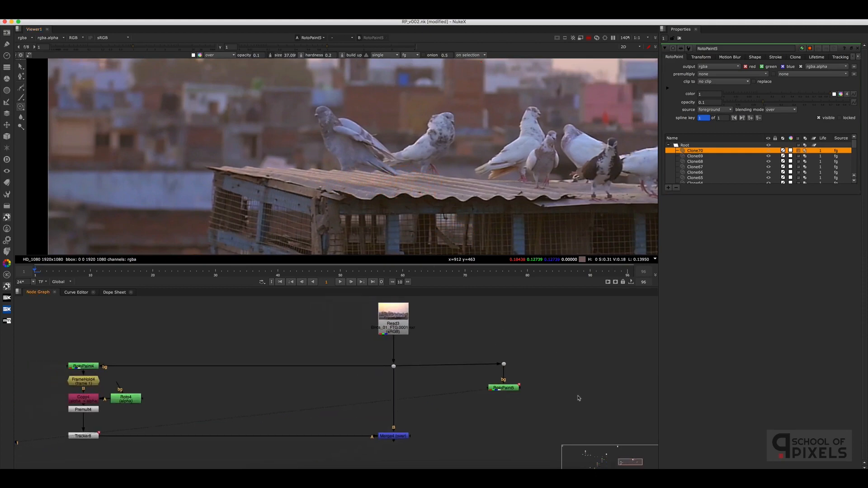
middle_click_drag(579, 399, 578, 371)
scroll(552, 364, "up", 4)
left_click_drag(503, 363, 505, 365)
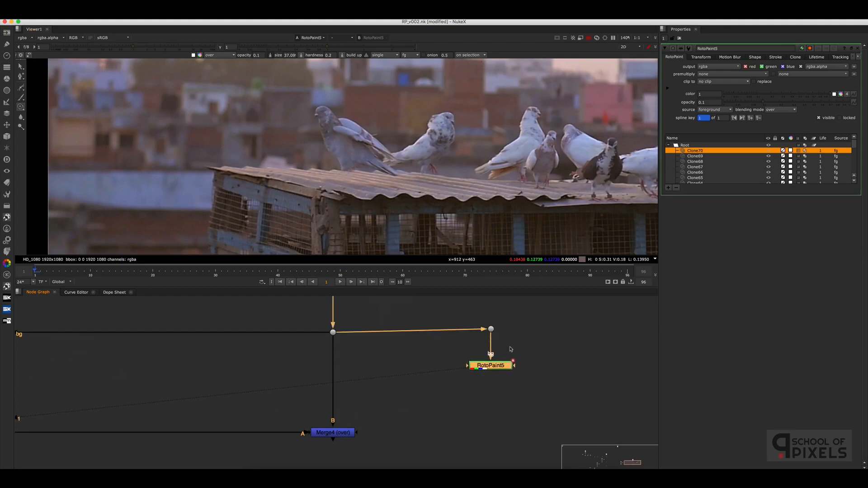
left_click(413, 341)
key("Right")
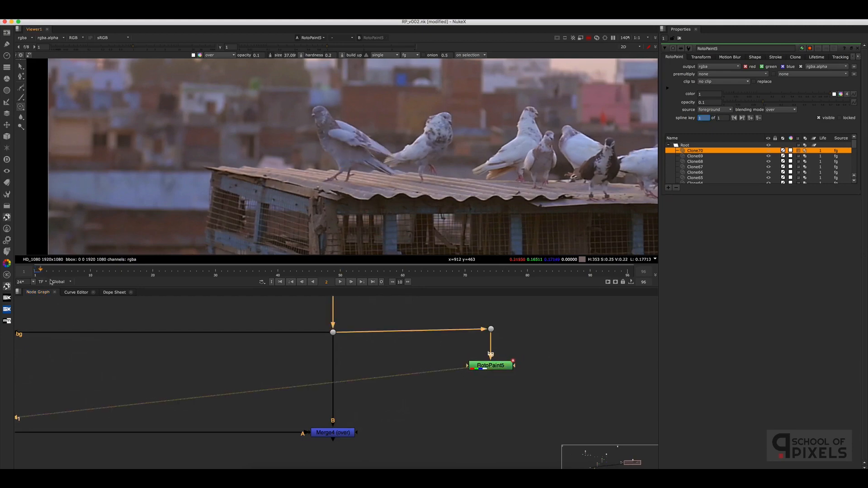
left_click(280, 281)
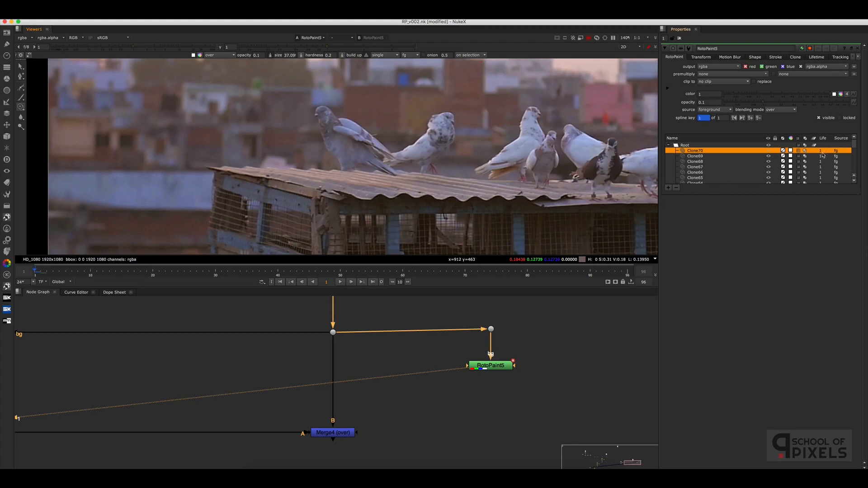
Duplicate the RotoPaint5 node beside the original and connect the copy's bg input to the dot above RotoPaint5
left_click_drag(539, 351, 458, 388)
key("ctrl+c")
left_click(550, 357)
key("ctrl+v")
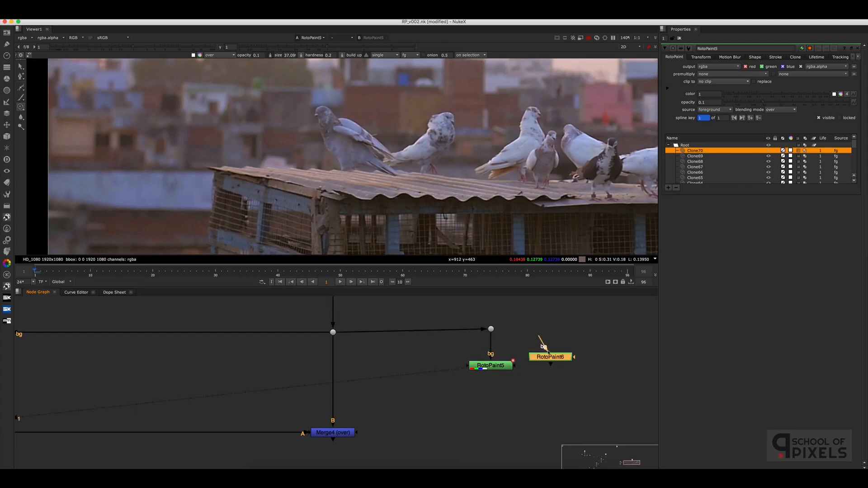
left_click_drag(541, 341, 492, 330)
left_click_drag(548, 357, 568, 366)
Add a dot on the RotoPaint6 connection, level it with the neighbouring dot, and align RotoPaint6 beneath it
left_click(525, 344, "ctrl")
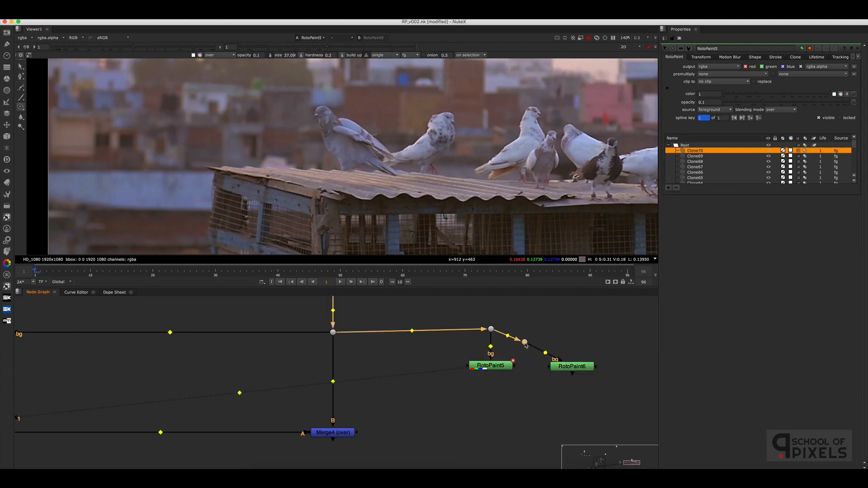
middle_click_drag(524, 346, 459, 365)
left_click(479, 369, "super")
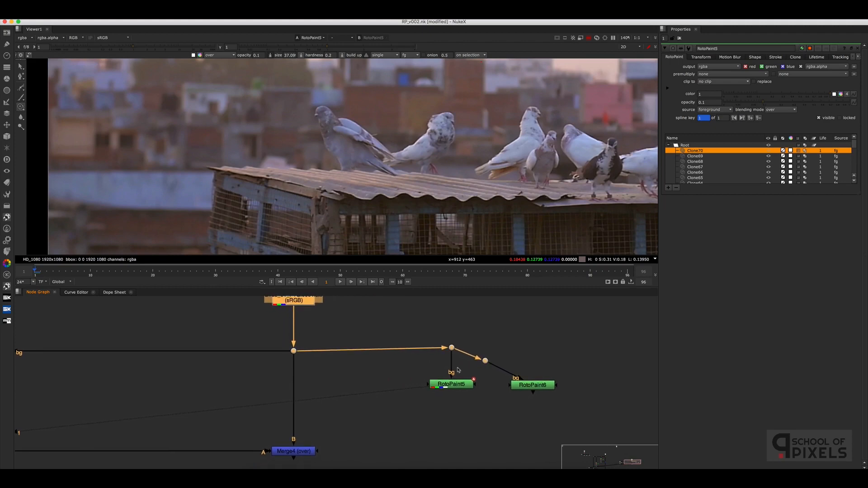
left_click(458, 370)
left_click_drag(487, 365, 536, 349)
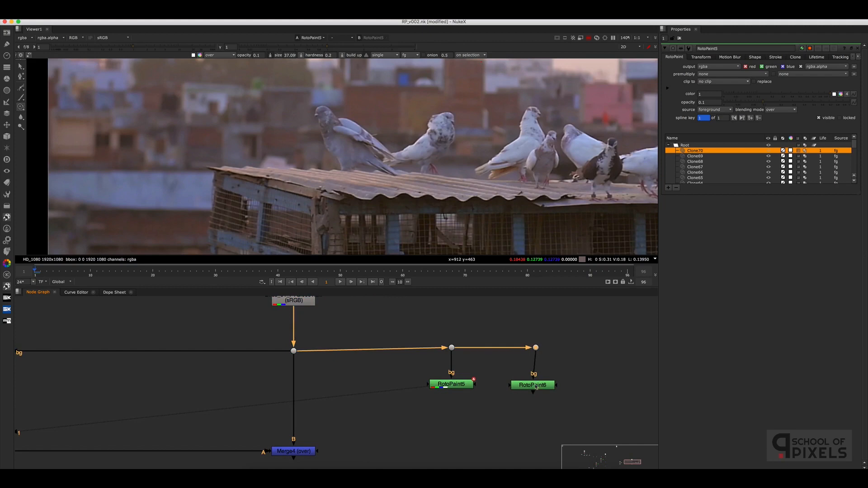
left_click_drag(536, 387, 541, 387)
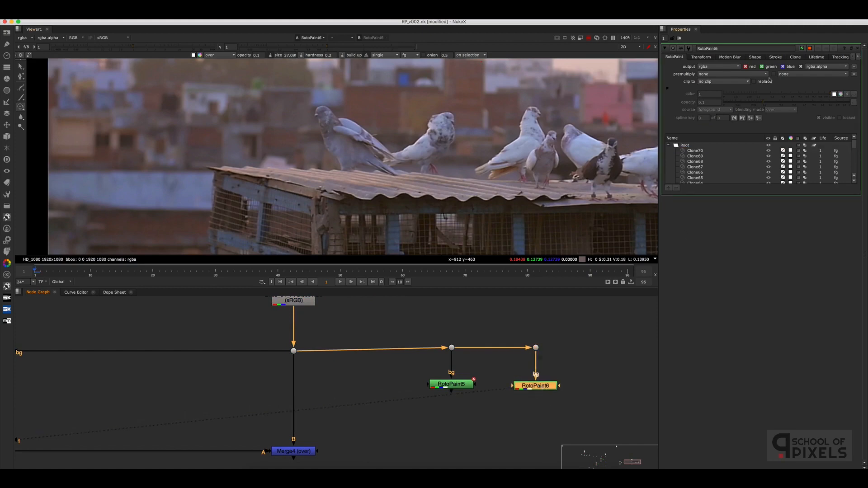
Set the life of all clone strokes in RotoPaint6 to all frames
left_click(723, 151)
scroll(795, 168, "down", 1)
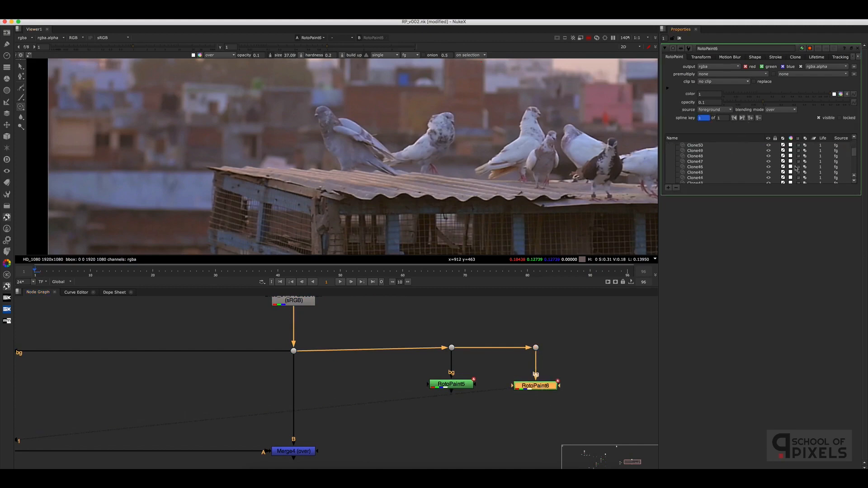
scroll(796, 169, "down", 4)
key("super+a")
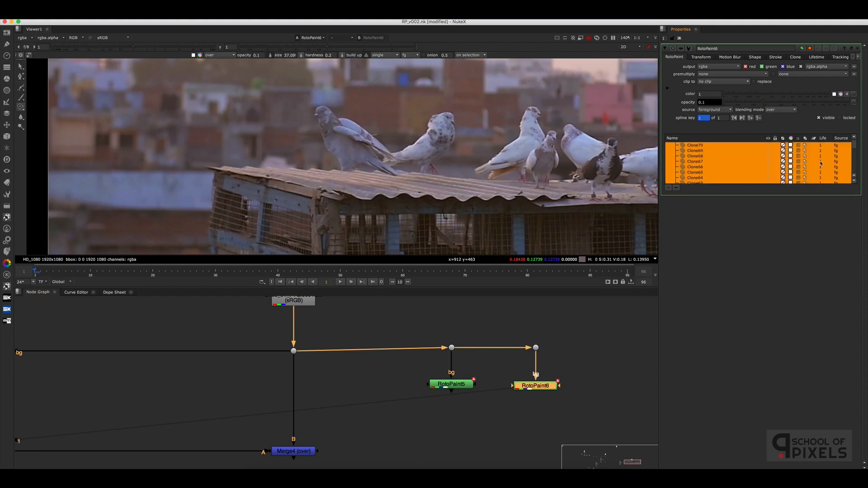
left_click(824, 161)
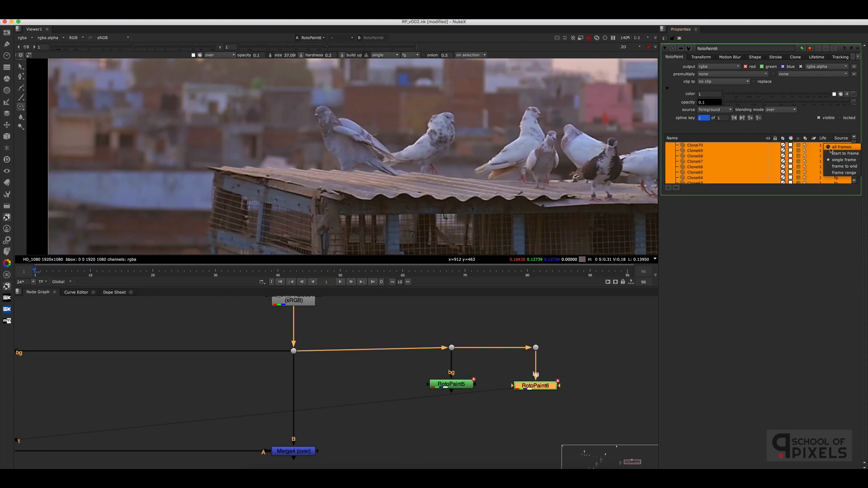
left_click(830, 148)
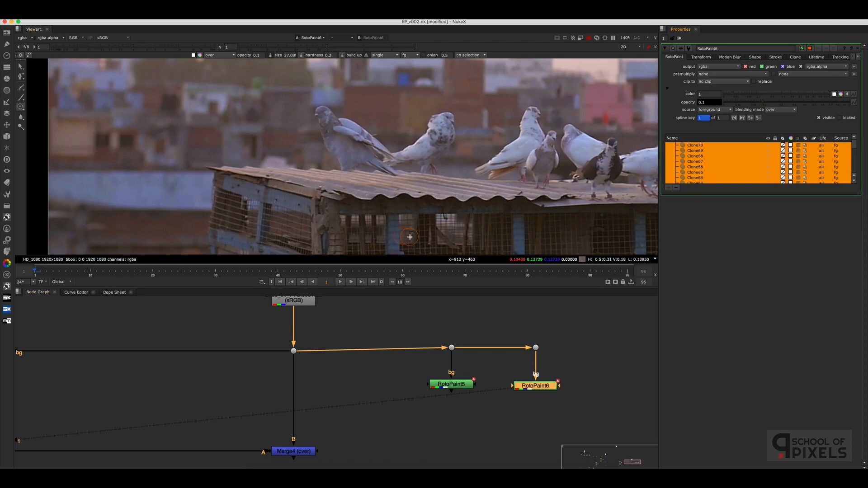
Go to the last frame and compare the results of RotoPaint6 and RotoPaint5 there
left_click(628, 272)
left_click_drag(598, 367, 512, 398)
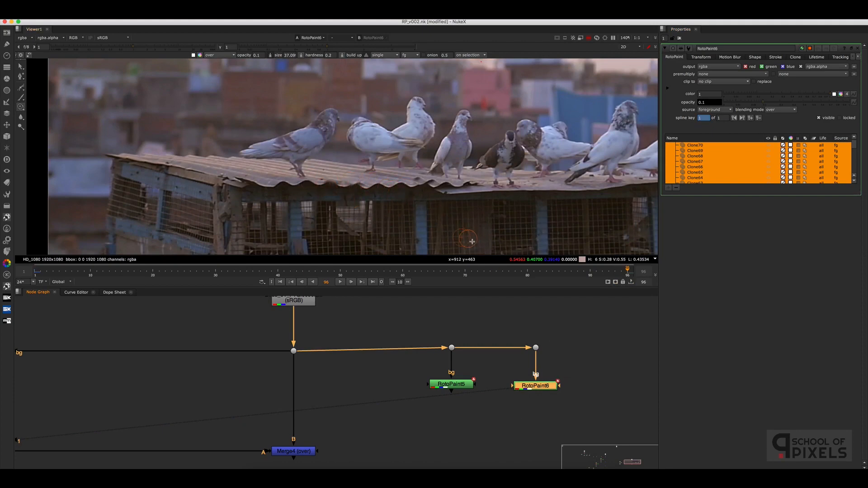
left_click_drag(503, 376, 416, 402)
left_click_drag(483, 372, 405, 399)
key("1")
left_click(405, 399)
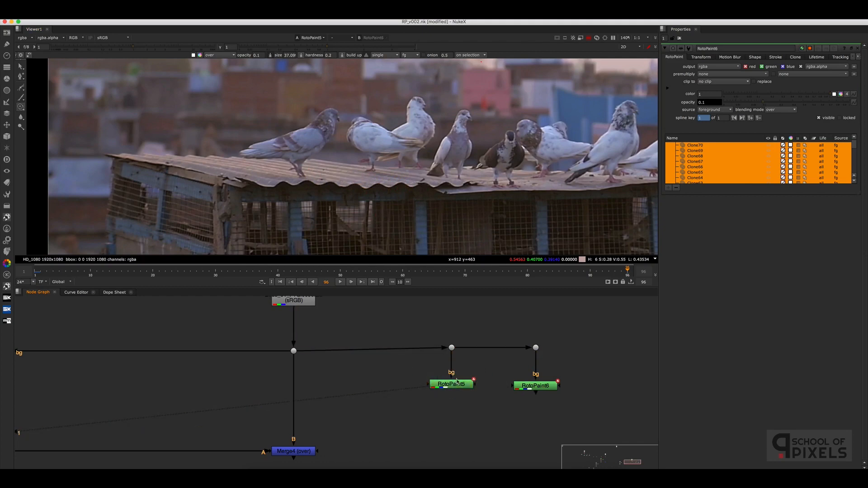
Add a FrameHold node below RotoPaint5 and set its first frame to 1
double_click(457, 385)
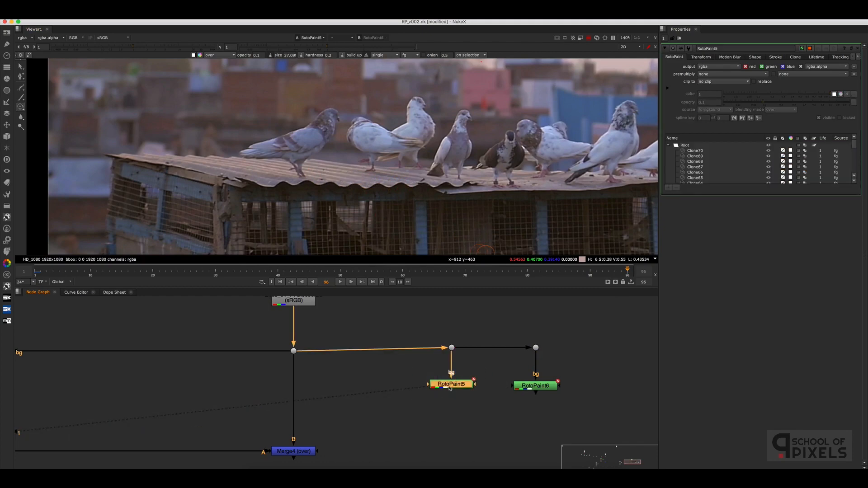
key("Tab")
type("fram")
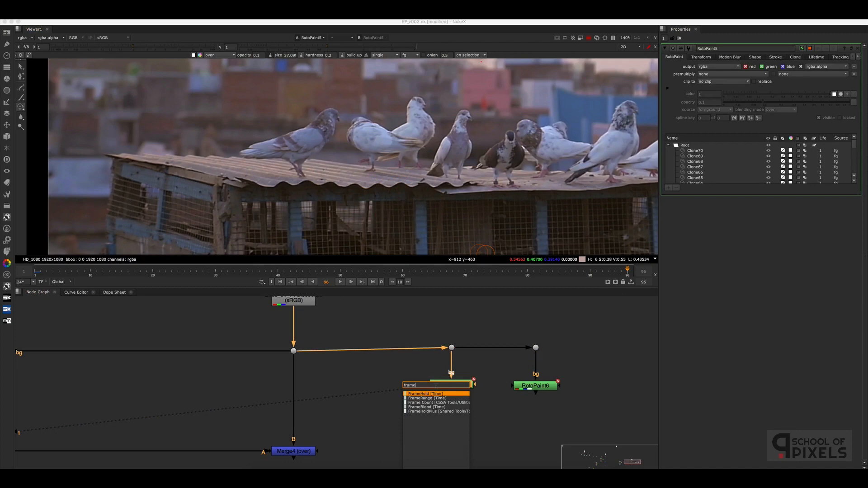
key("Return")
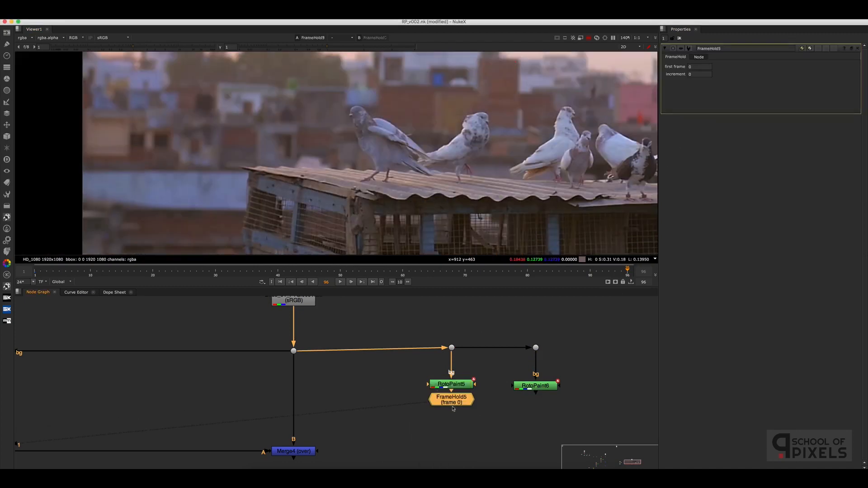
left_click_drag(483, 369, 405, 405)
left_click(459, 402)
left_click(461, 408)
left_click(460, 400)
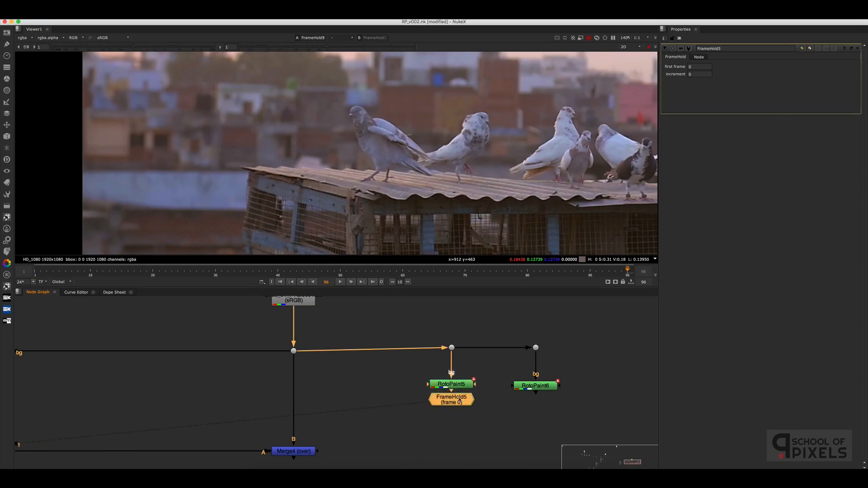
left_click(699, 66)
type("1")
left_click(512, 342)
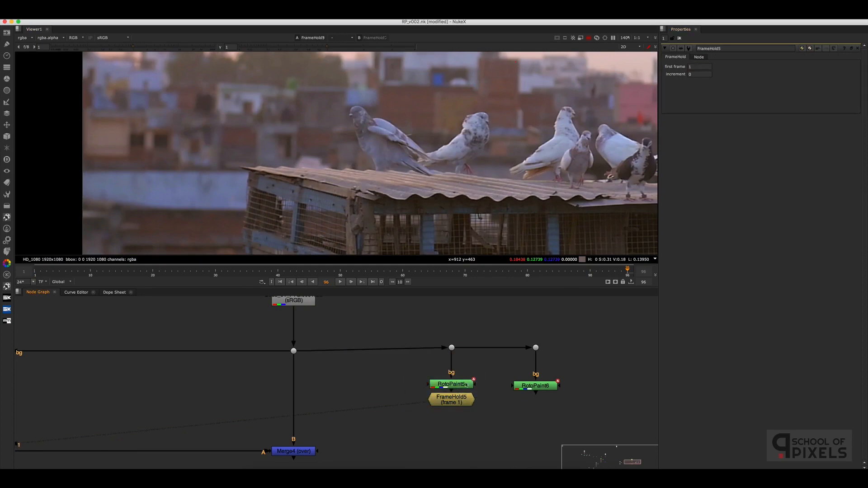
Tidy the RotoPaint5 and FrameHold5 nodes into a compact vertical stack beneath their dot
left_click_drag(466, 385, 419, 430)
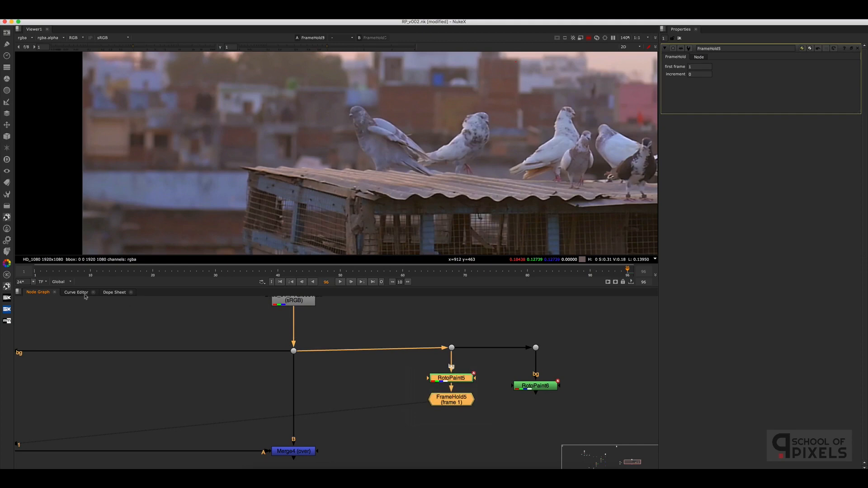
left_click(493, 382)
left_click_drag(470, 379, 469, 400)
key("Down")
left_click(461, 400)
left_click(452, 329)
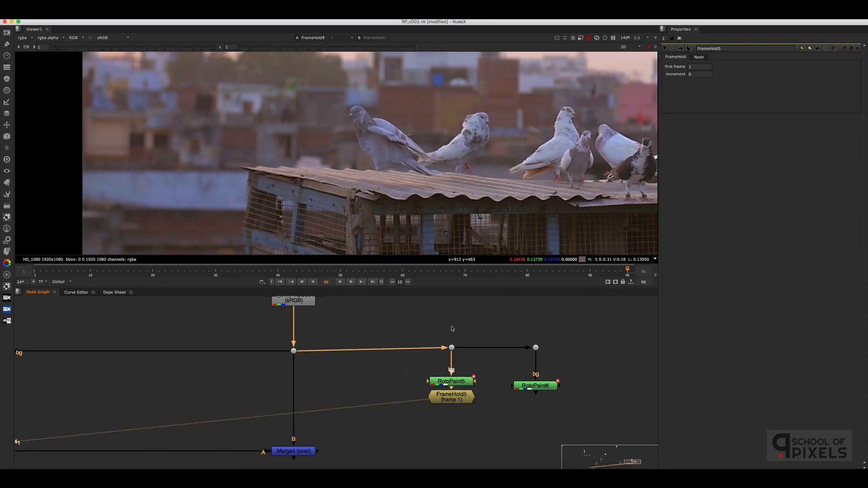
Play the timeline through FrameHold5 to check that the painted frame is held, then stop playback
left_click(340, 282)
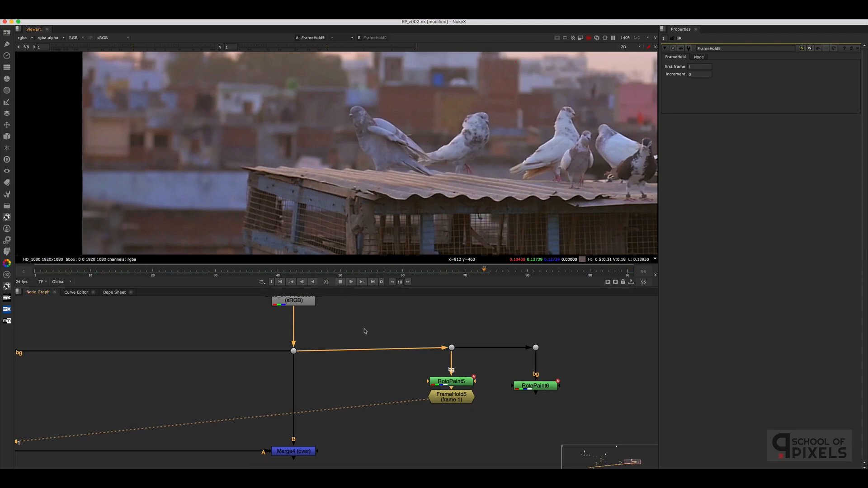
left_click_drag(489, 362, 385, 438)
left_click(341, 283)
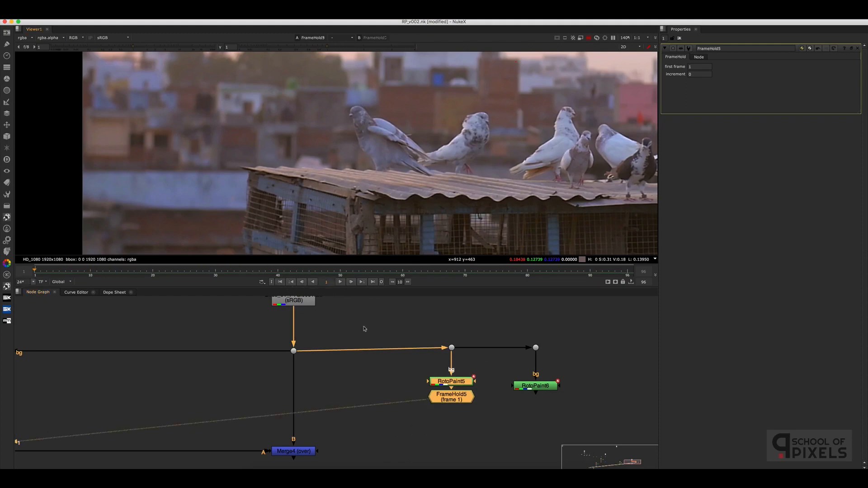
Review the first patch branch by viewing the original plate at the dot and the RotoPaint4 result
scroll(368, 333, "down", 5)
middle_click_drag(394, 364, 492, 356)
middle_click_drag(430, 358, 460, 361)
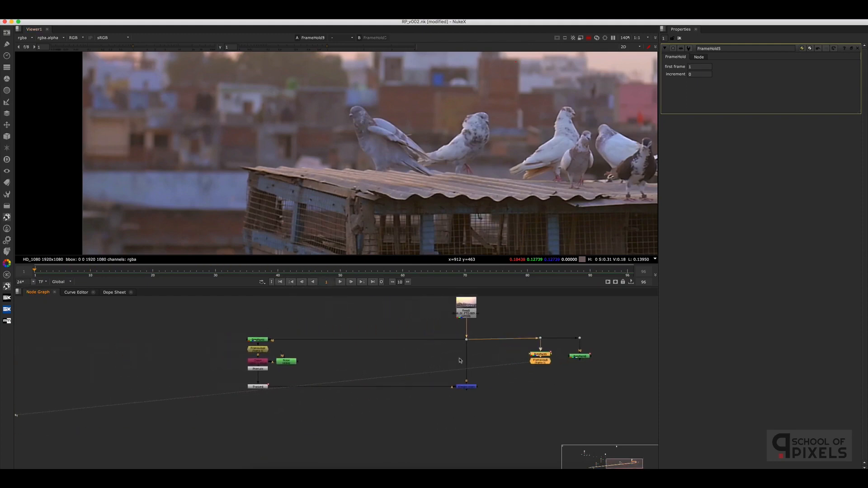
scroll(284, 361, "up", 5)
scroll(380, 350, "down", 3)
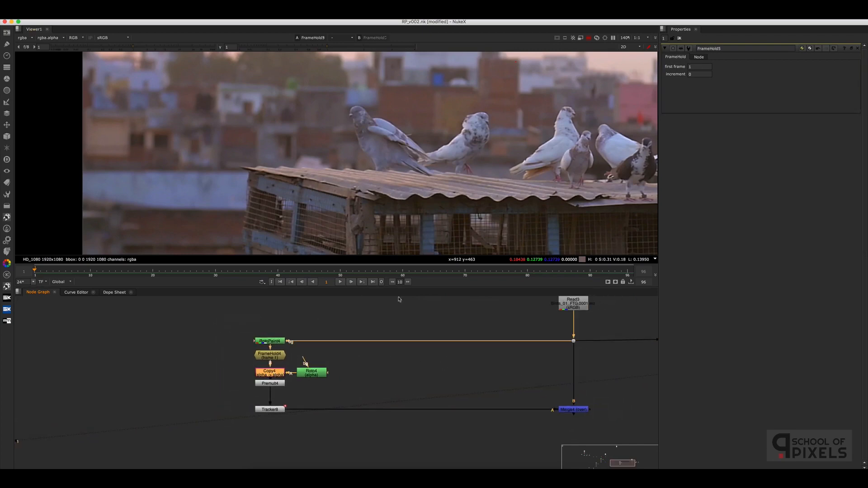
left_click(573, 340)
key("1")
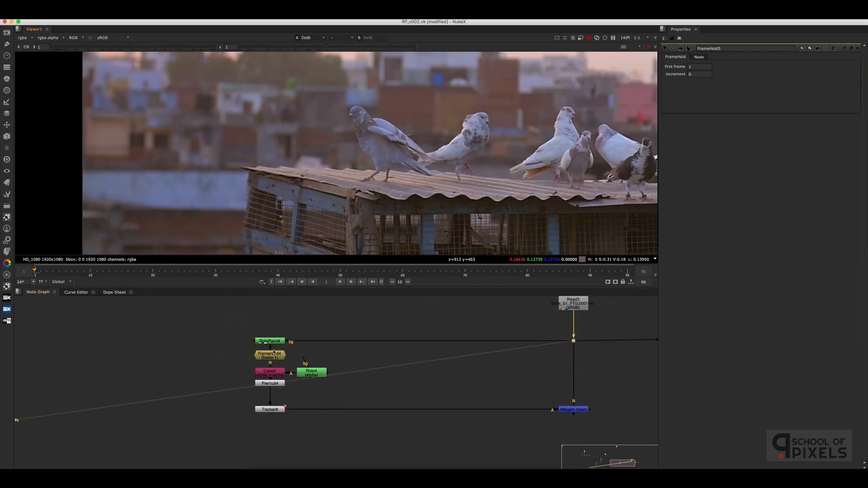
double_click(271, 341)
key("1")
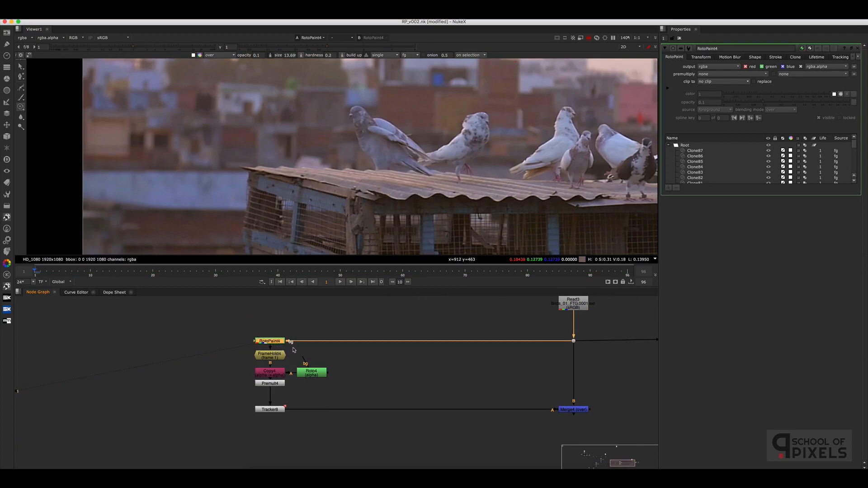
View the FrameHold4 output, open Roto4 to examine its roof shapes, and inspect the Copy and Premult nodes
double_click(277, 357)
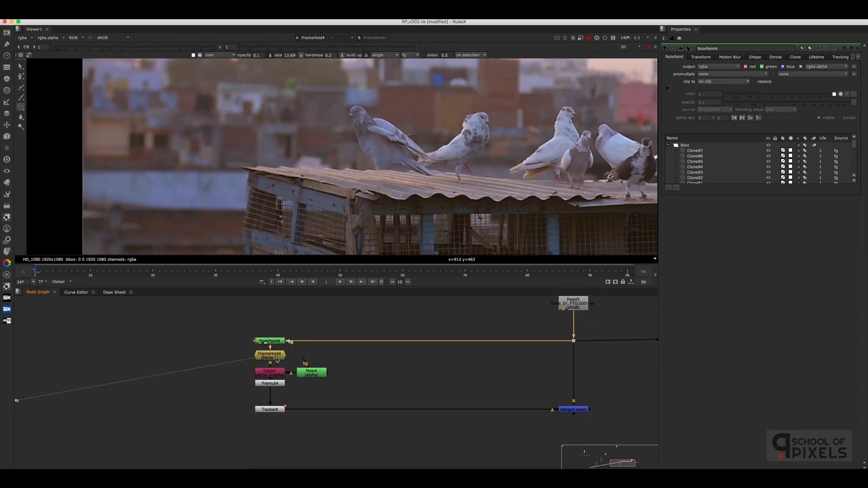
key("1")
double_click(309, 372)
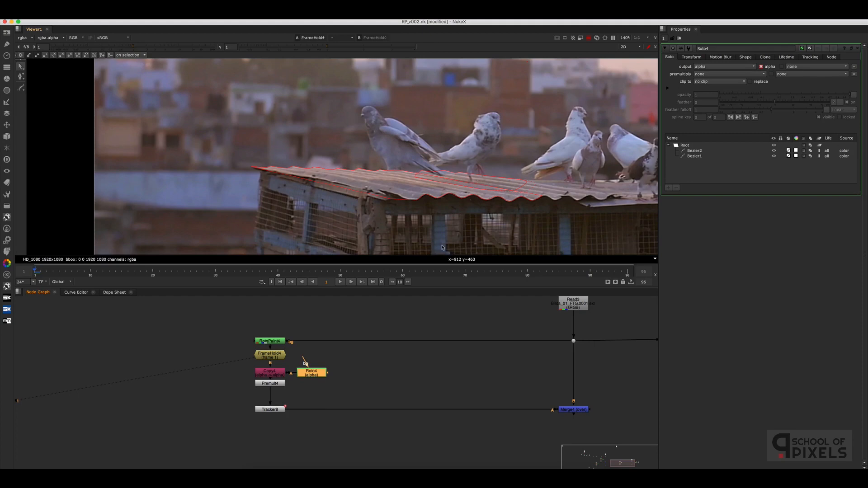
left_click(315, 389)
left_click(277, 385)
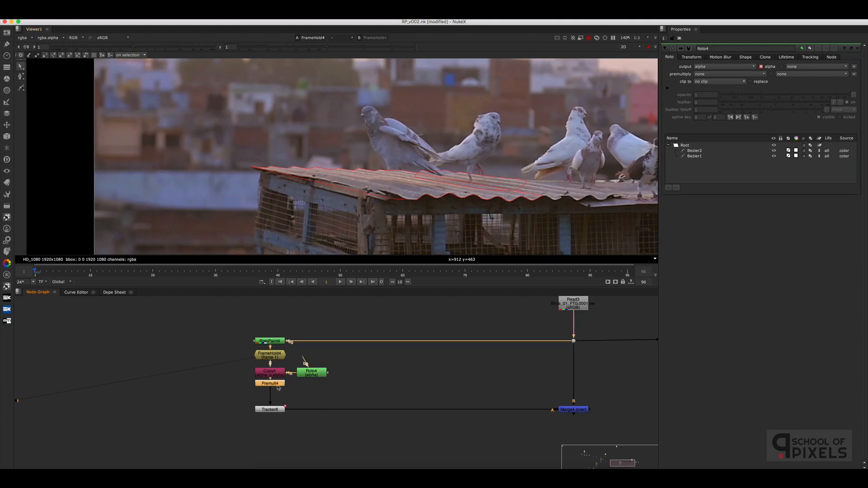
scroll(259, 362, "up", 5)
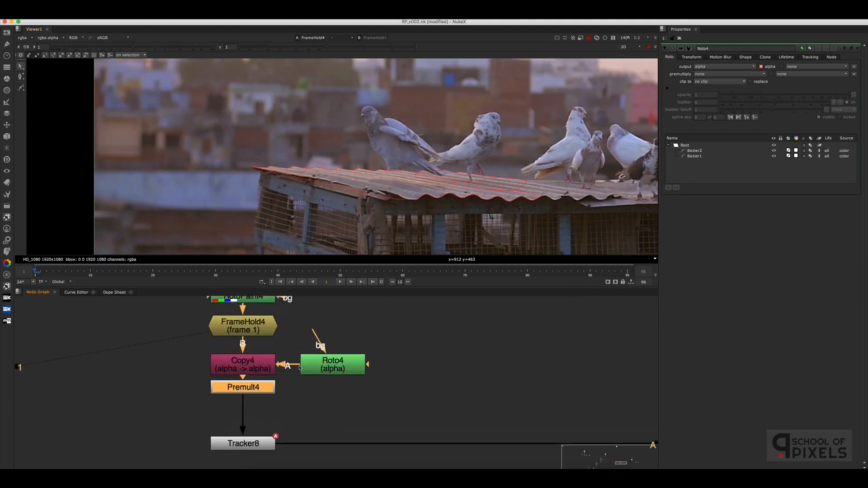
Create a Roto node beside the first patch branch, disconnect its bg input, and view FrameHold4 while its properties stay open
scroll(453, 390, "down", 3)
middle_click_drag(446, 402, 573, 407)
left_click(254, 411)
key("o")
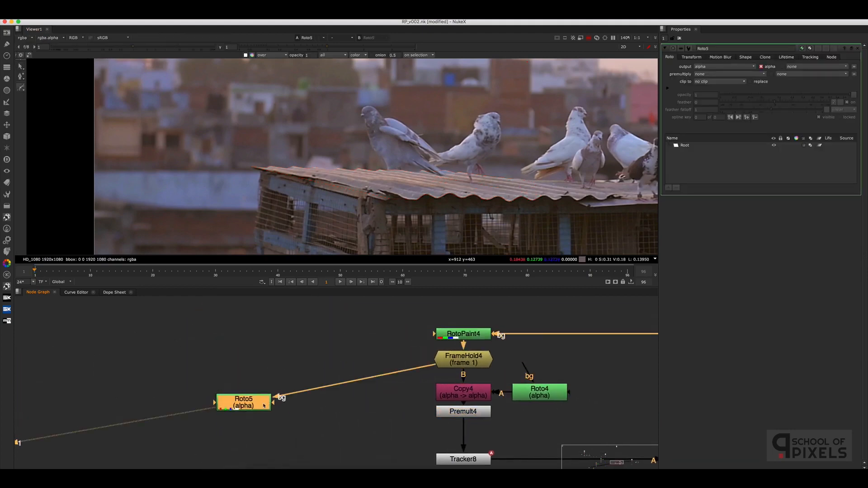
left_click_drag(424, 370, 337, 388)
left_click_drag(246, 402, 239, 399)
left_click(324, 400)
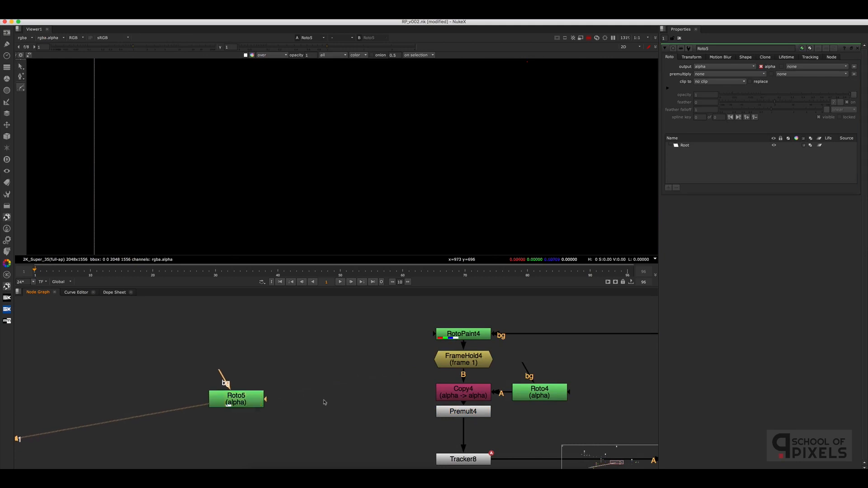
left_click(438, 366)
key("1")
left_click(432, 362)
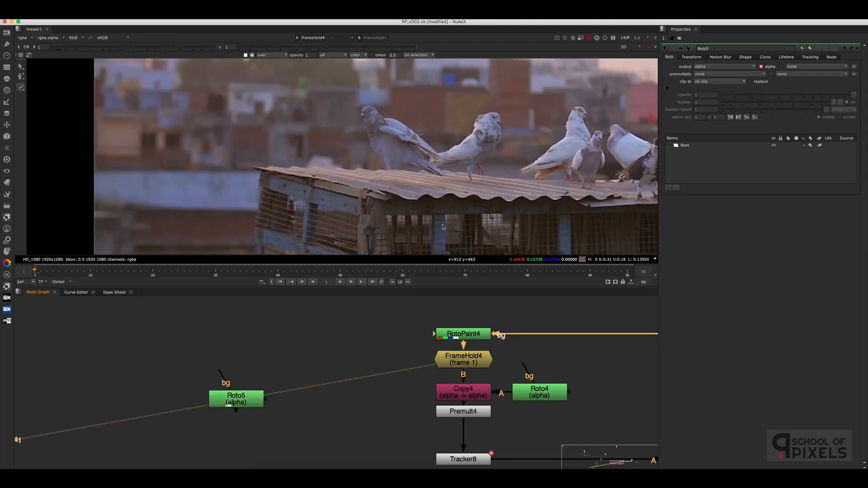
Move Roto5 away from the first patch branch and create a Copy node with input A on Roto5 and input B on FrameHold4
left_click_drag(266, 402, 230, 382)
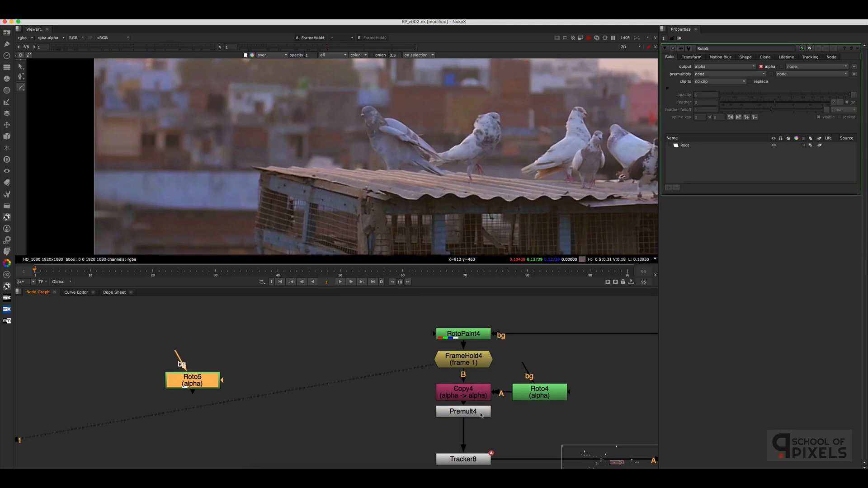
left_click(247, 378)
left_click_drag(202, 382, 200, 386)
left_click(286, 384)
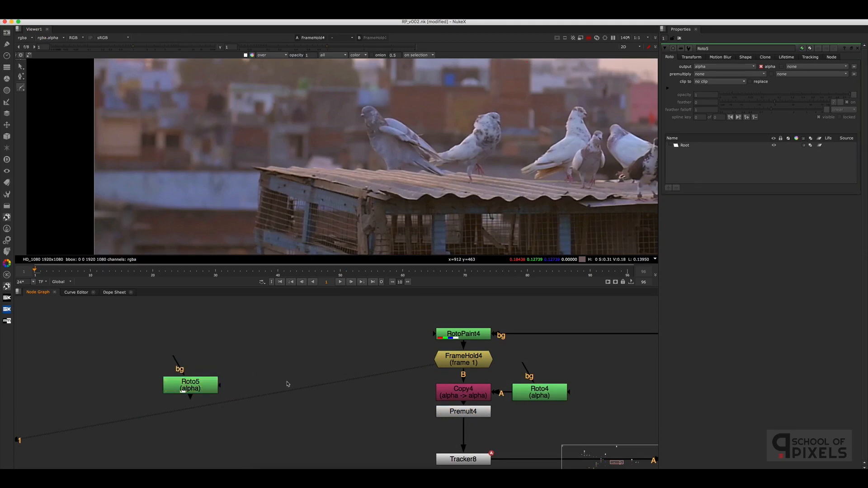
key("k")
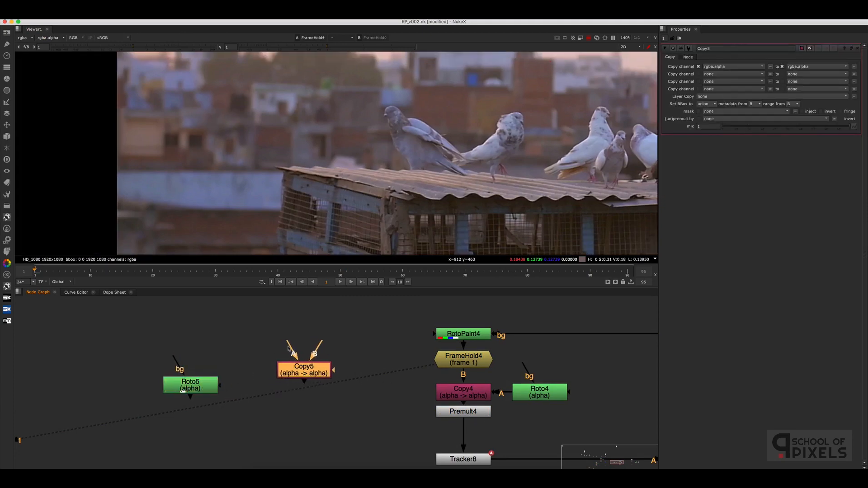
left_click_drag(282, 357, 209, 385)
left_click_drag(307, 373, 456, 360)
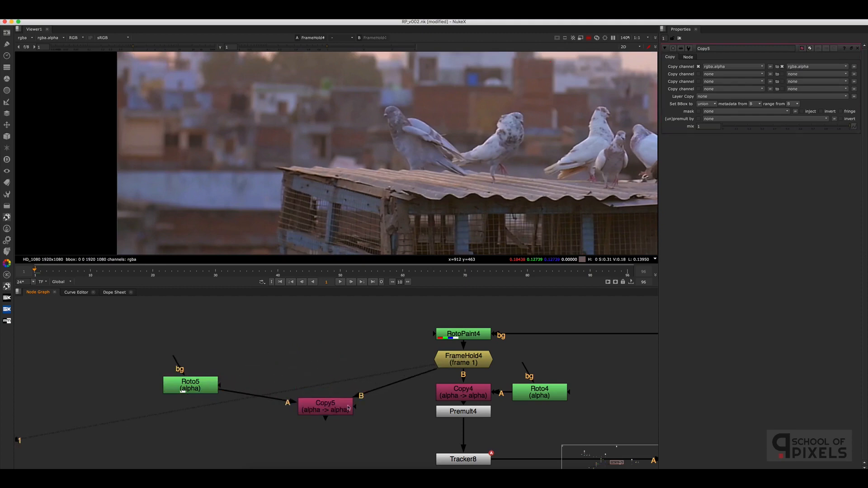
Line up Copy5 beside Roto5, route its B connection through a dot above it, and view the Copy5 output
left_click_drag(340, 410, 297, 389)
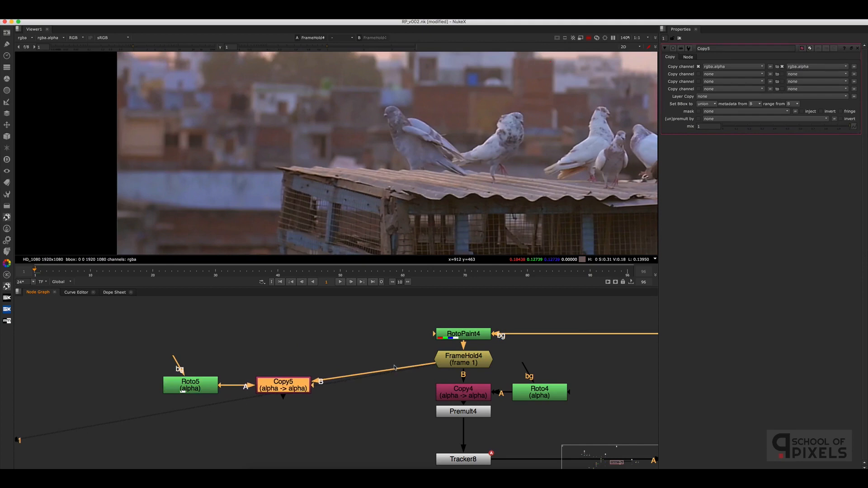
left_click_drag(378, 375, 283, 364)
key("1")
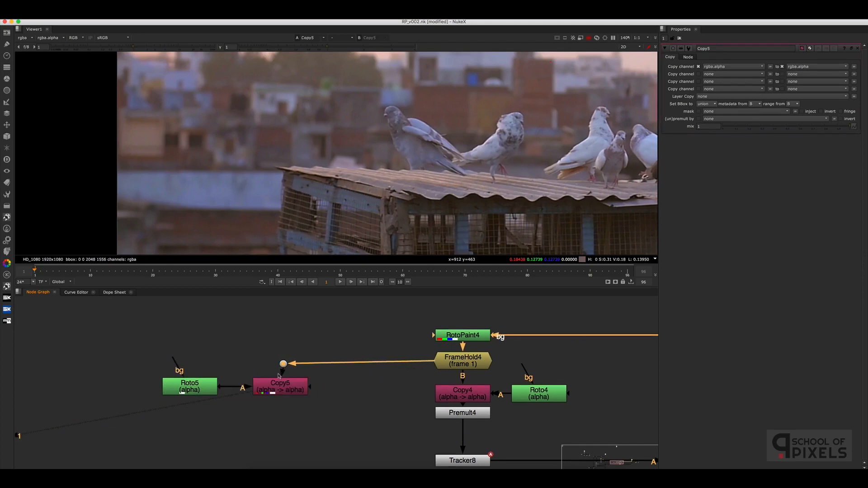
Draw a closed Bezier shape in Roto5 around the front corner of the coop roof, and space Roto5 and the dot away from Copy5
double_click(189, 386)
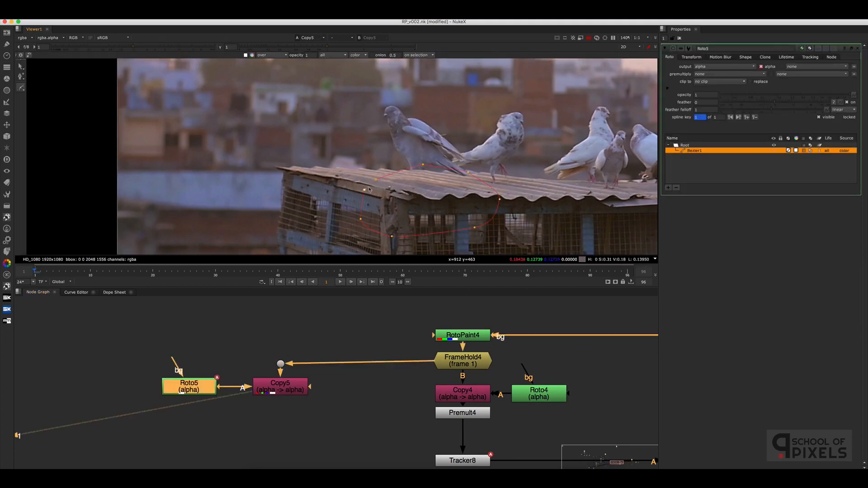
key("super+a")
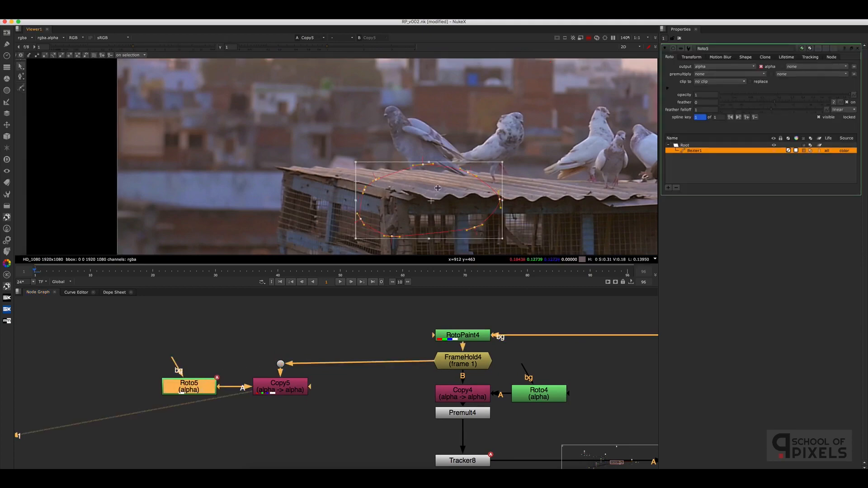
left_click(353, 410)
left_click(297, 393)
left_click(297, 396)
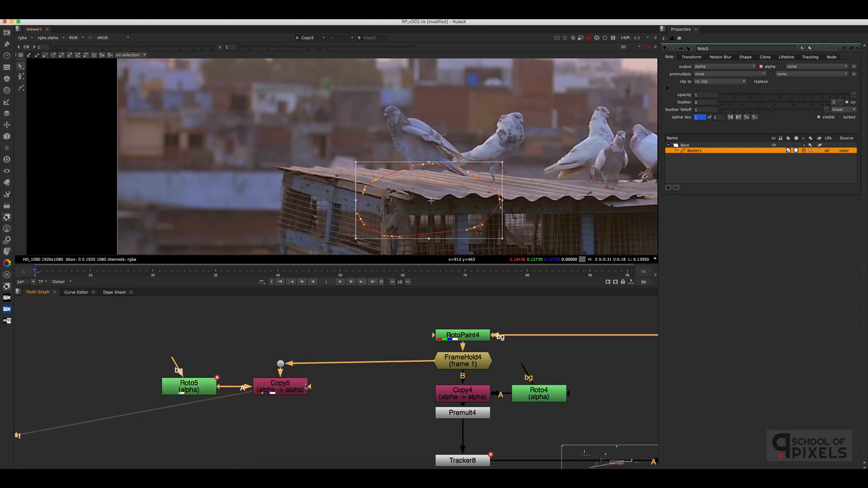
mouse_move(213, 391)
left_mouse_down()
mouse_move(191, 392)
mouse_move(216, 389)
left_mouse_up()
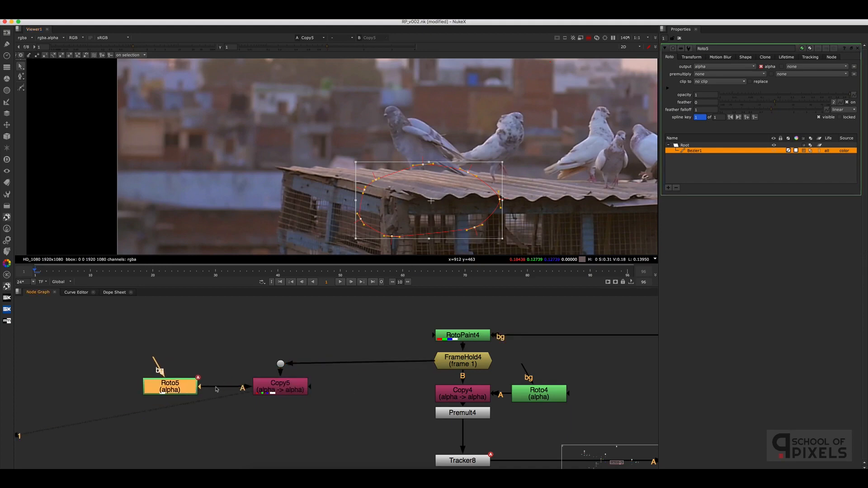
left_click_drag(281, 364, 280, 350)
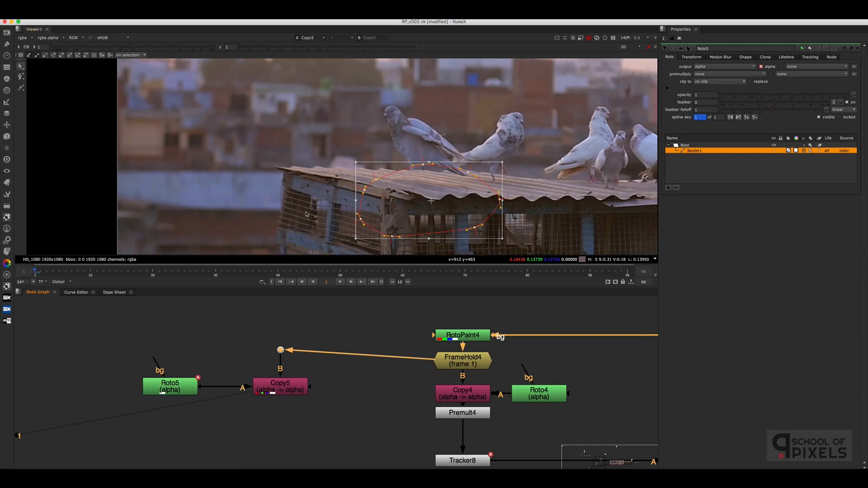
Compare the alpha channel of Copy5 with that of the dot feeding its B input, and return to the colour channels
key("a")
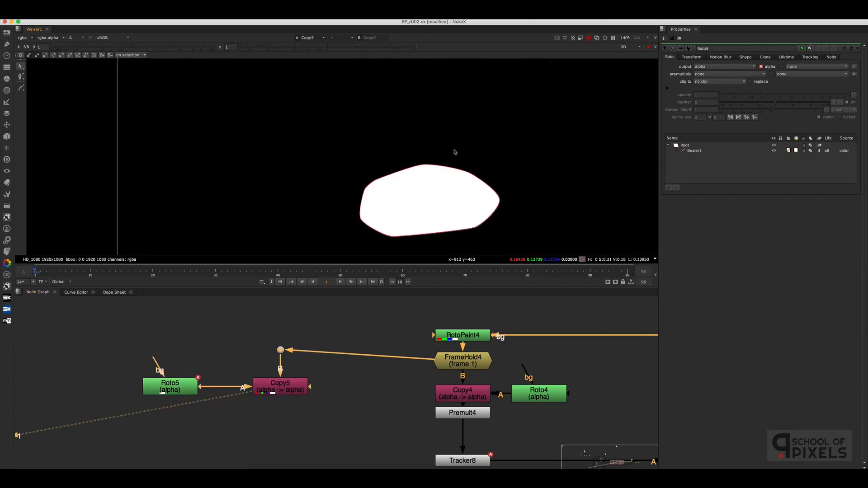
left_click_drag(528, 142, 300, 247)
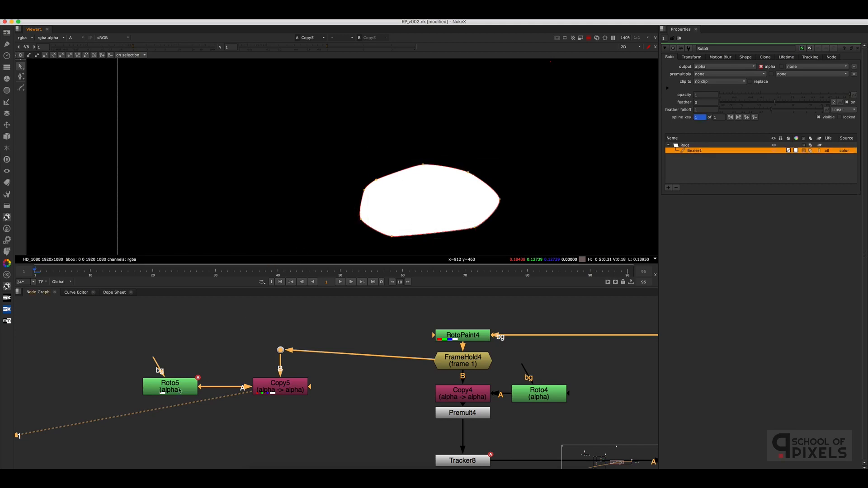
left_click(215, 376)
left_click_drag(104, 363, 228, 414)
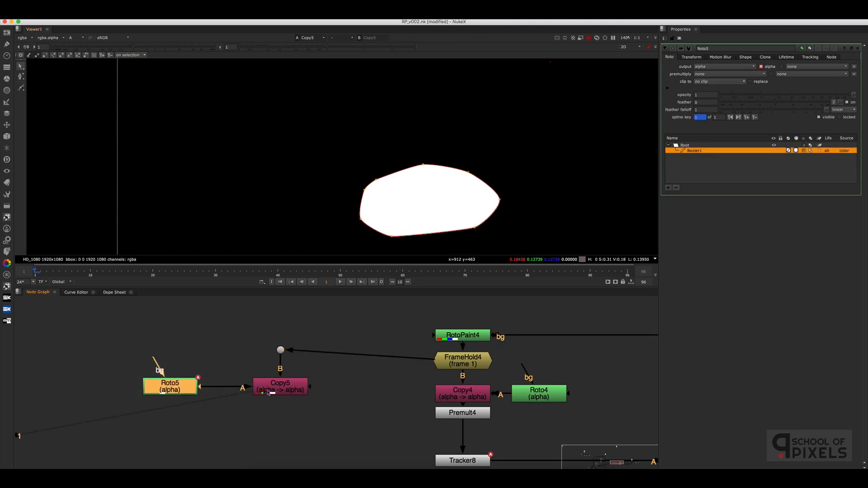
left_click(273, 352)
left_click_drag(316, 337, 247, 365)
key("1")
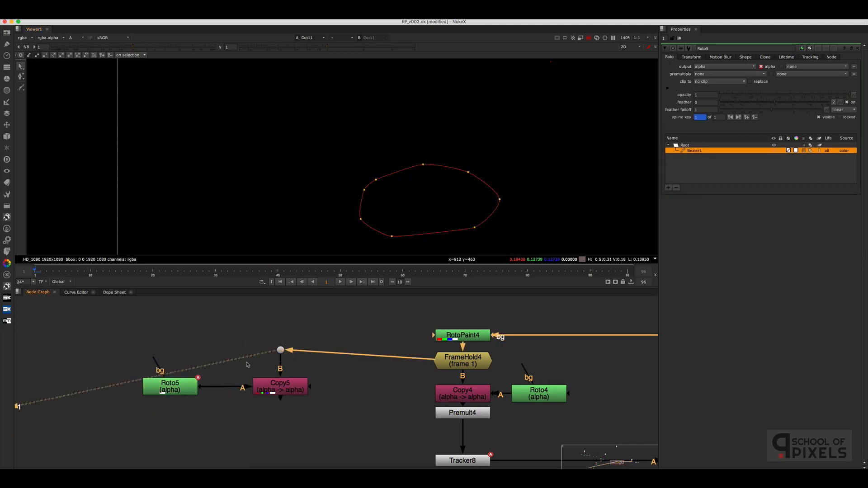
left_click(330, 221)
key("a")
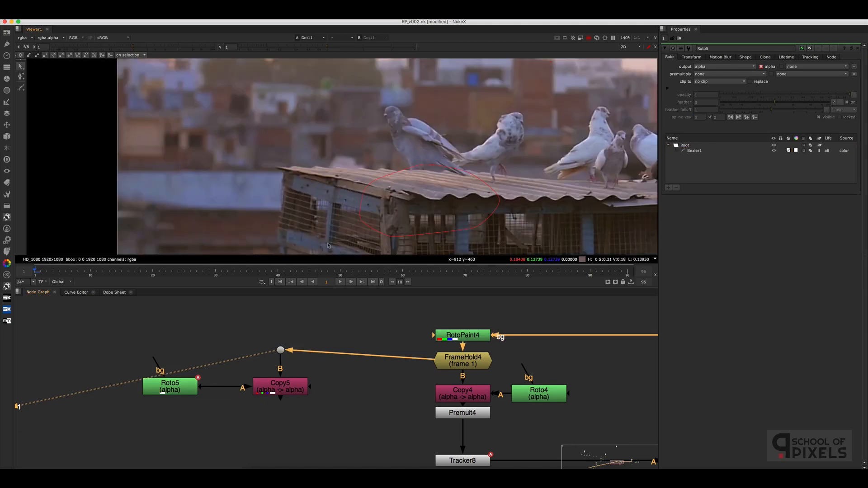
View Copy5 in colour, add a Premult node after it, and set the Premult slightly below Copy5
left_click(326, 384)
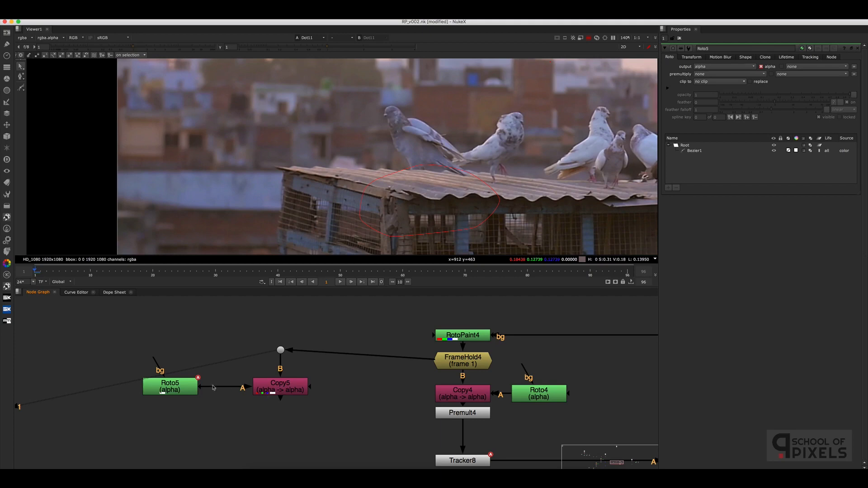
left_click_drag(230, 347, 115, 432)
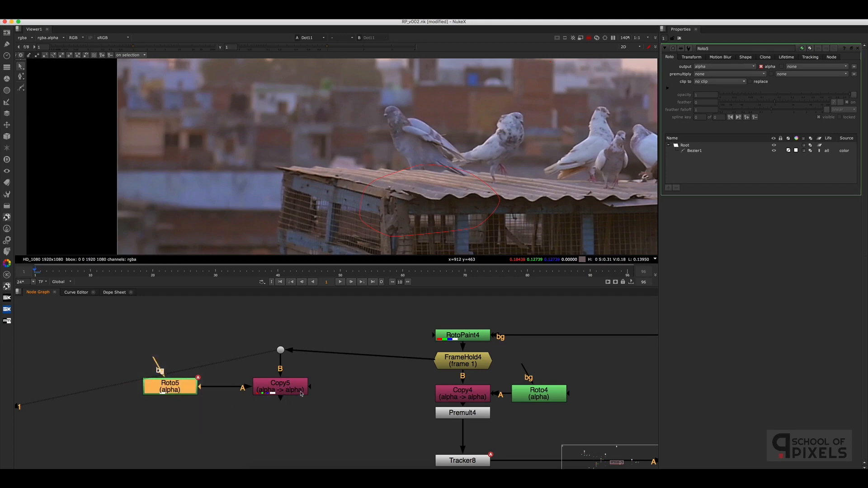
left_click_drag(322, 334, 251, 378)
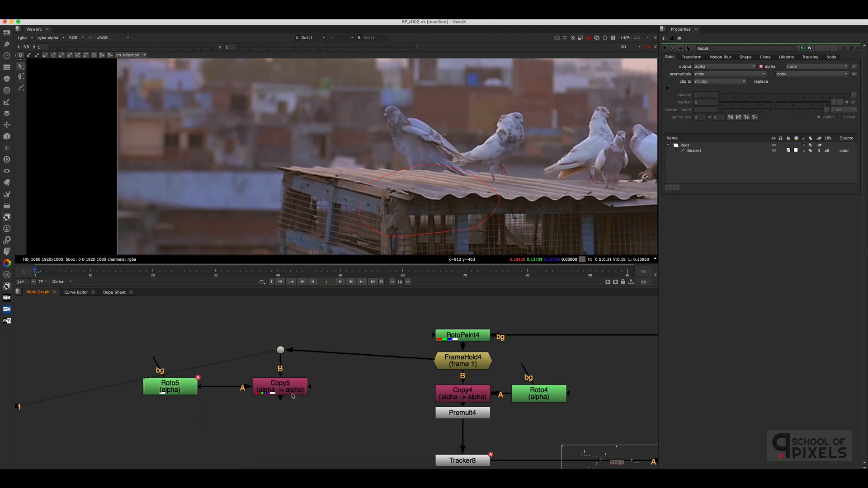
key("1")
left_click(281, 393)
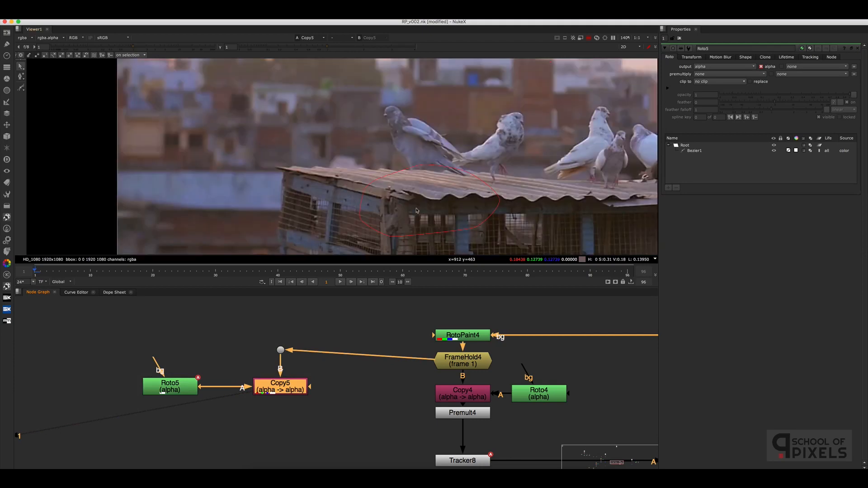
key("Tab")
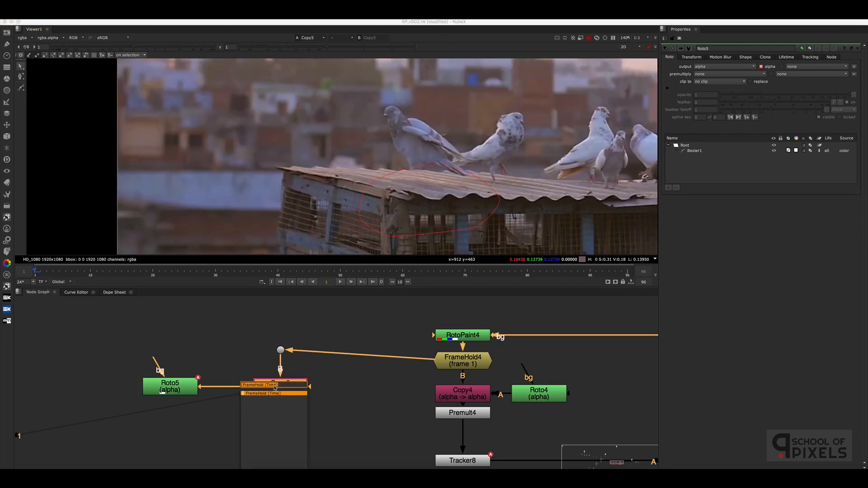
type("premult")
key("Return")
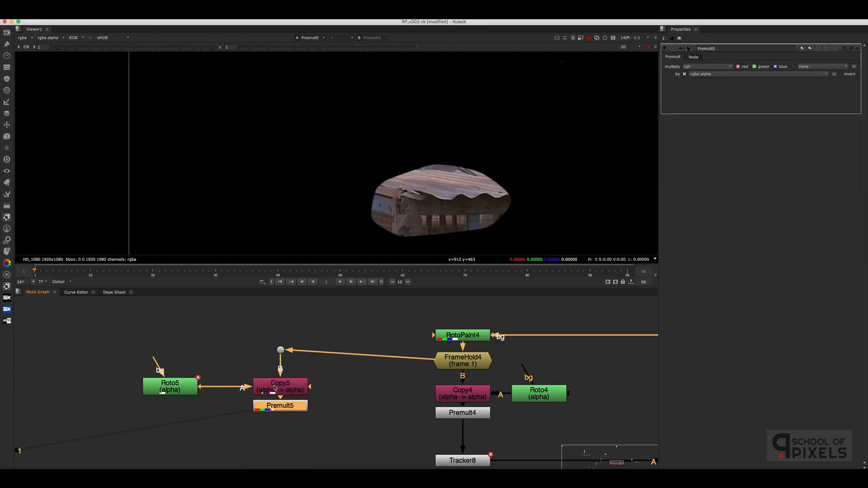
left_click_drag(222, 358, 131, 416)
left_click_drag(292, 409, 265, 423)
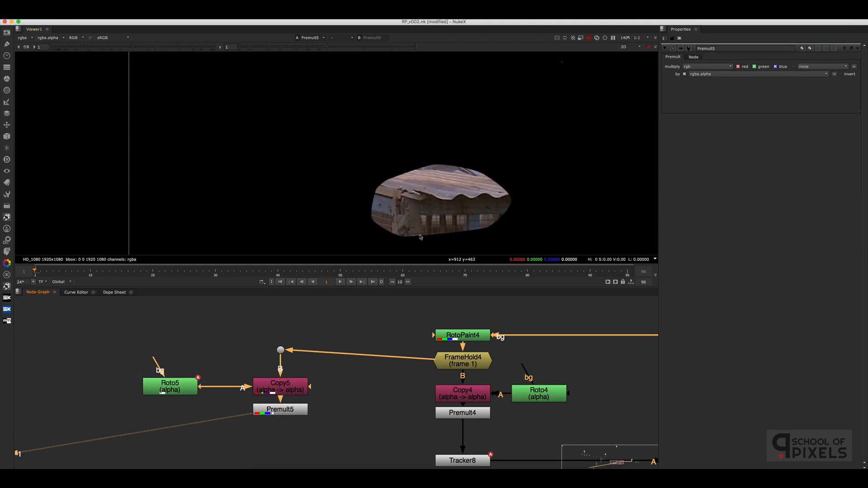
left_click(369, 387)
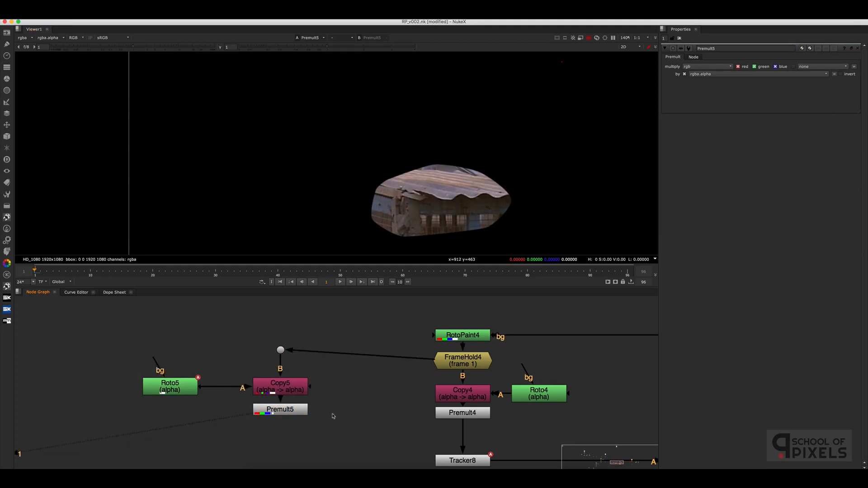
Examine how Roto5 and the FrameHold4 dot connect into Copy5 and Premult5 in the node graph
scroll(339, 388, "down", 3)
middle_click_drag(323, 437, 377, 388)
scroll(374, 365, "up", 3)
scroll(377, 388, "up", 2)
middle_click_drag(417, 343, 420, 361)
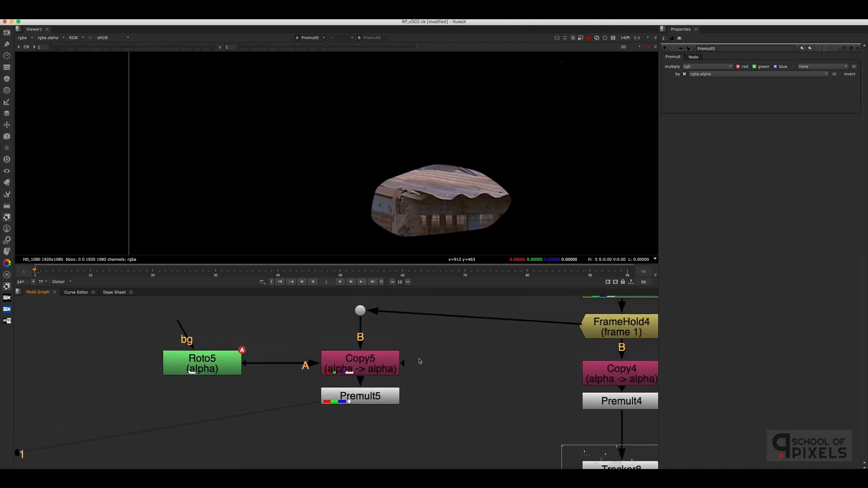
middle_click_drag(286, 329, 261, 352)
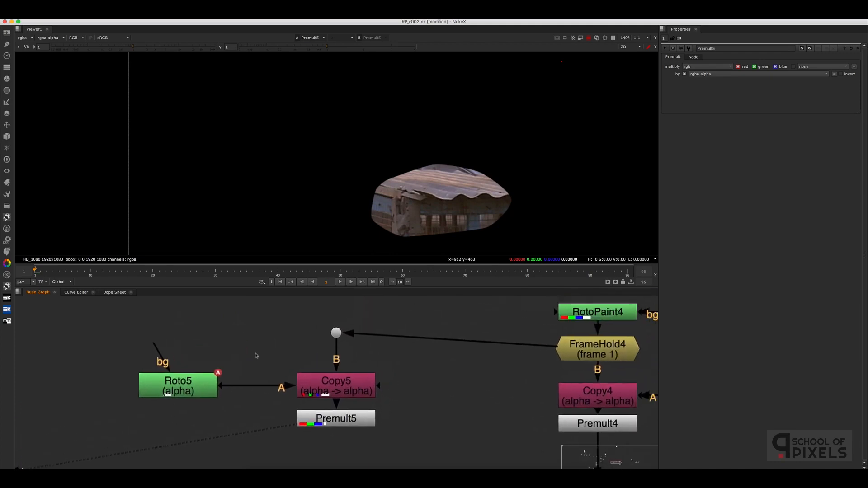
middle_click_drag(443, 367, 445, 373)
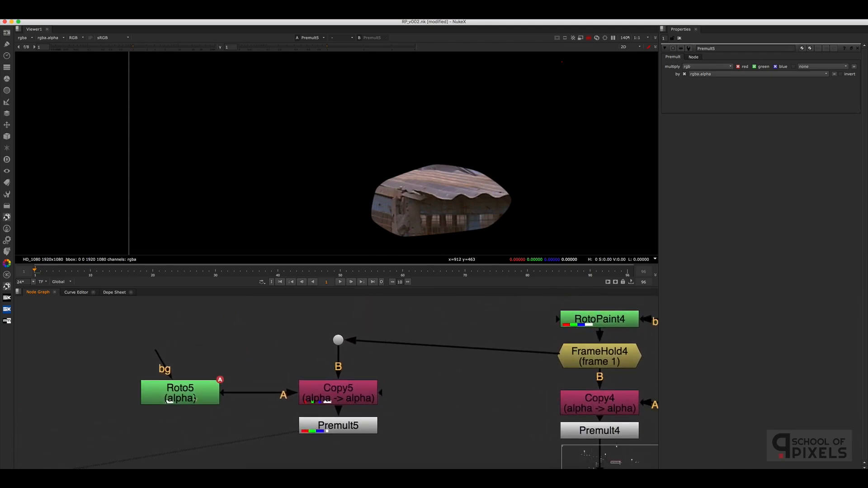
scroll(237, 363, "down", 2)
Review the masking chain by viewing Roto5, the colour and alpha of Copy5, and the premultiplied result at Premult5
left_click_drag(245, 345, 167, 392)
key("1")
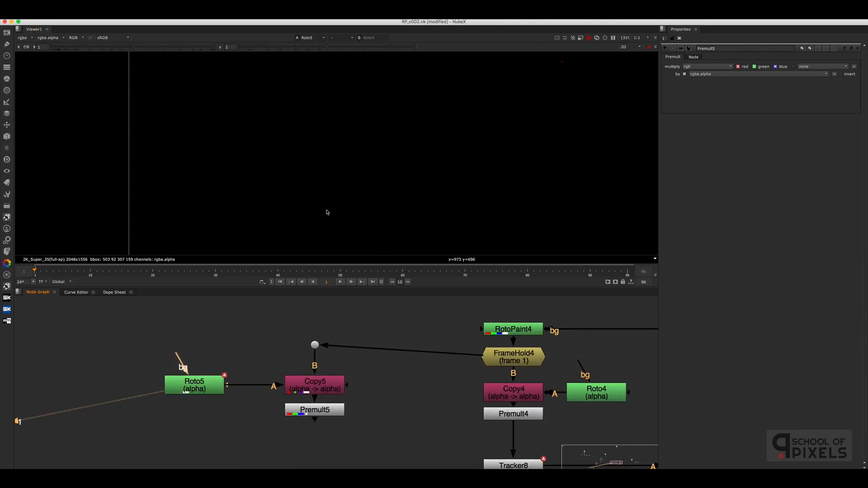
left_click(315, 383)
key("1")
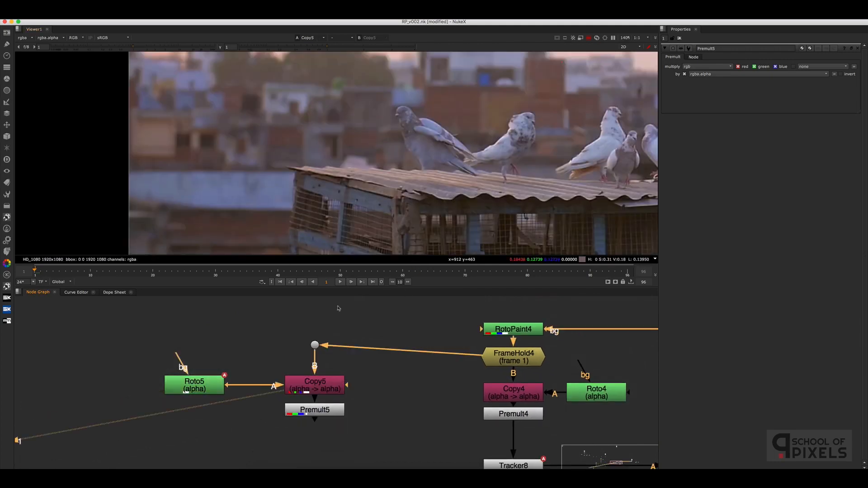
key("a")
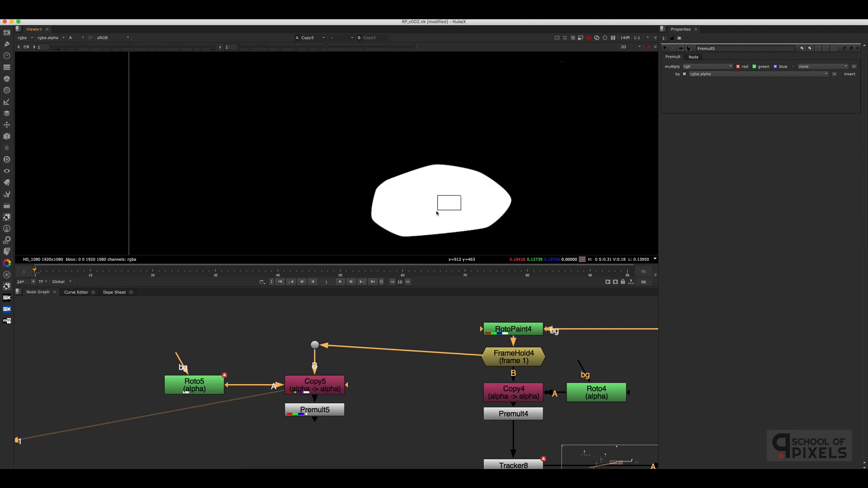
left_click_drag(539, 115, 495, 160, "ctrl+shift")
left_click_drag(436, 214, 461, 202, "ctrl+shift")
left_click_drag(372, 398, 258, 430)
key("1")
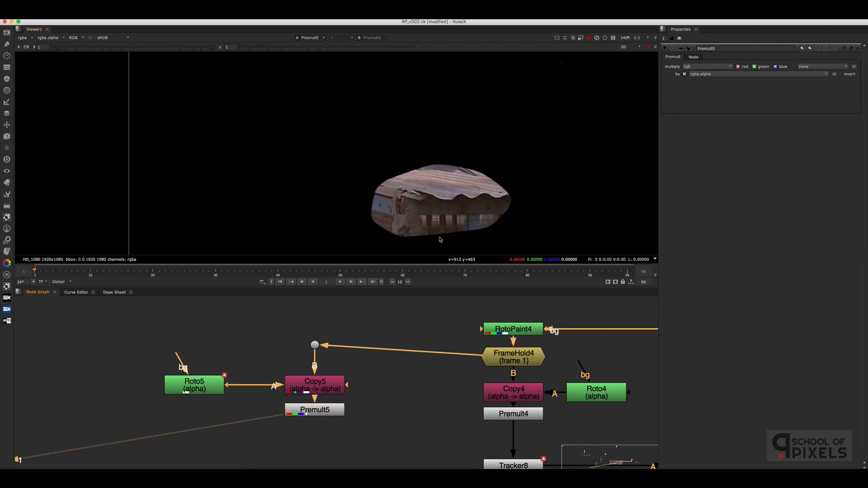
Move the dot, Roto5, Copy5 and Premult5 together closer to the first patch branch, with the dot level with FrameHold4
scroll(419, 303, "down", 2)
left_click_drag(384, 321, 249, 388)
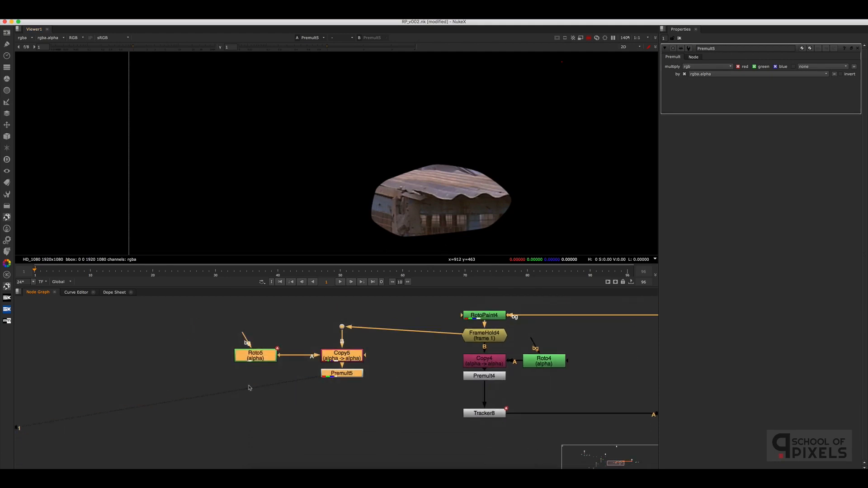
left_click_drag(341, 358, 356, 367)
left_click(371, 389)
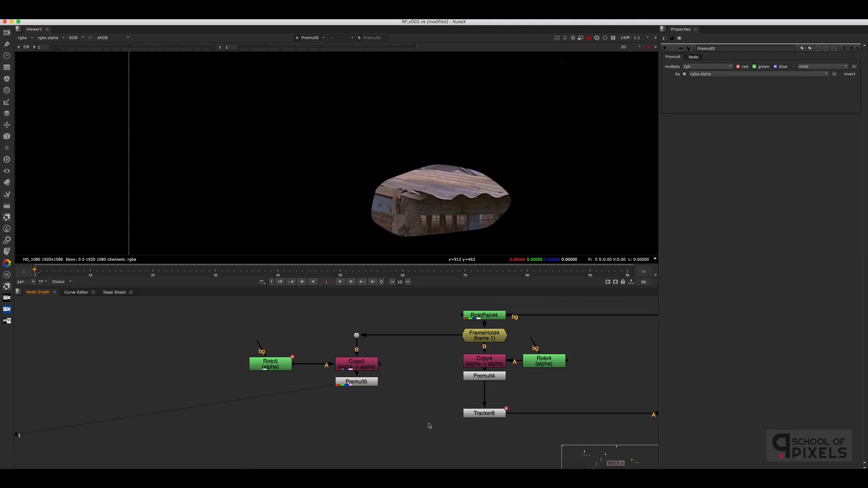
Look over the other patch branches and their trackers in the node graph
scroll(429, 421, "down", 3)
middle_click_drag(605, 403, 519, 392)
scroll(520, 392, "down", 2)
scroll(378, 379, "up", 5)
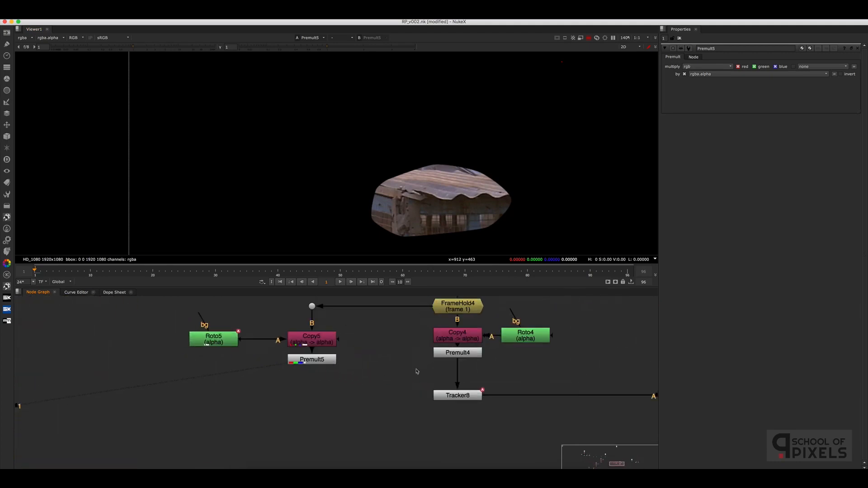
scroll(446, 393, "down", 5)
middle_click_drag(242, 364, 378, 384)
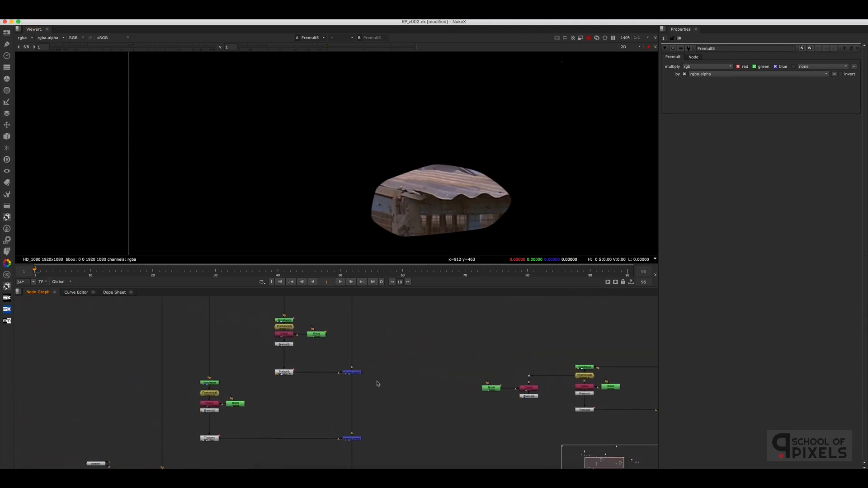
Copy the TOP tracker from the tracker group and paste it beneath Premult5 in the new patch branch
scroll(378, 383, "down", 3)
middle_click_drag(320, 363, 378, 391)
scroll(254, 345, "up", 3)
scroll(256, 339, "up", 3)
left_click(266, 359)
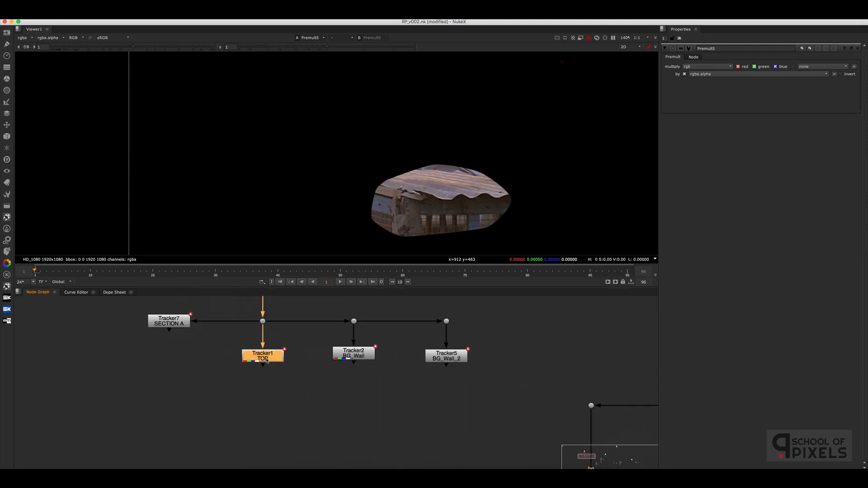
scroll(278, 367, "down", 6)
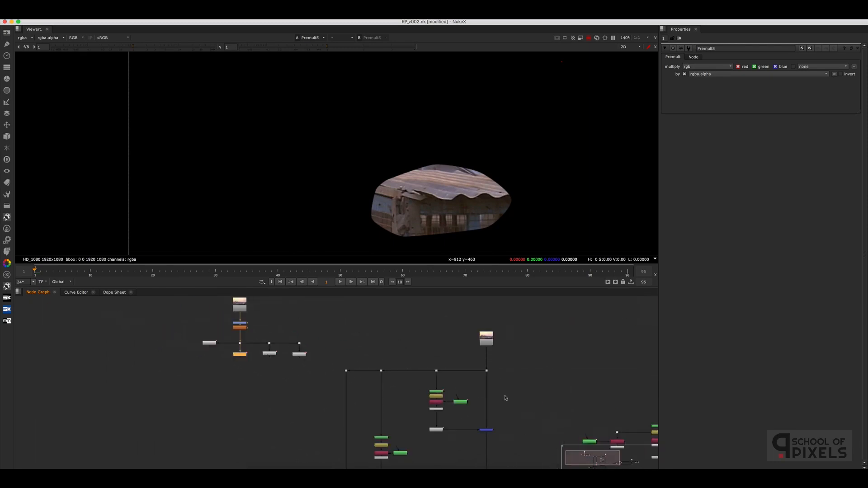
scroll(450, 354, "up", 3)
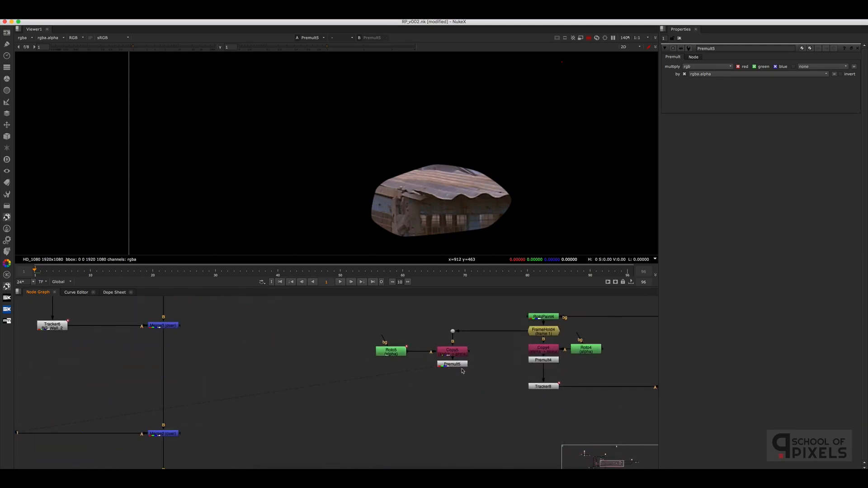
scroll(476, 373, "up", 2)
left_click_drag(484, 353, 453, 389)
key("super+v")
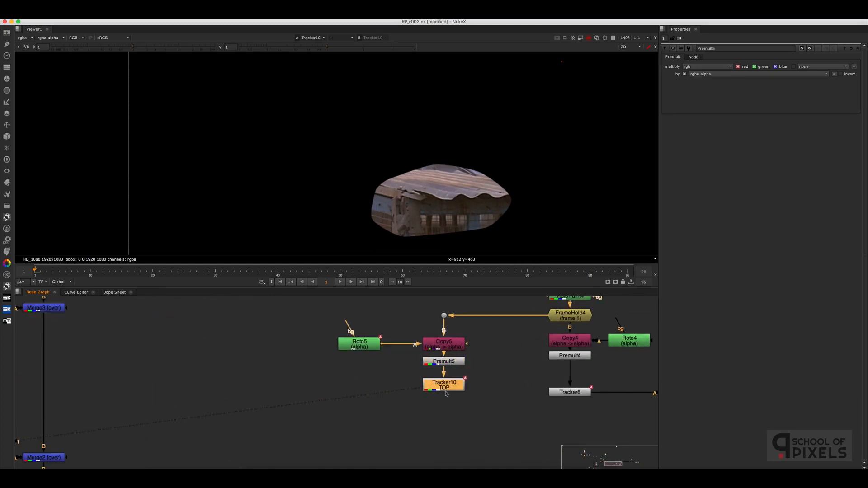
Set the transform of the pasted TOP tracker to match-move and check its four tracks
double_click(450, 388)
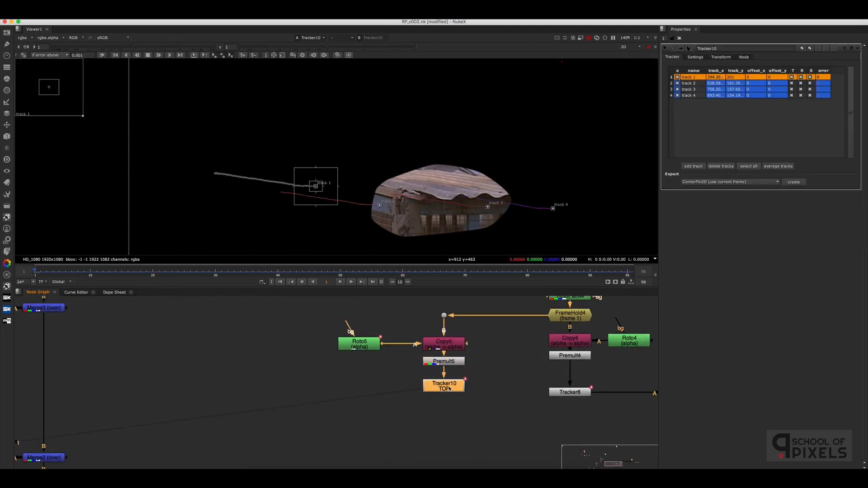
left_click(720, 57)
left_click(730, 68)
left_click(720, 76)
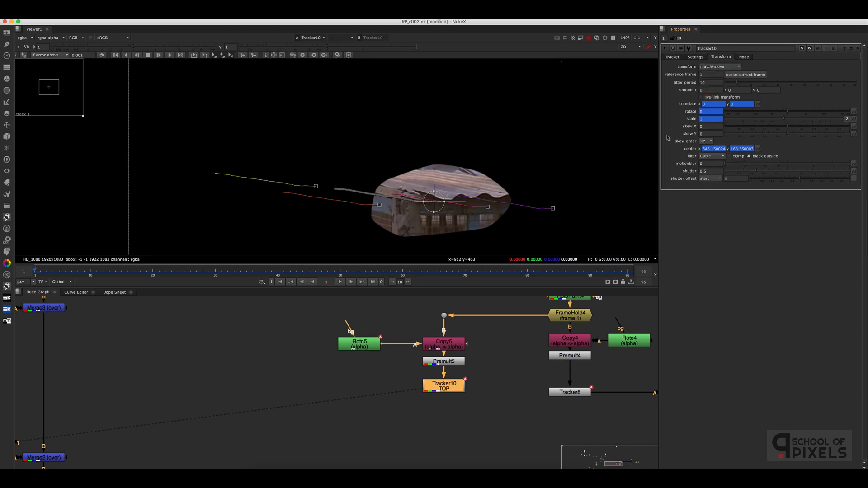
left_click(678, 57)
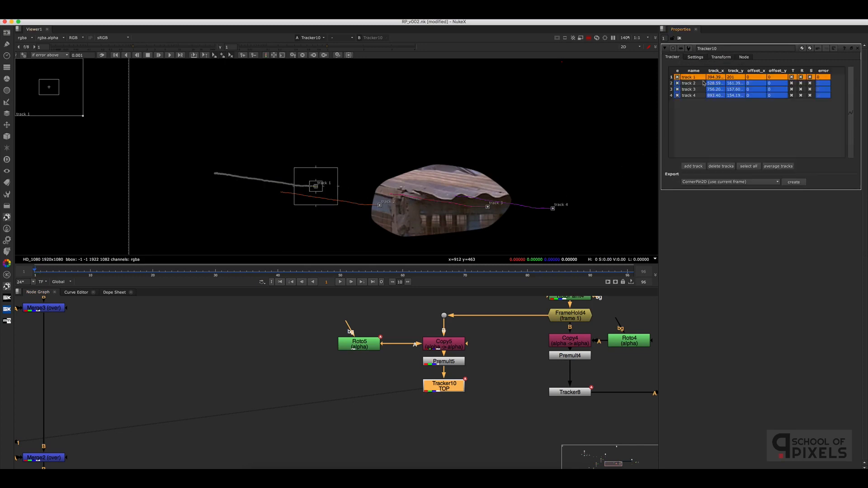
left_click(719, 57)
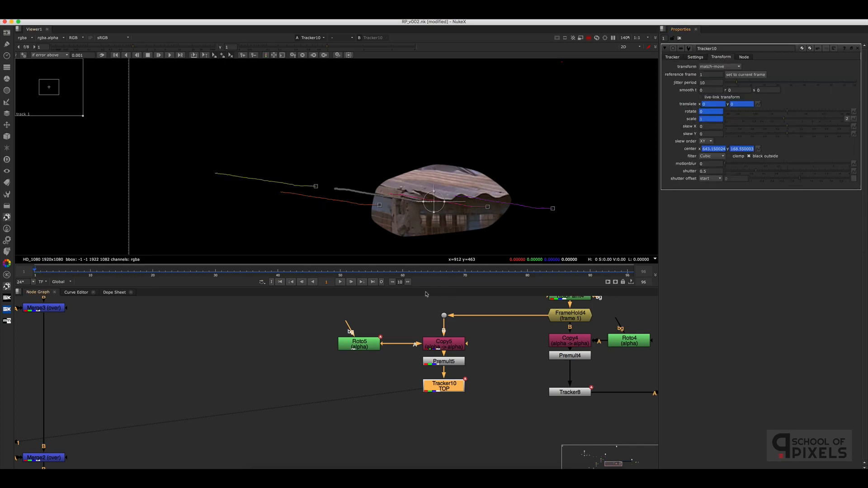
Play back the tracked Premult5 patch, close the tracker's properties and return to the first frame
left_click(340, 282)
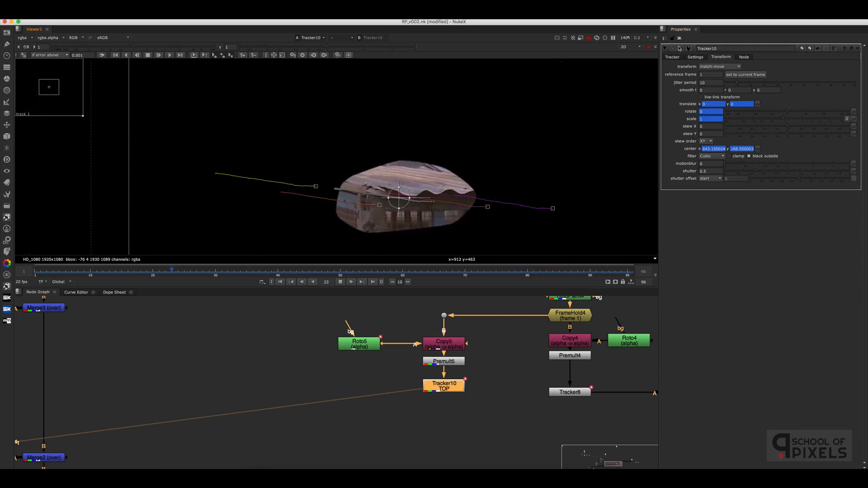
left_click(679, 38)
left_click(341, 282)
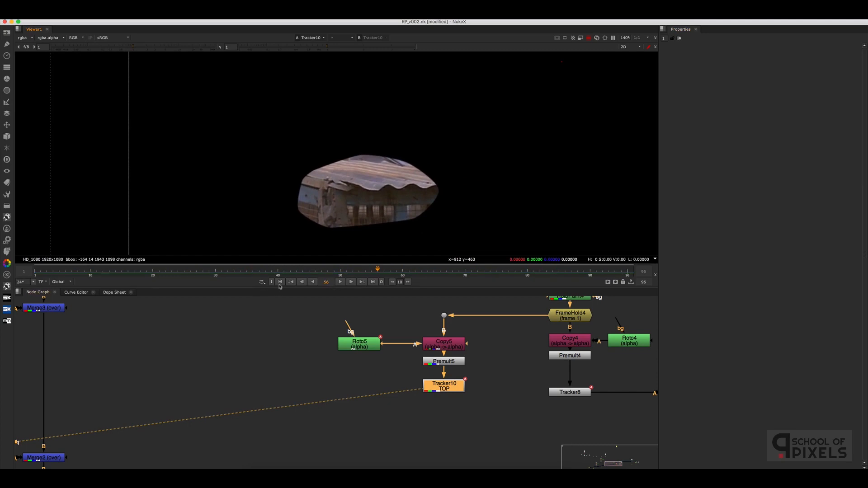
left_click(280, 283)
View the Tracker8 output of the neighbouring roof patch branch and play it back to check its motion
middle_click_drag(502, 417, 318, 394)
scroll(380, 391, "down", 5)
scroll(385, 386, "up", 5)
left_click_drag(430, 360, 322, 405)
key("1")
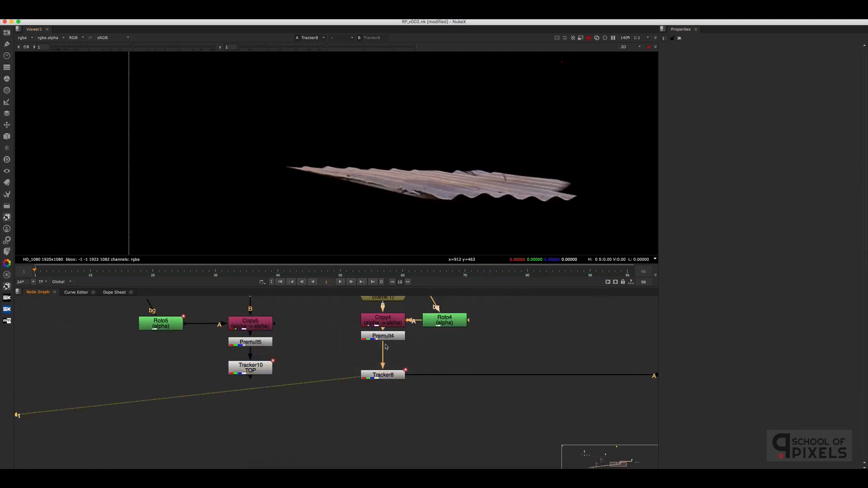
left_click(342, 282)
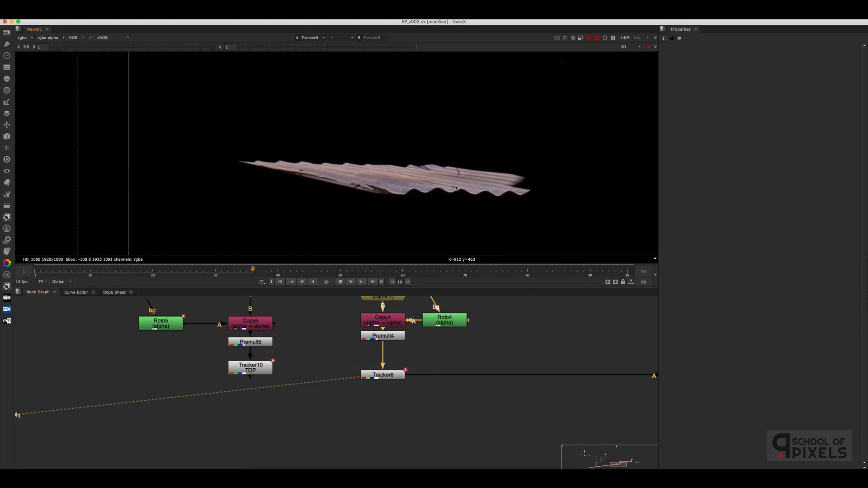
left_click(340, 282)
View the Merge4 result, toggle the merge off and on to compare, and play it back in an enlarged viewer
scroll(430, 362, "down", 5)
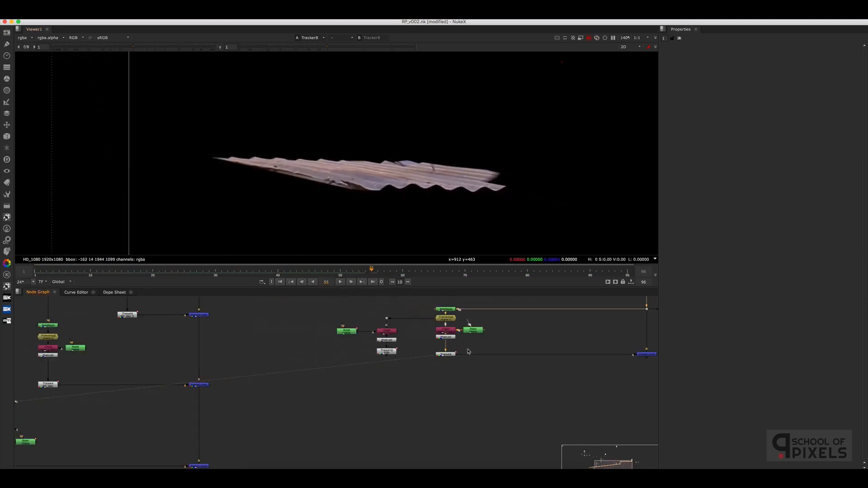
middle_click_drag(477, 355, 534, 370)
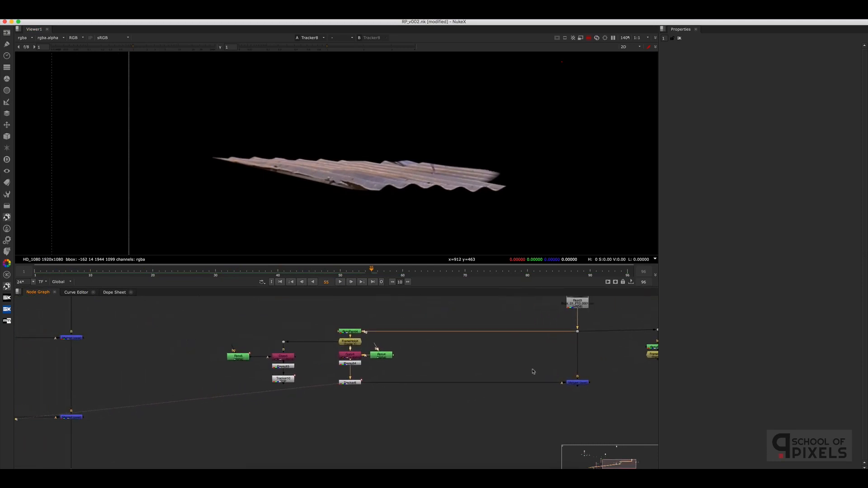
middle_click_drag(589, 386, 531, 402)
scroll(542, 385, "up", 5)
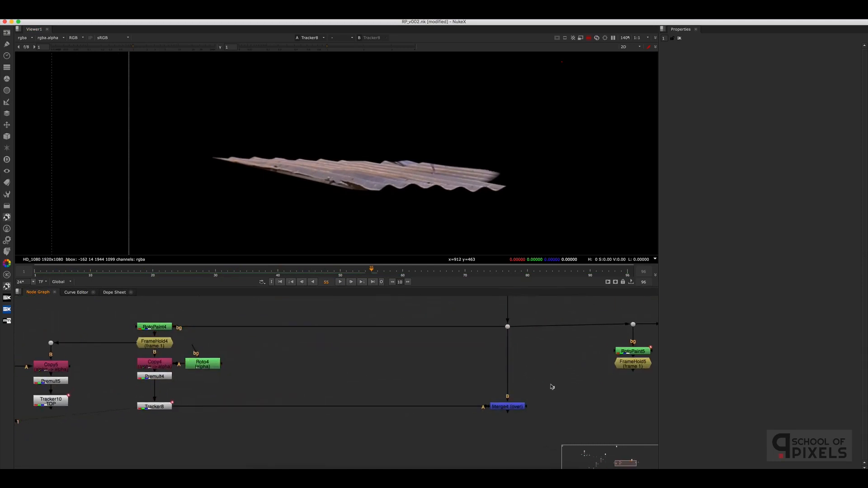
left_click_drag(555, 387, 457, 430)
key("1")
left_click_drag(472, 381, 538, 432)
key("d")
key("d")
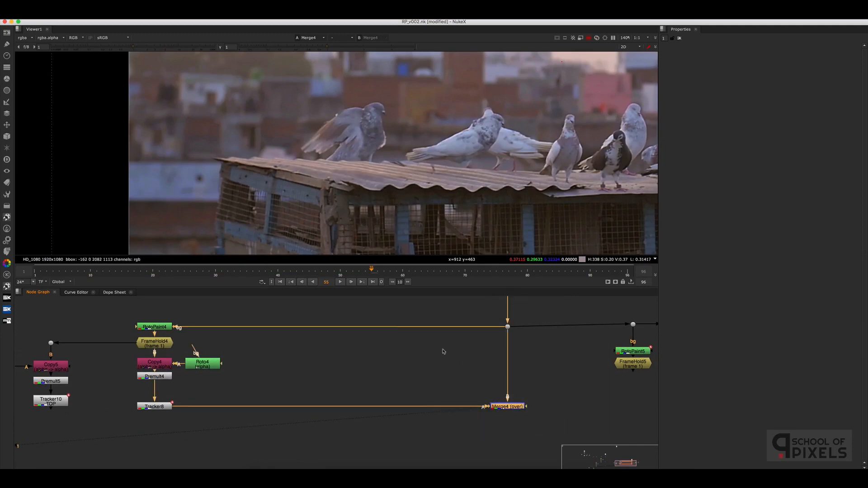
left_click(340, 282)
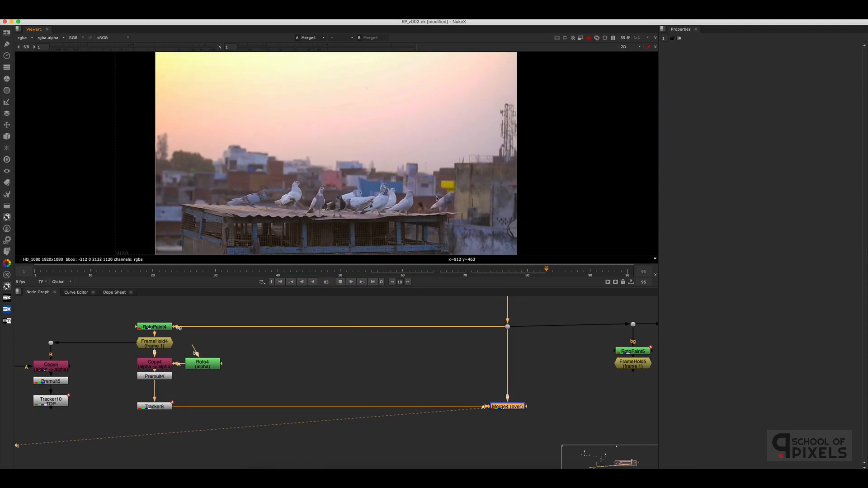
key("space")
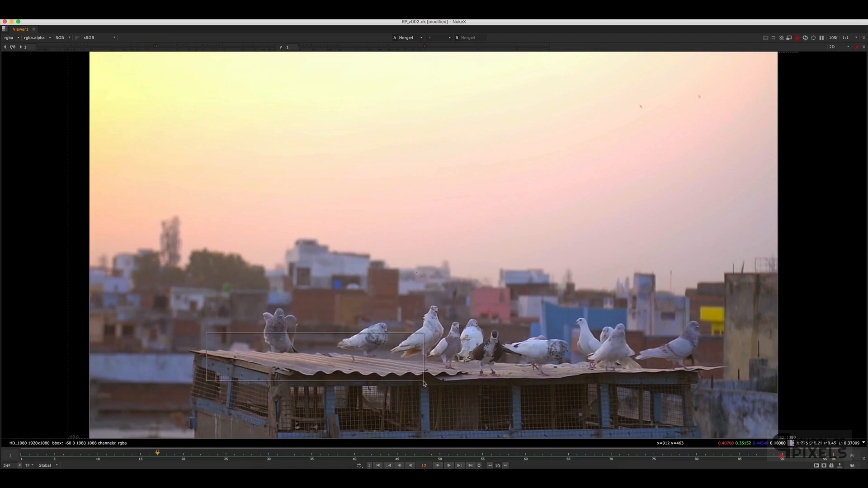
left_click_drag(424, 381, 424, 382)
left_click_drag(407, 349, 226, 394)
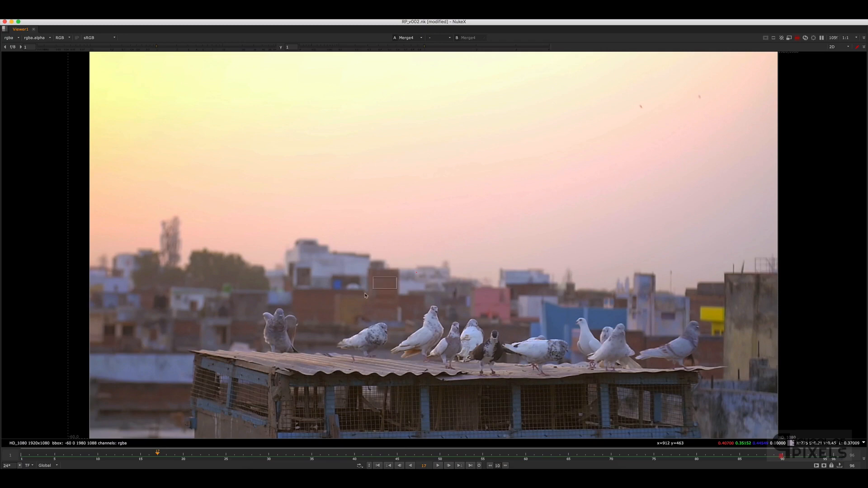
left_click_drag(365, 294, 224, 361)
left_click_drag(72, 349, 222, 394)
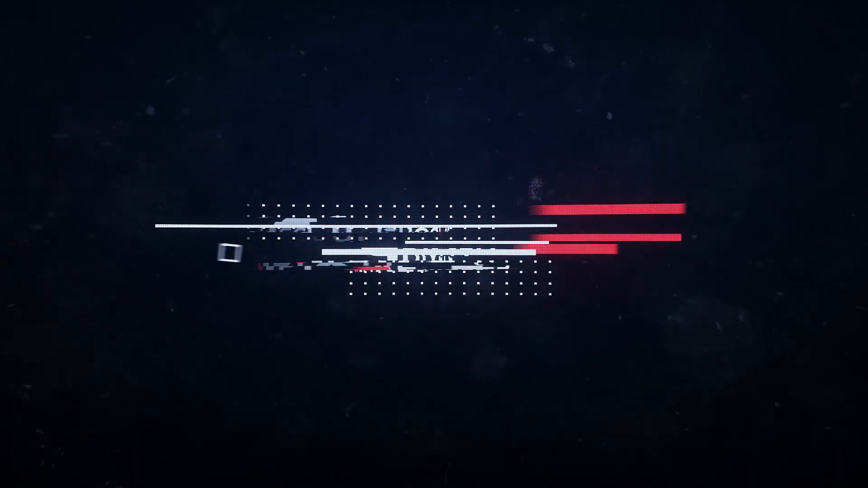